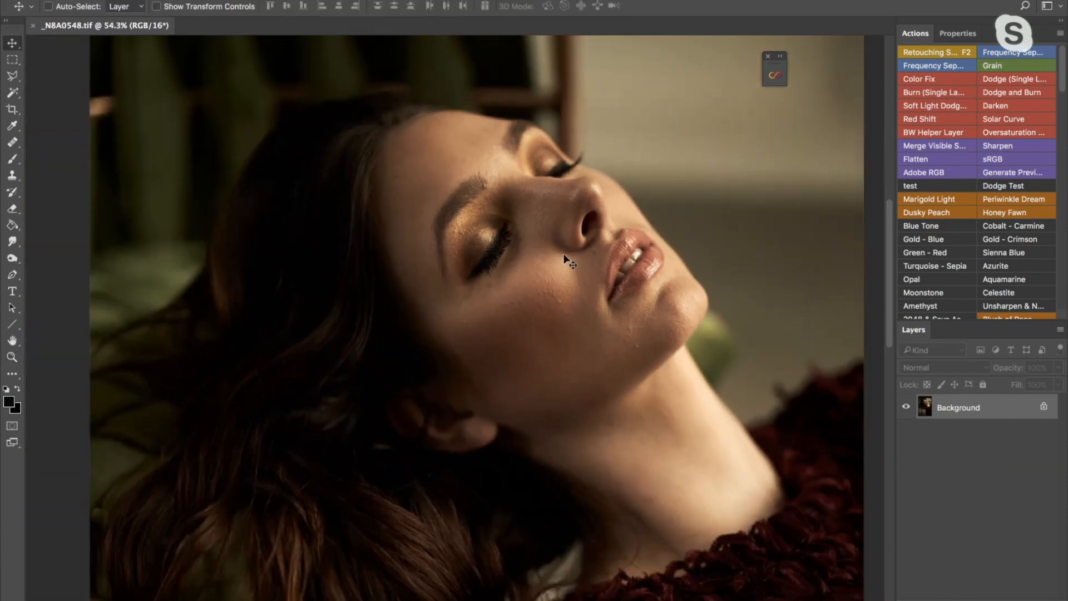
- Examine the portrait's face and skin at several magnifications, from the whole composition up to 100%
key(z)
alt+click(553, 259)
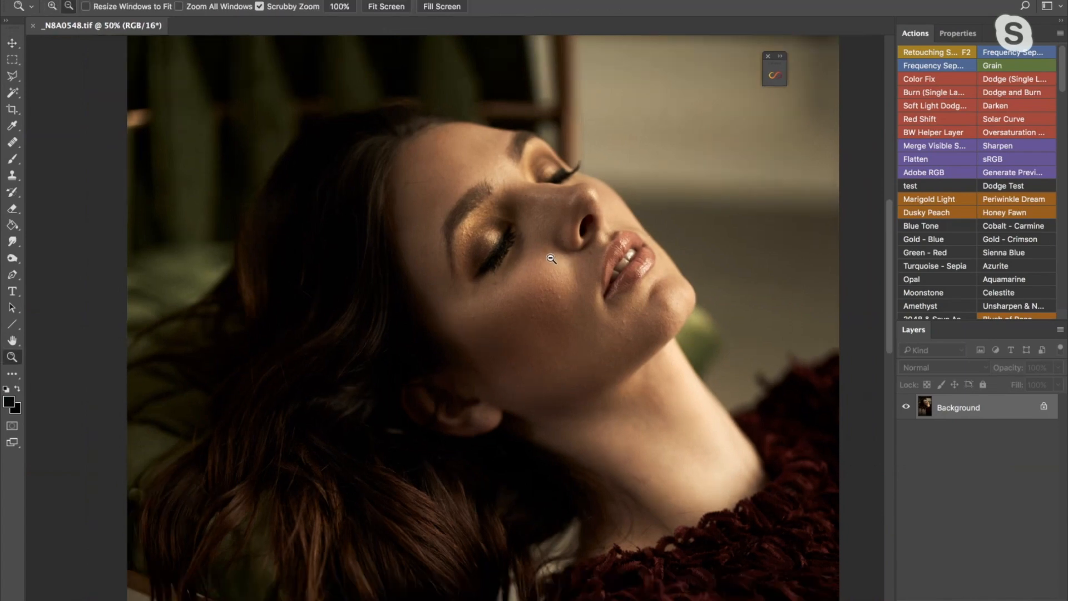
alt+click(551, 259)
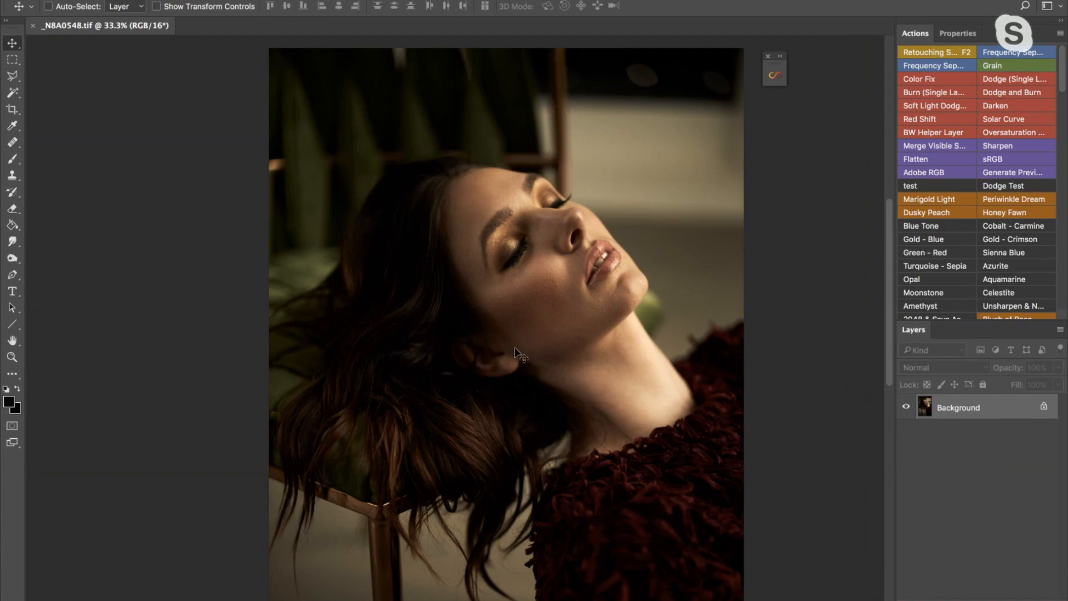
key(z)
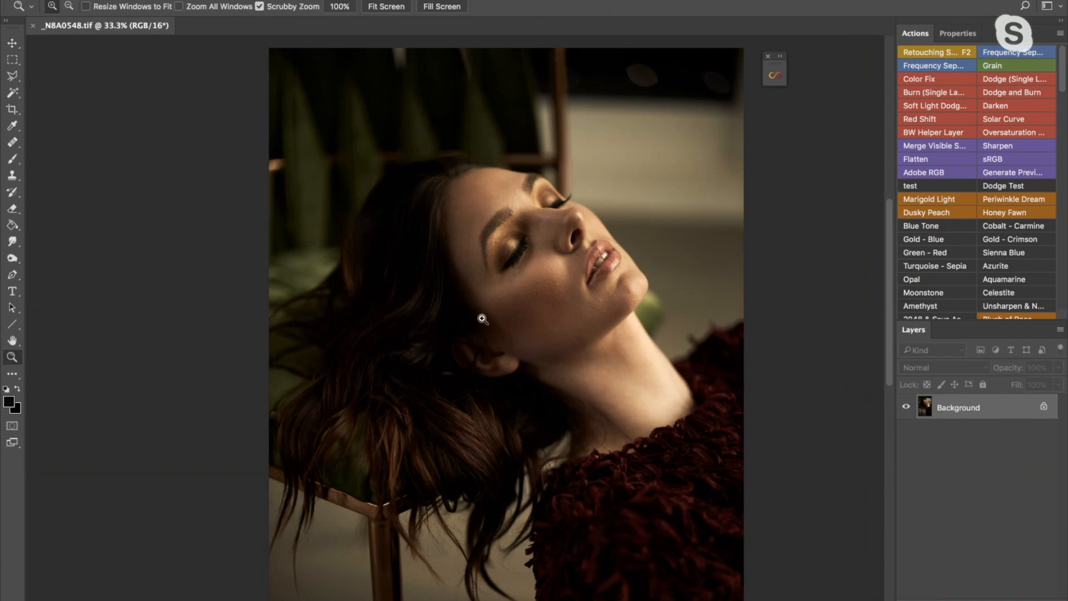
click(491, 323)
key(v)
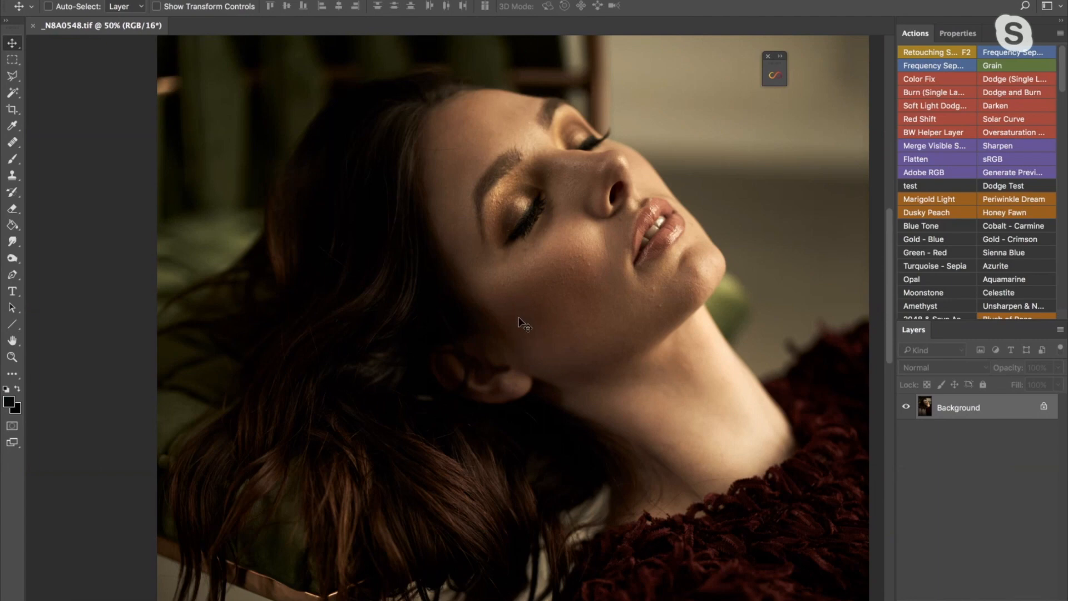
key(z)
click(552, 297)
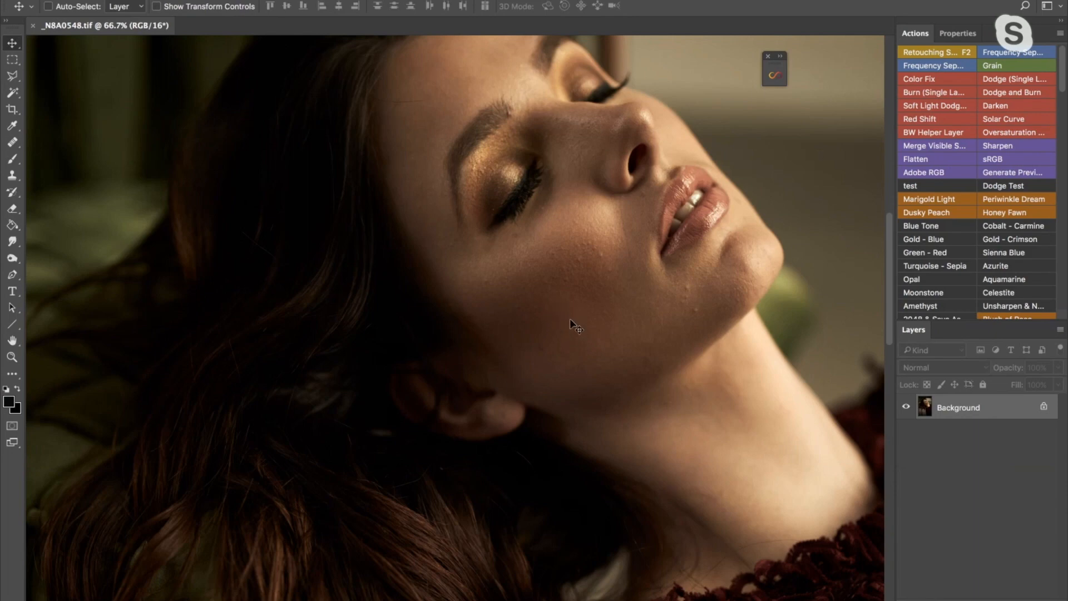
scroll(593, 289, right, 5)
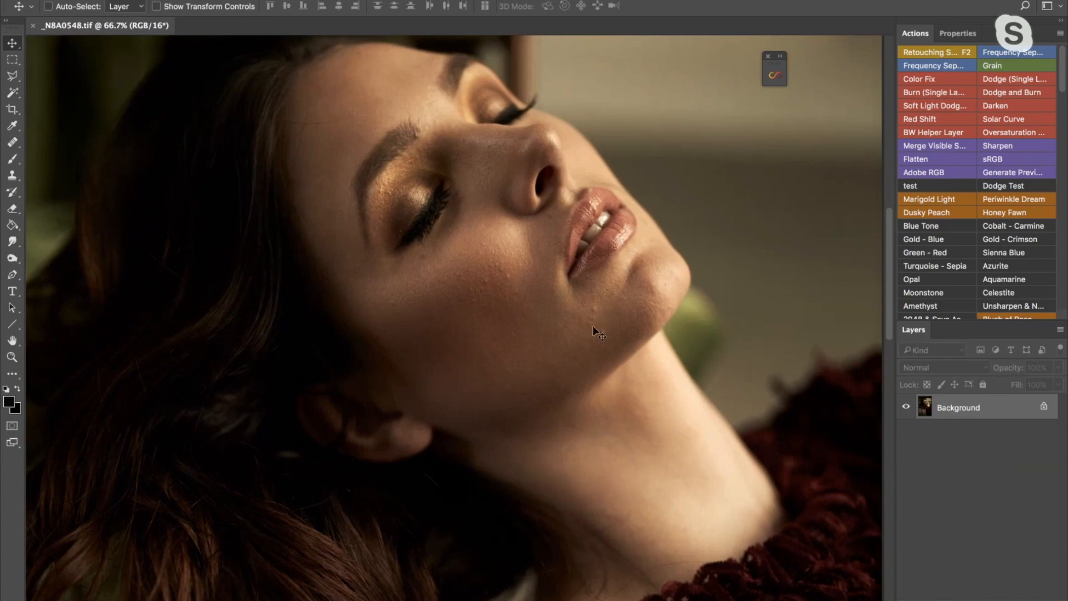
key(z)
drag(584, 330, 599, 322)
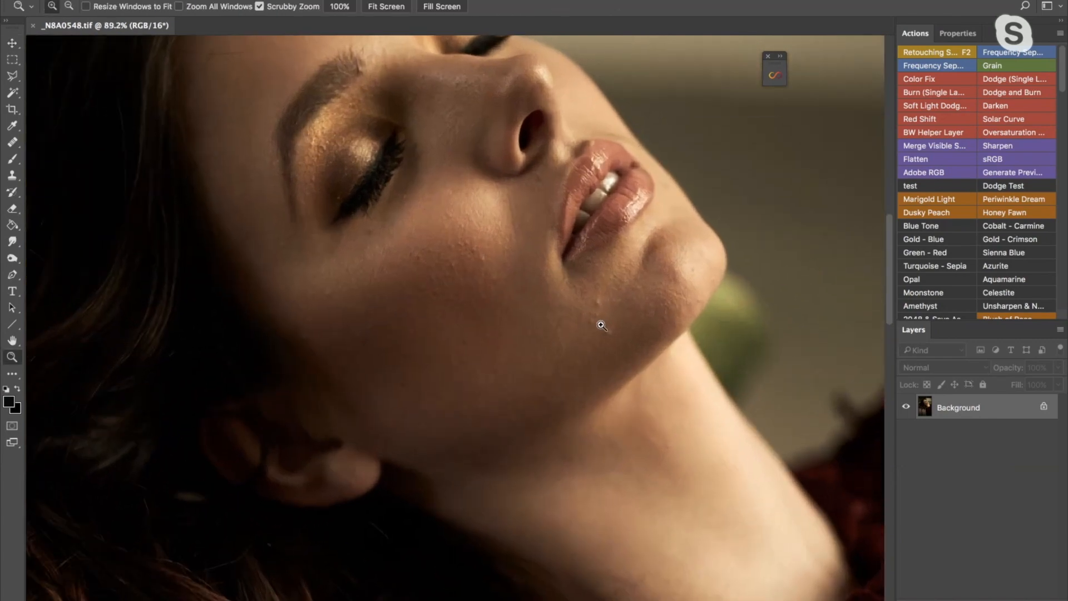
alt+click(586, 323)
alt+click(587, 322)
key(v)
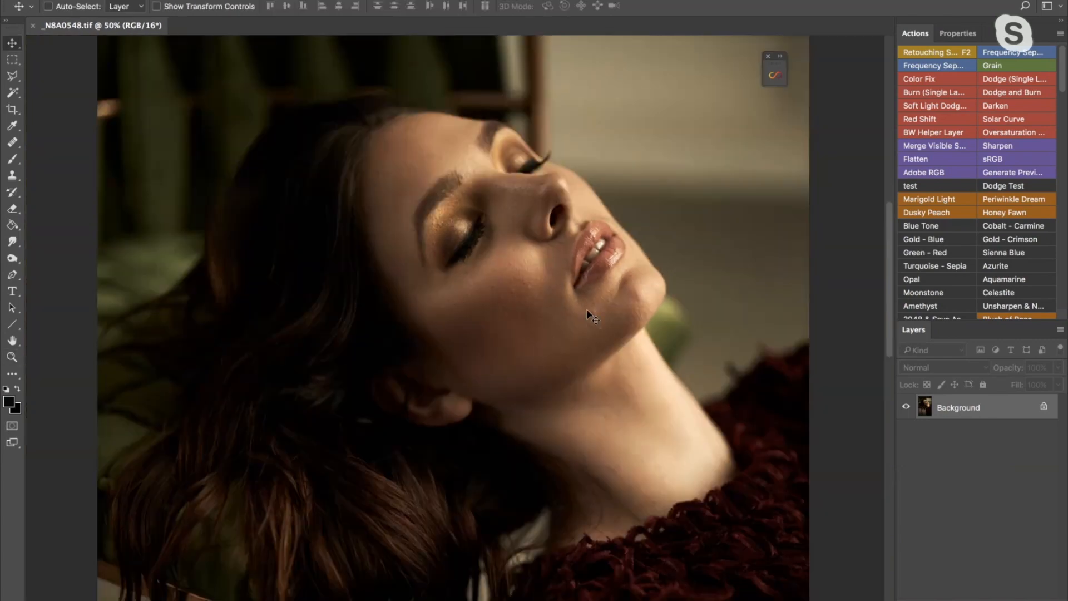
key(z)
click(586, 321)
key(v)
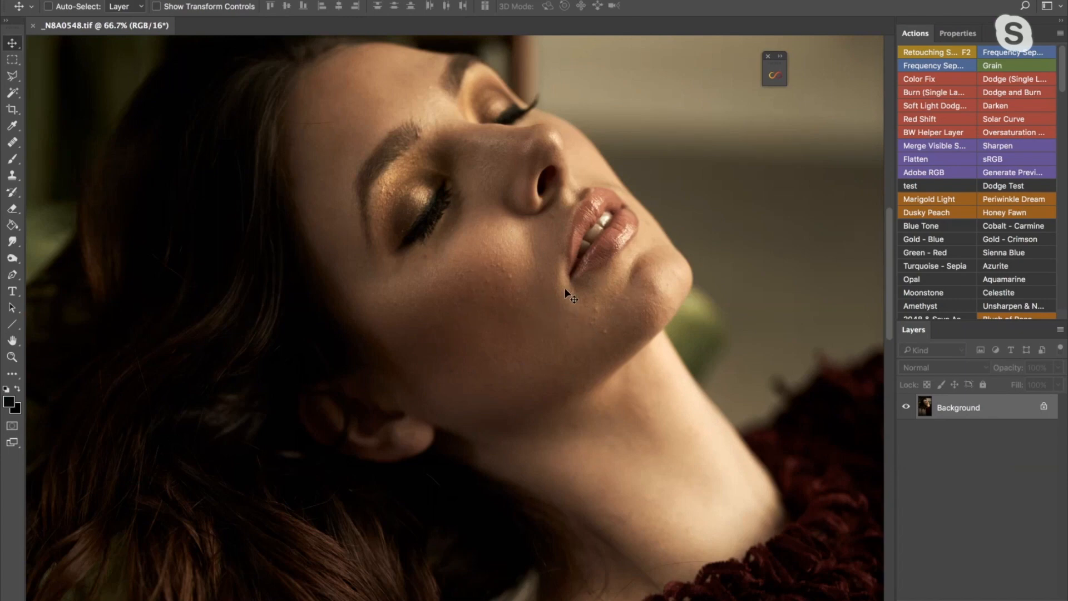
key(z)
click(583, 324)
key(v)
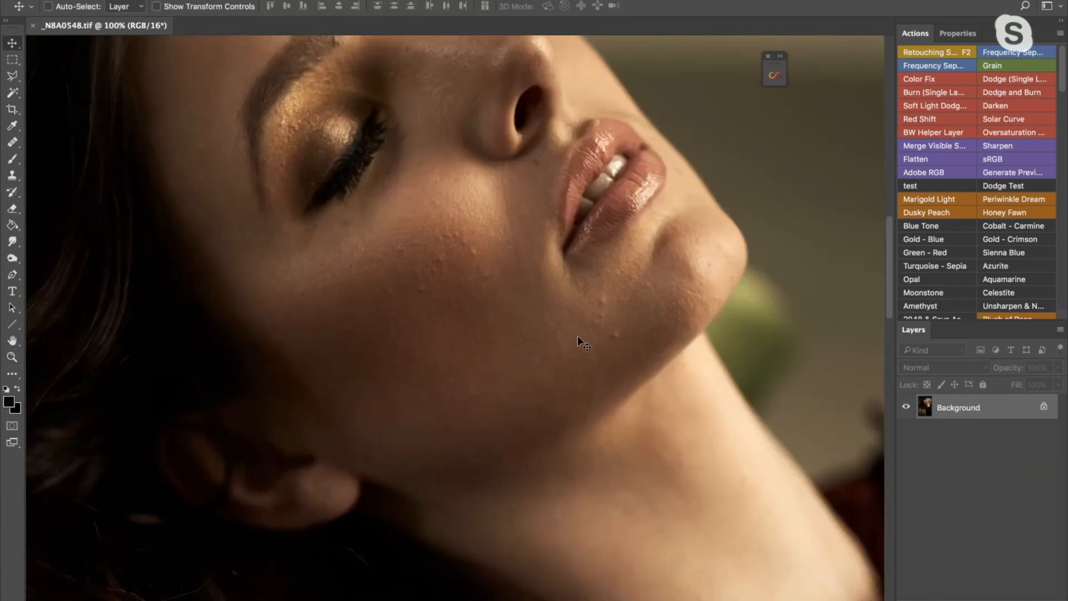
- Examine the skin texture around the forehead, eyes, nose, cheek and lips at close range
drag(536, 274, 602, 367)
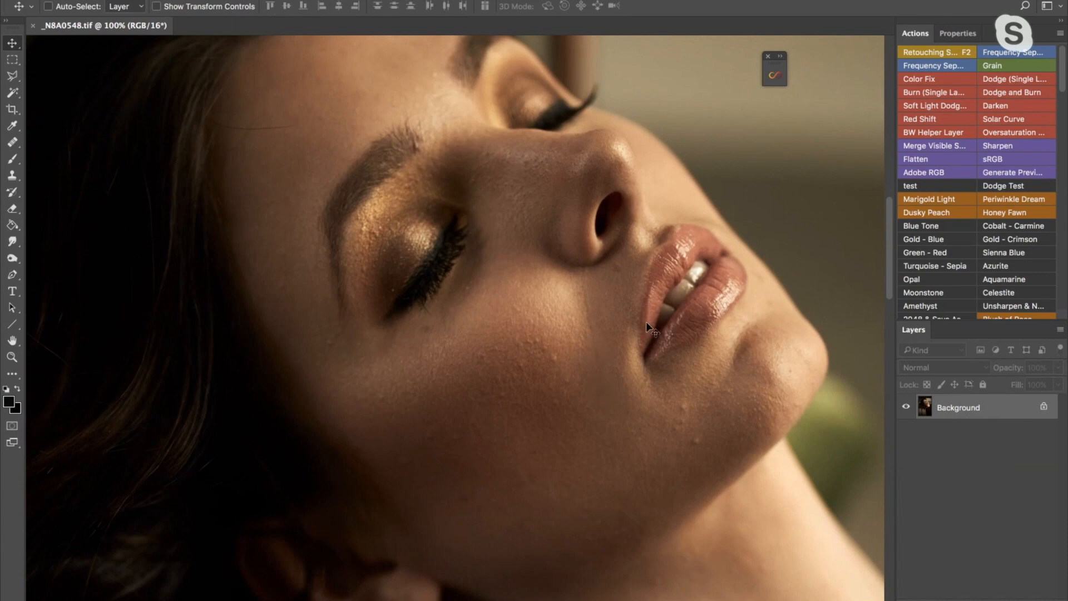
key(r)
drag(674, 362, 649, 360)
key(z)
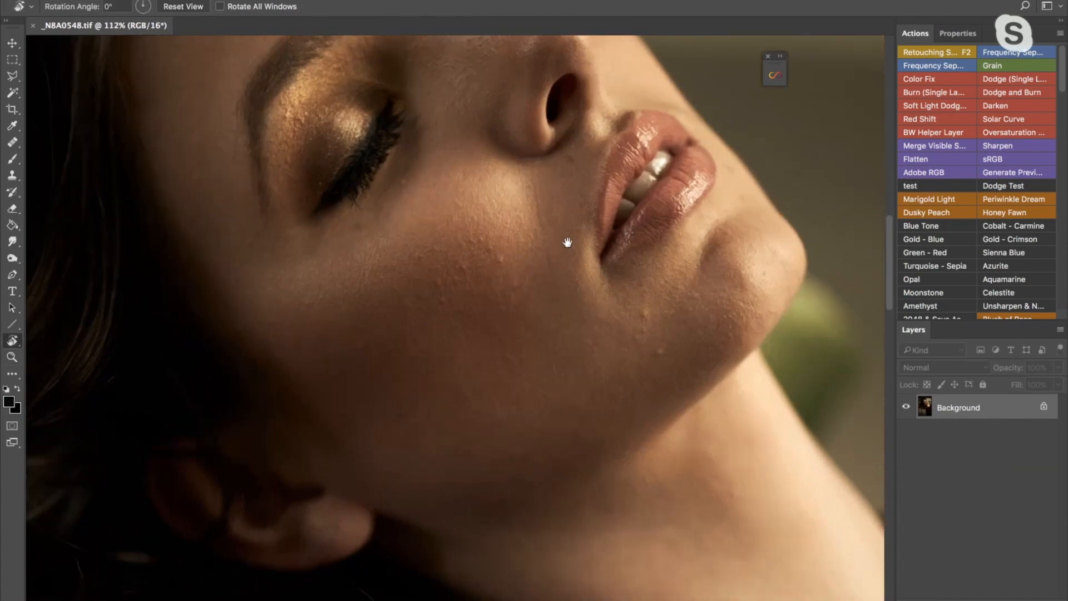
drag(567, 241, 643, 360)
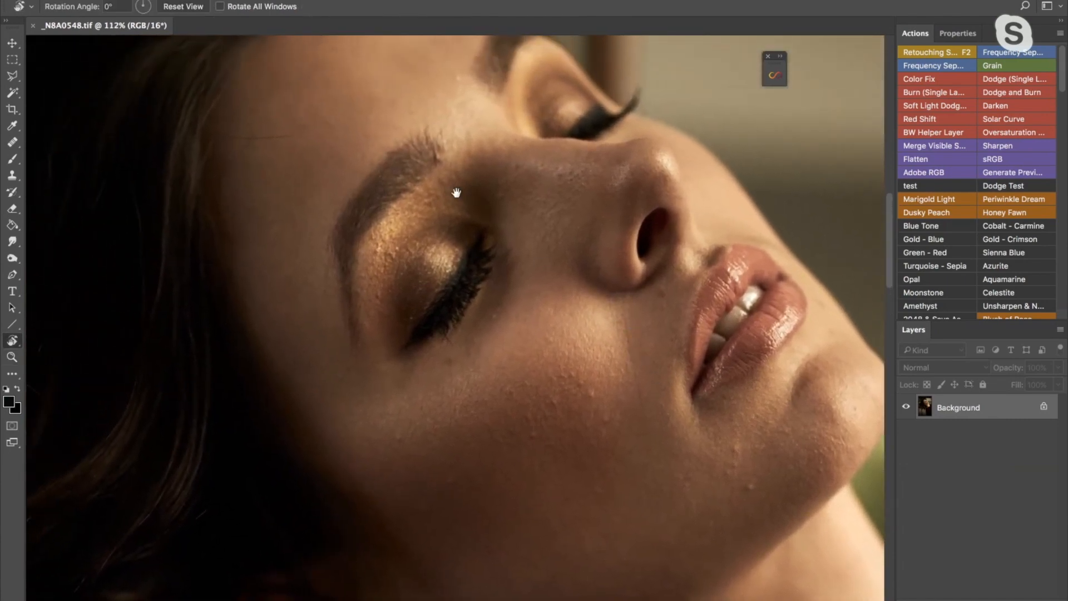
drag(456, 192, 479, 226)
key(z)
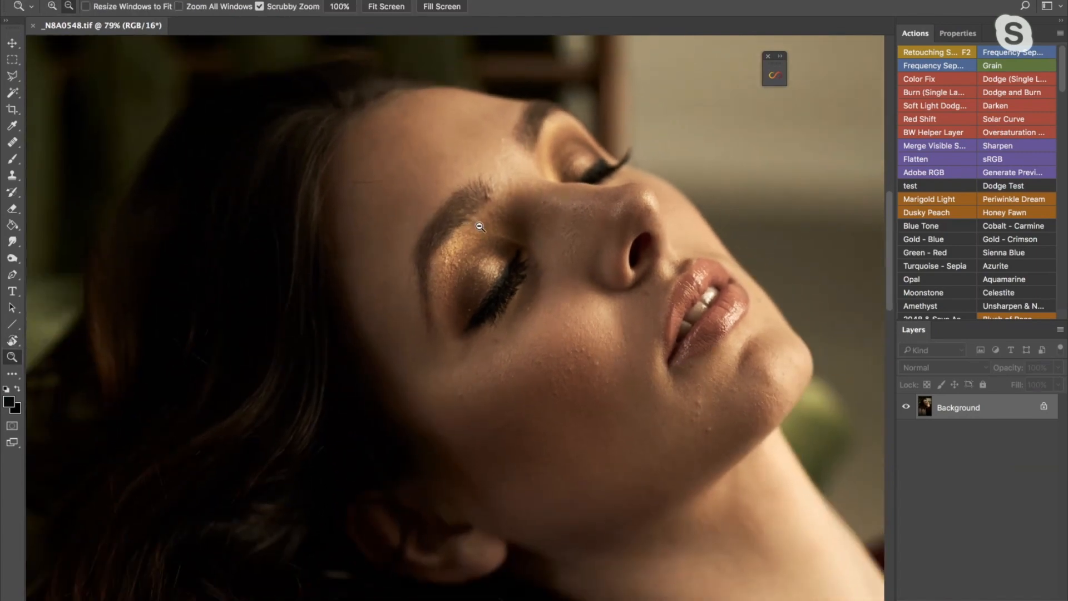
alt+click(479, 226)
click(485, 227)
key(r)
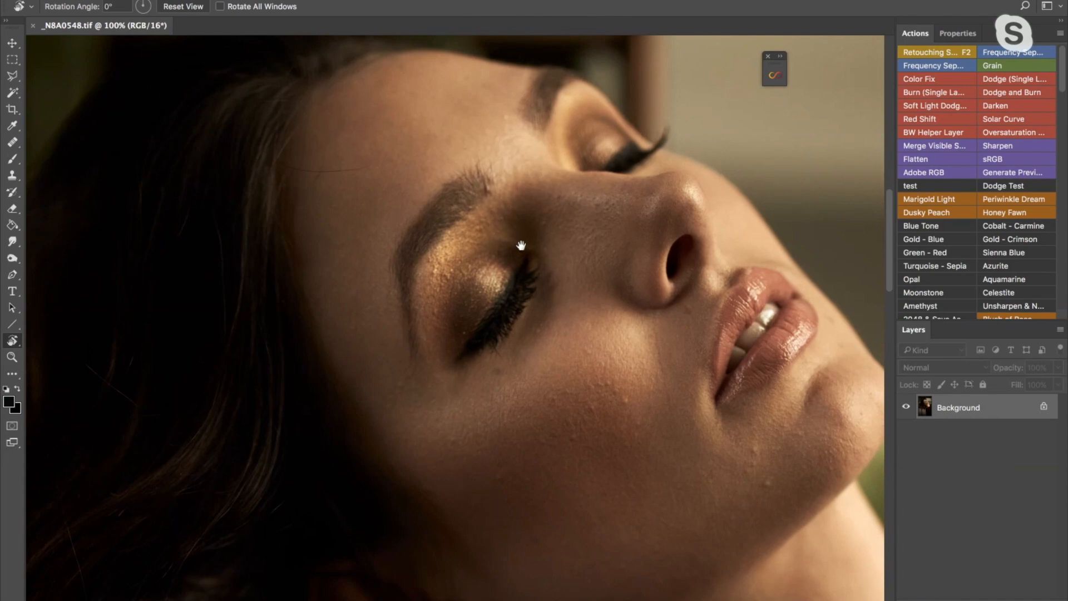
drag(521, 245, 439, 204)
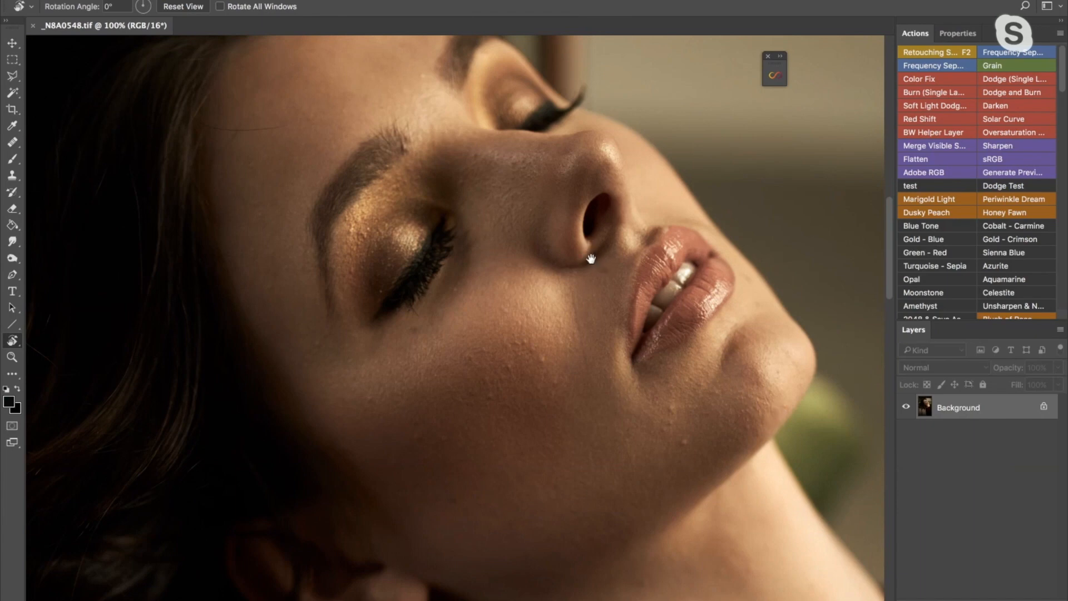
drag(591, 259, 615, 274)
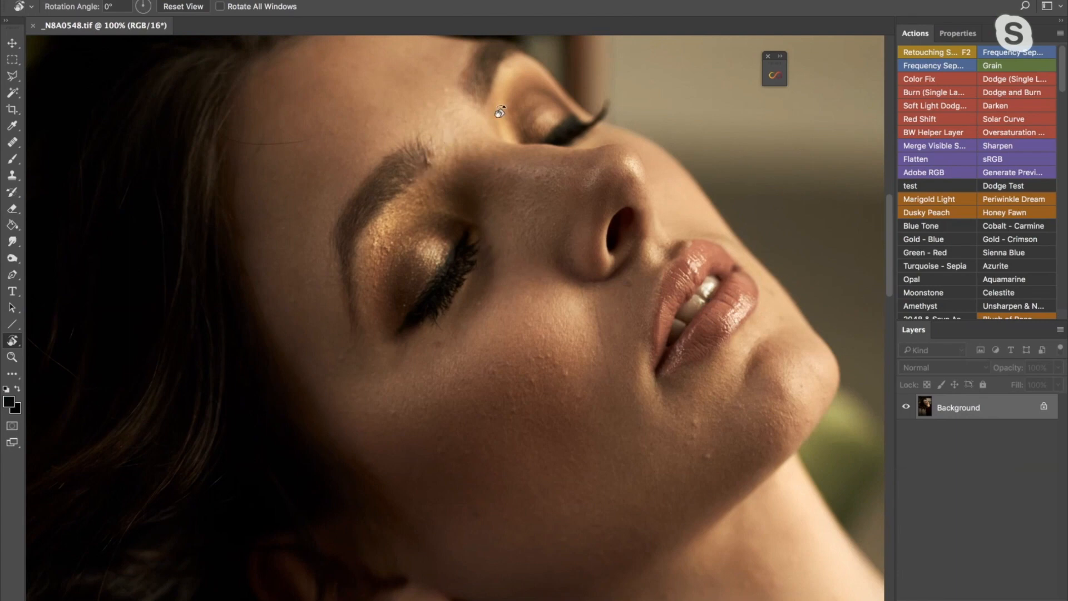
drag(584, 295, 595, 321)
key(z)
key(space)
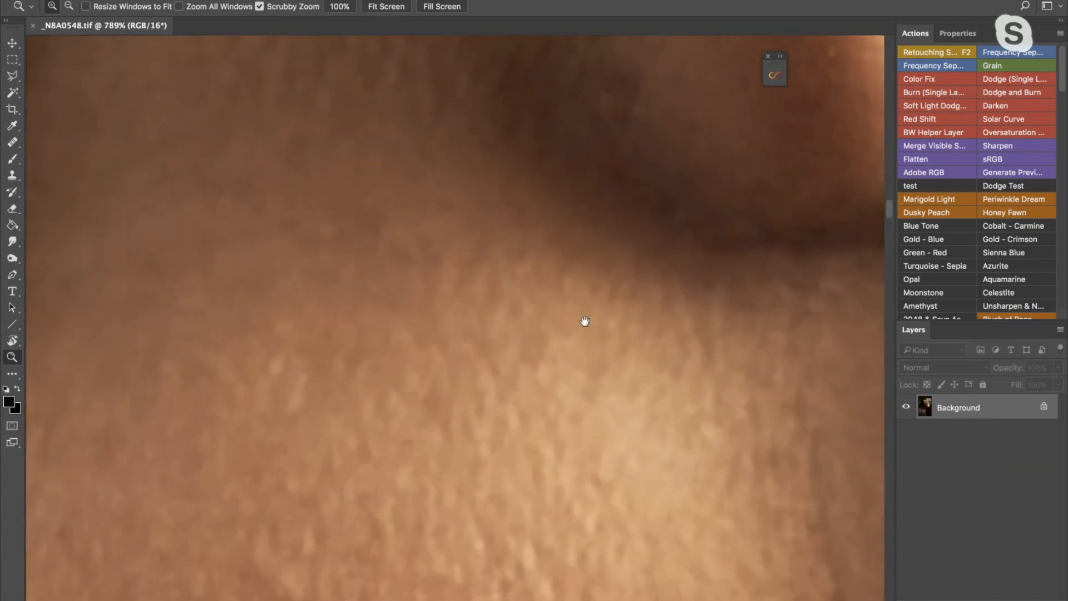
drag(542, 408, 567, 308)
click(569, 316)
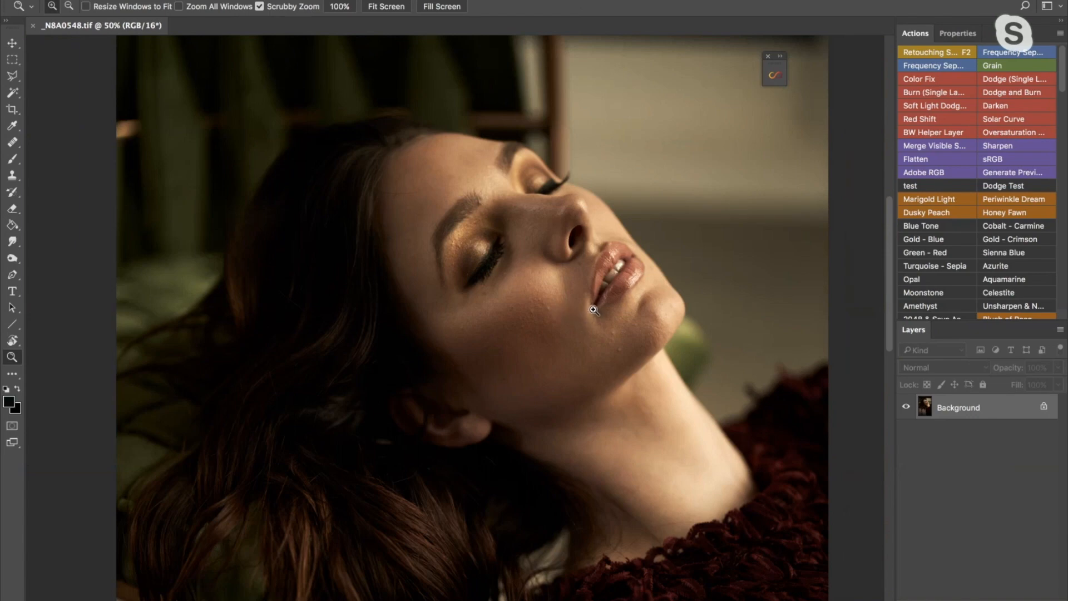
- Choose the Healing Brush Tool from the healing tools
key(j)
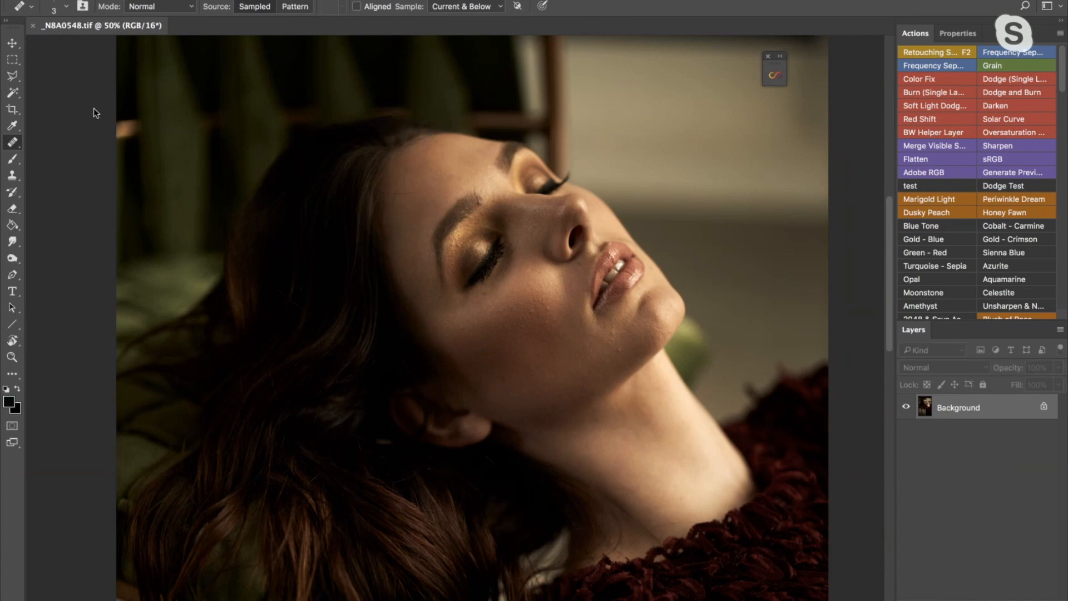
click(8, 145)
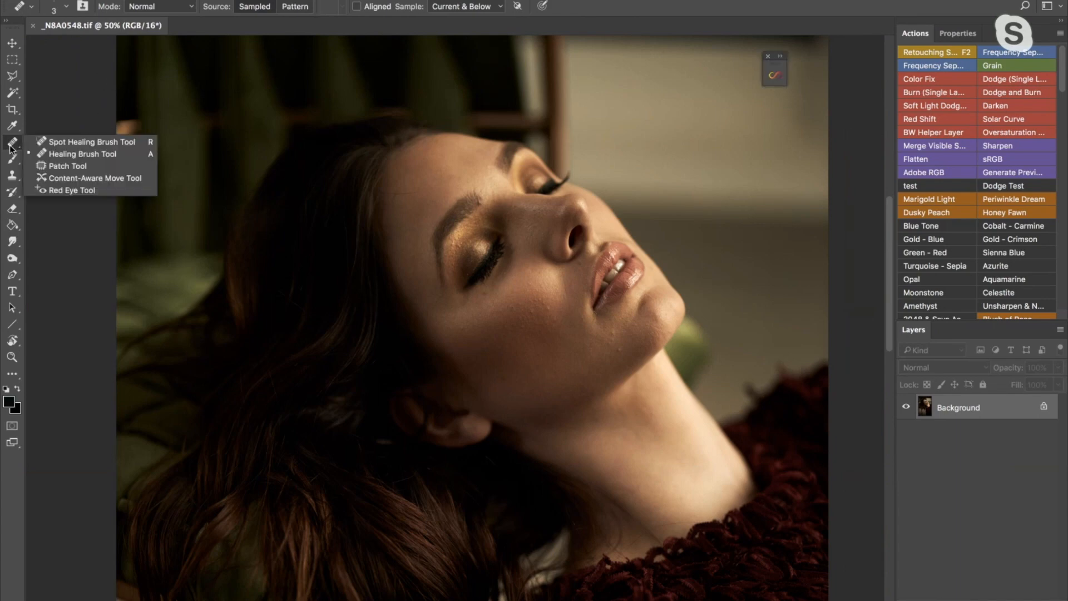
click(46, 154)
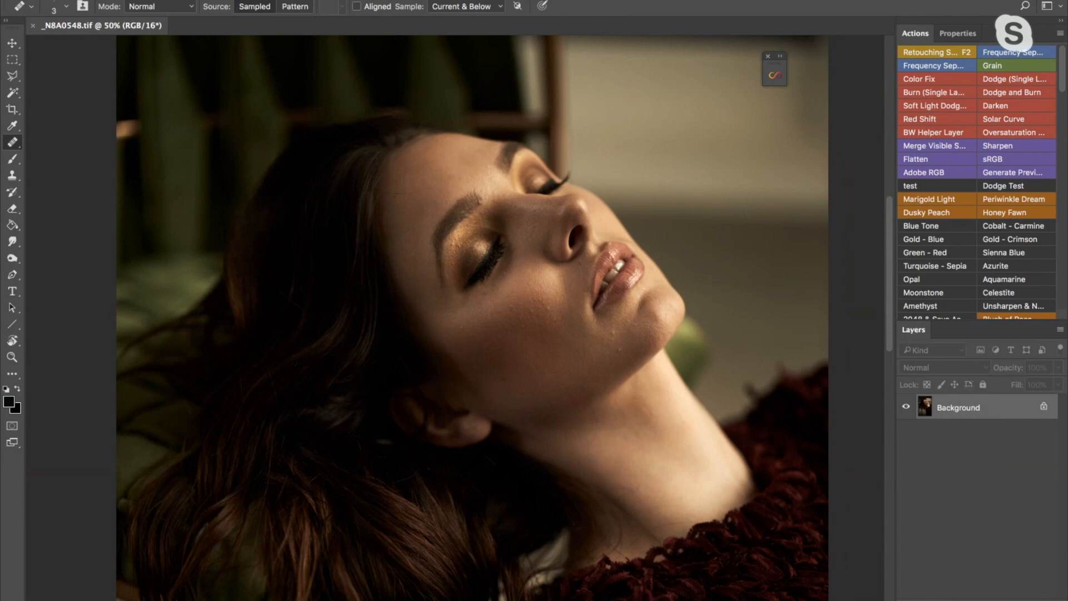
- Add a new layer named Healing above the Background and have the healing brush sample Current & Below
click(405, 0)
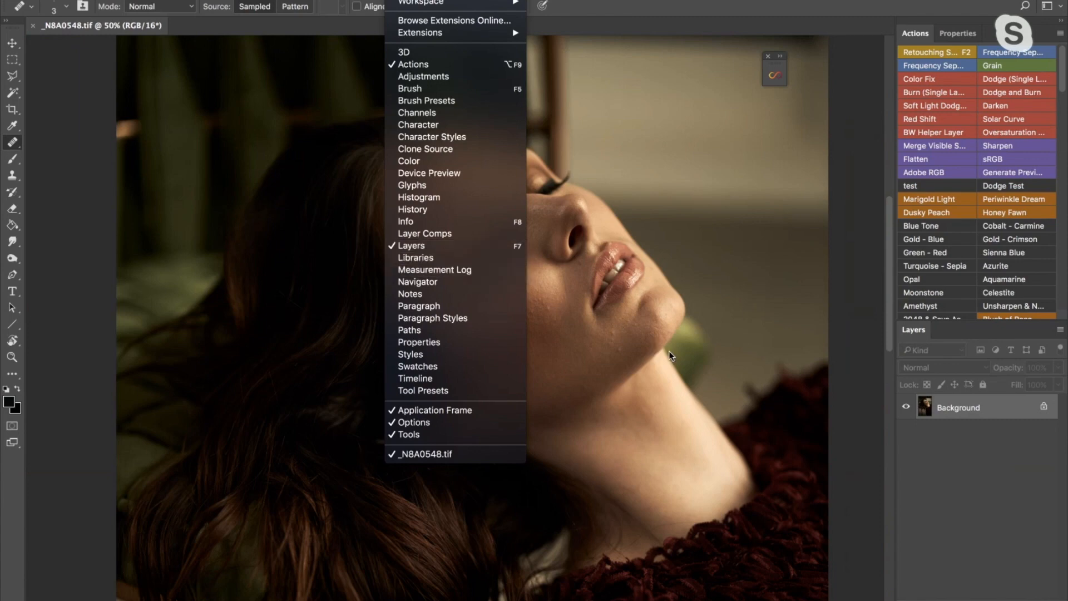
click(912, 332)
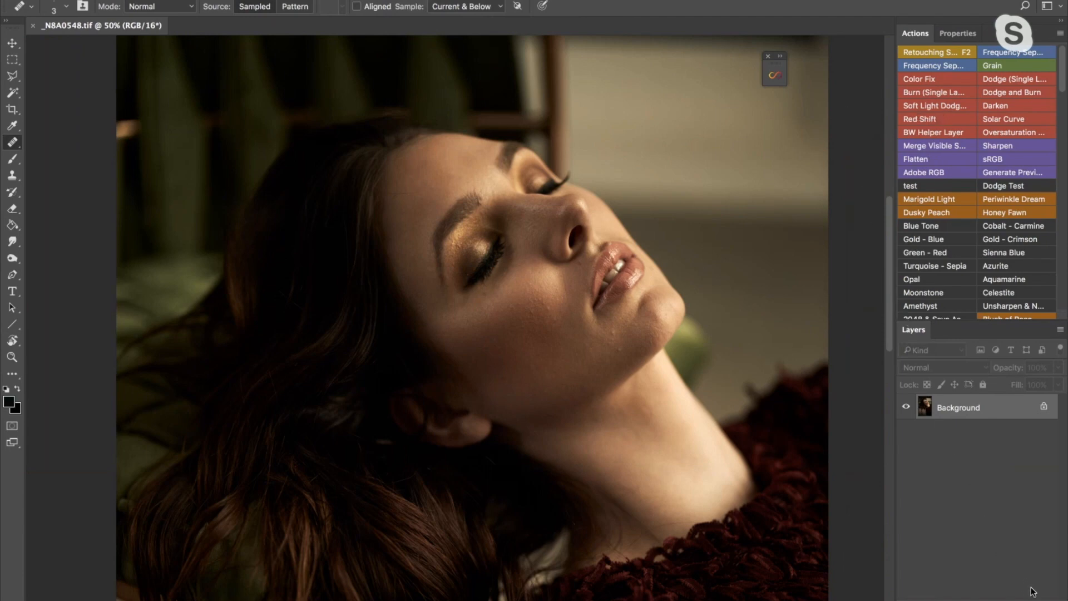
key(ctrl+shift+alt+n)
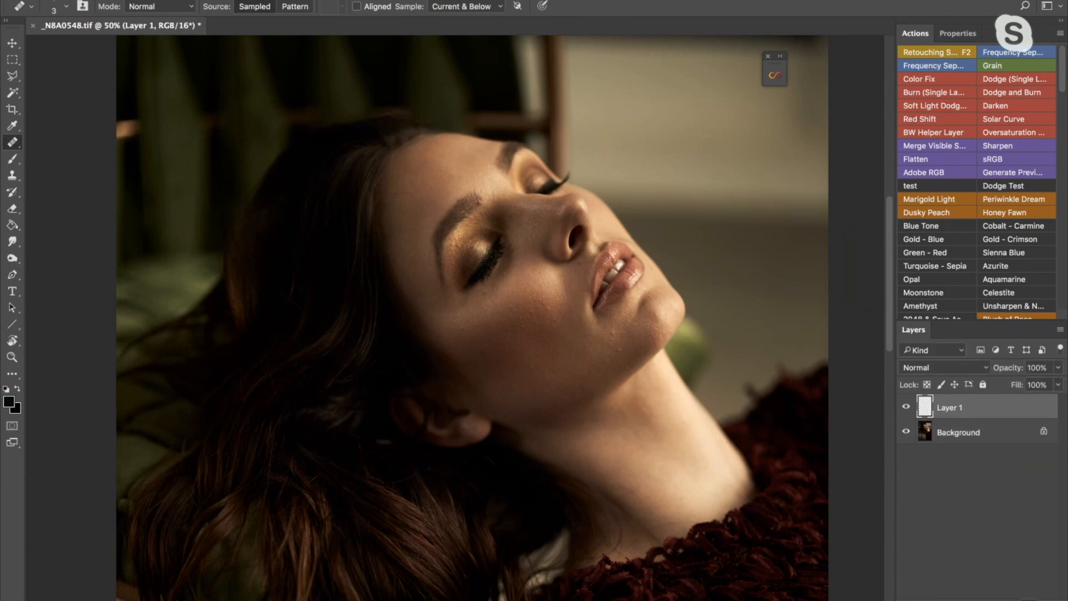
double_click(950, 409)
text(Healing)
key(Return)
click(459, 7)
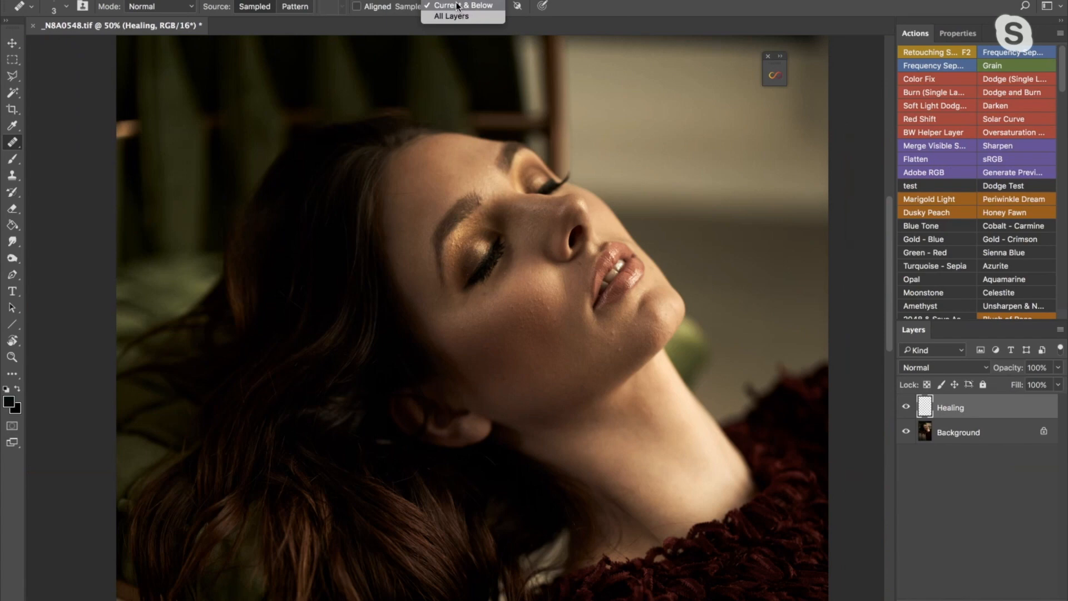
click(460, 6)
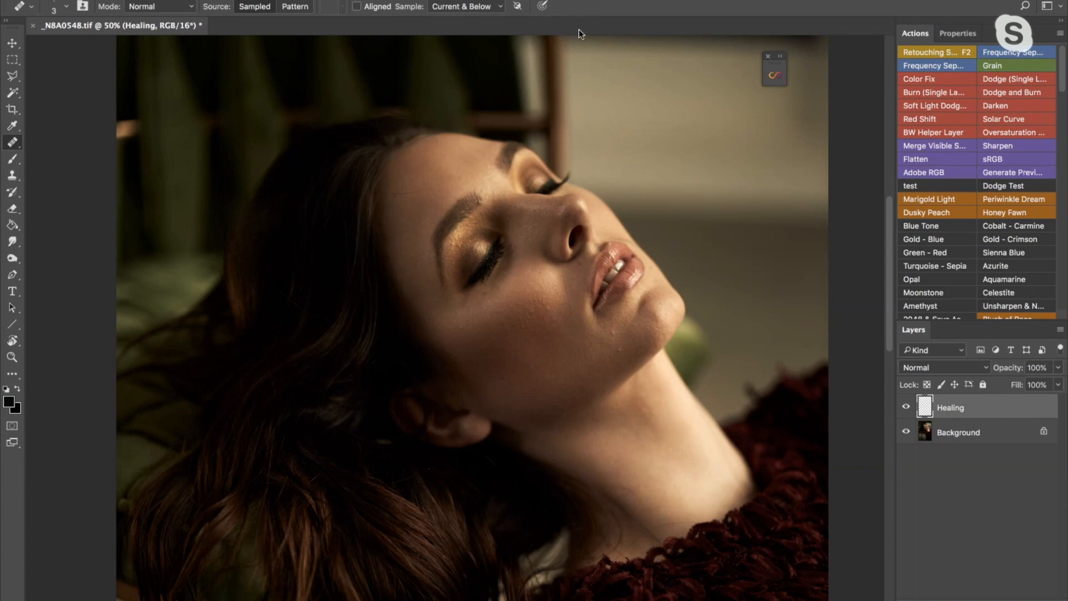
- Size the Healing Brush to 30 px for the facial blemishes and open its brush settings
key(z)
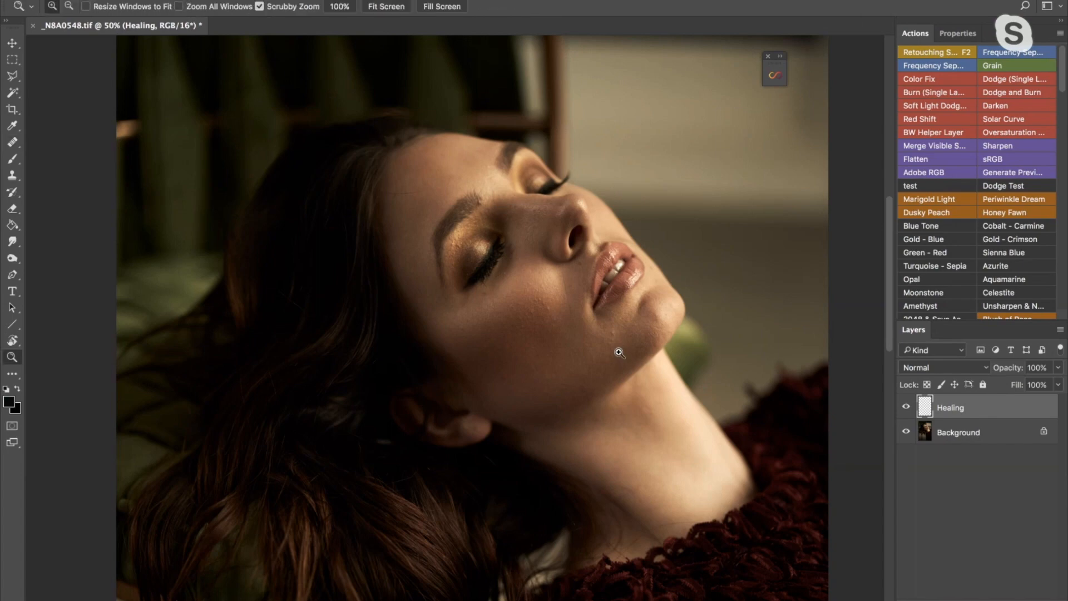
mouse_move(601, 352)
mouse_down()
mouse_move(641, 347)
mouse_move(634, 332)
mouse_up()
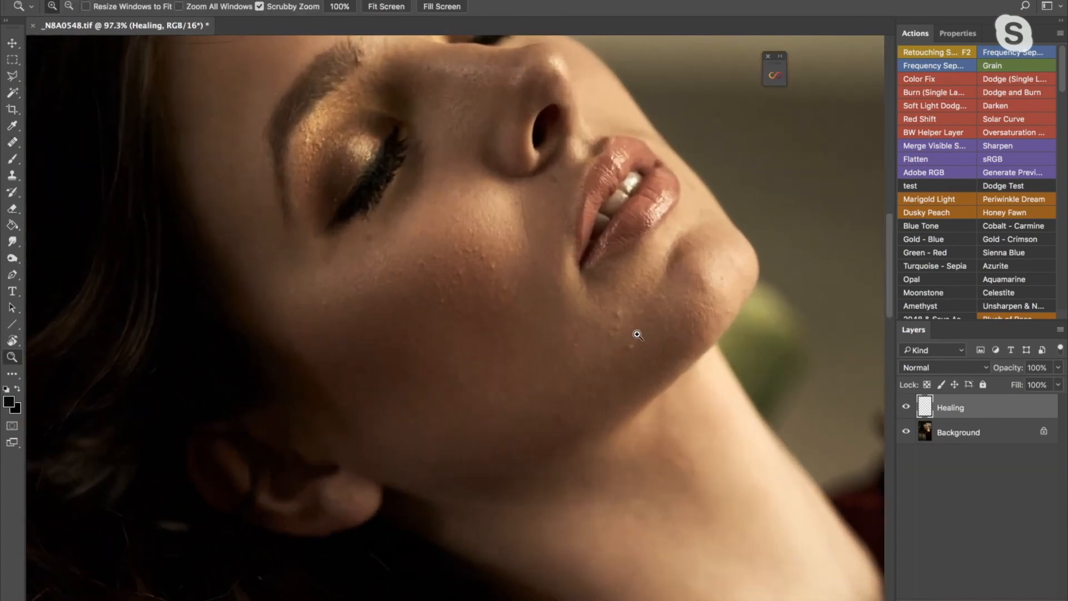
key(j)
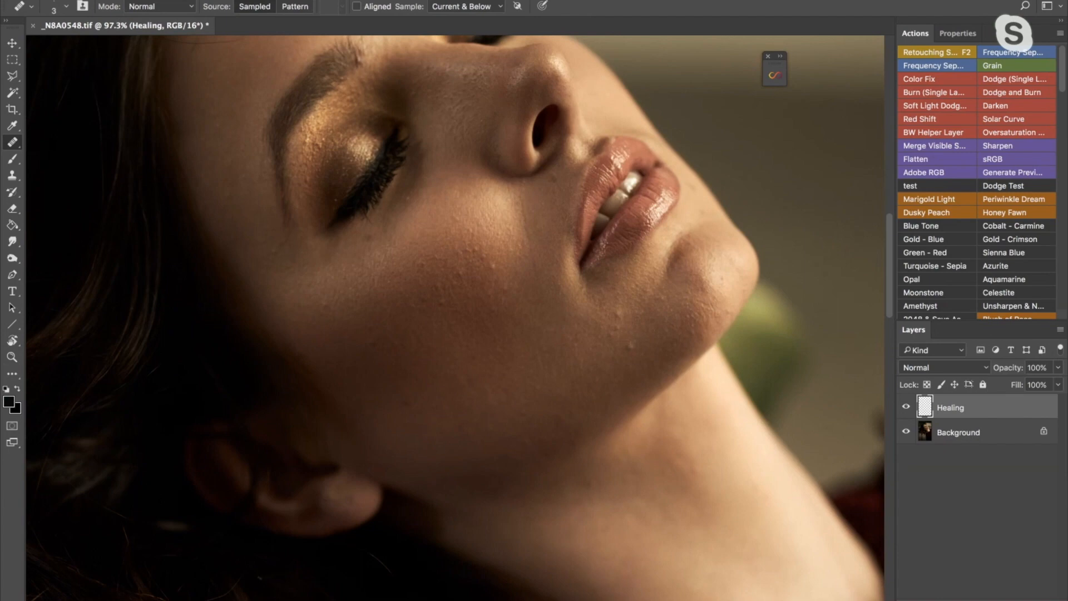
key(bracketright)
key(bracketright)
key(bracketright)
key(bracketright)
key(bracketright)
key(bracketright)
key(bracketright)
key(bracketright)
key(bracketright)
key(bracketright)
key(bracketright)
key(bracketleft)
key(bracketleft)
key(bracketleft)
key(bracketleft)
key(bracketleft)
key(bracketright)
key(bracketright)
key(bracketright)
key(bracketright)
key(bracketright)
key(bracketright)
key(bracketright)
key(bracketright)
key(bracketleft)
key(bracketright)
key(bracketright)
key(bracketright)
key(bracketleft)
key(bracketleft)
key(bracketleft)
key(bracketleft)
key(bracketleft)
key(bracketright)
key(bracketright)
key(bracketright)
key(bracketleft)
key(bracketleft)
key(bracketleft)
click(67, 5)
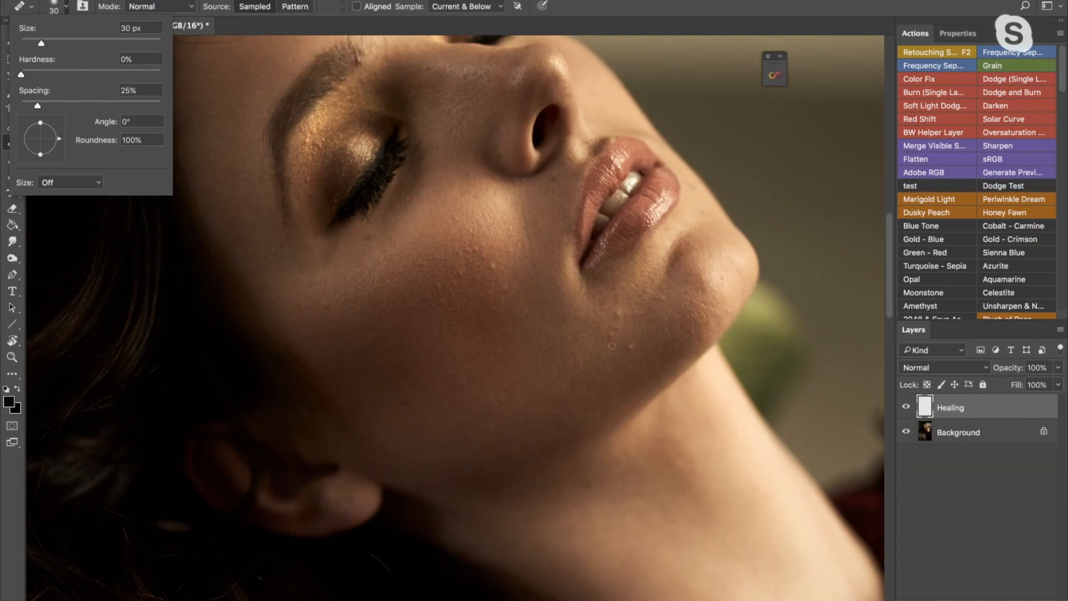
- Heal the small bumps on the skin between the mouth corner and the jaw with a 20 px Healing Brush
click(606, 348)
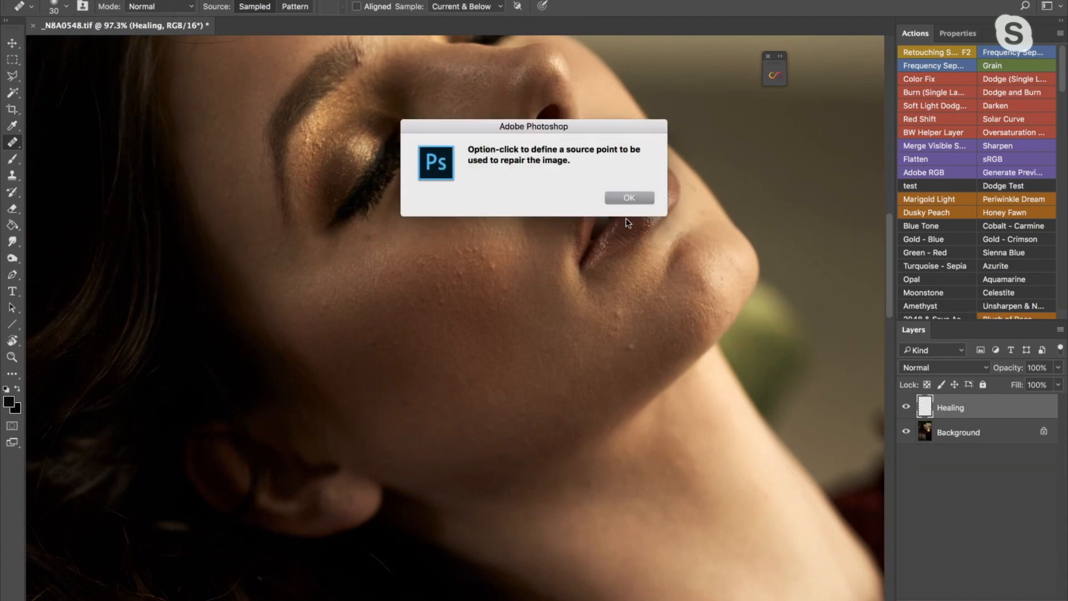
click(628, 194)
drag(616, 359, 643, 343)
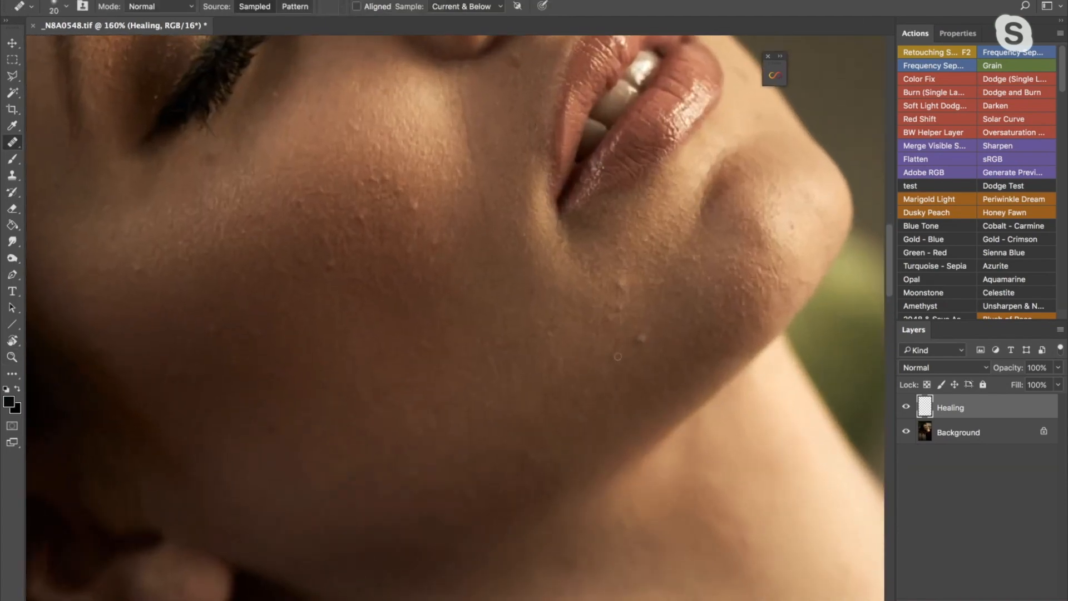
key(])
alt+click(601, 364)
key(z)
drag(653, 322, 679, 312)
key(j)
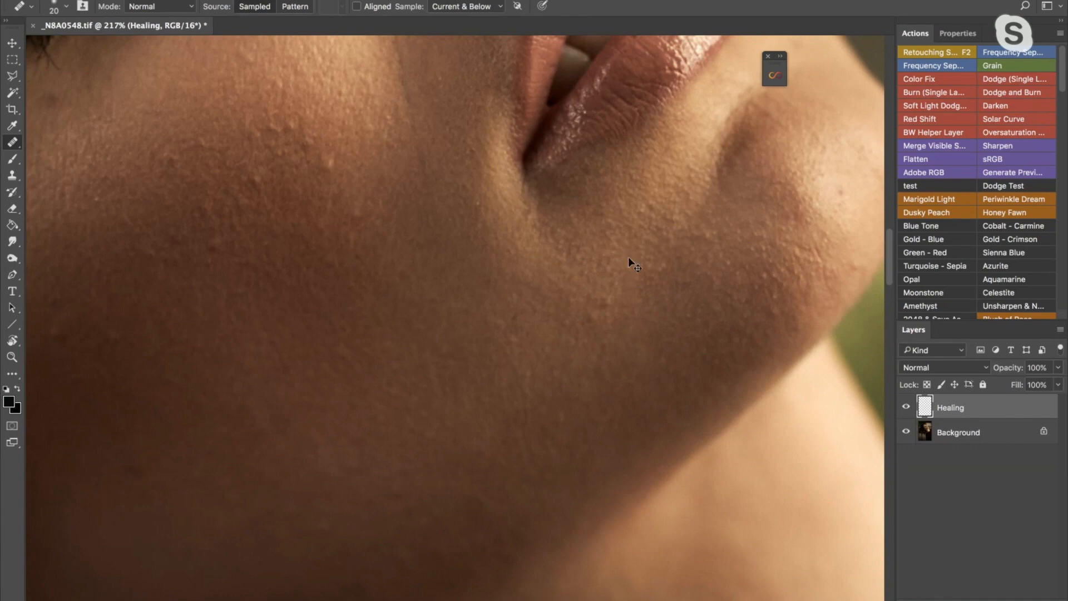
key(ctrl+minus)
key(ctrl+minus)
key(ctrl+minus)
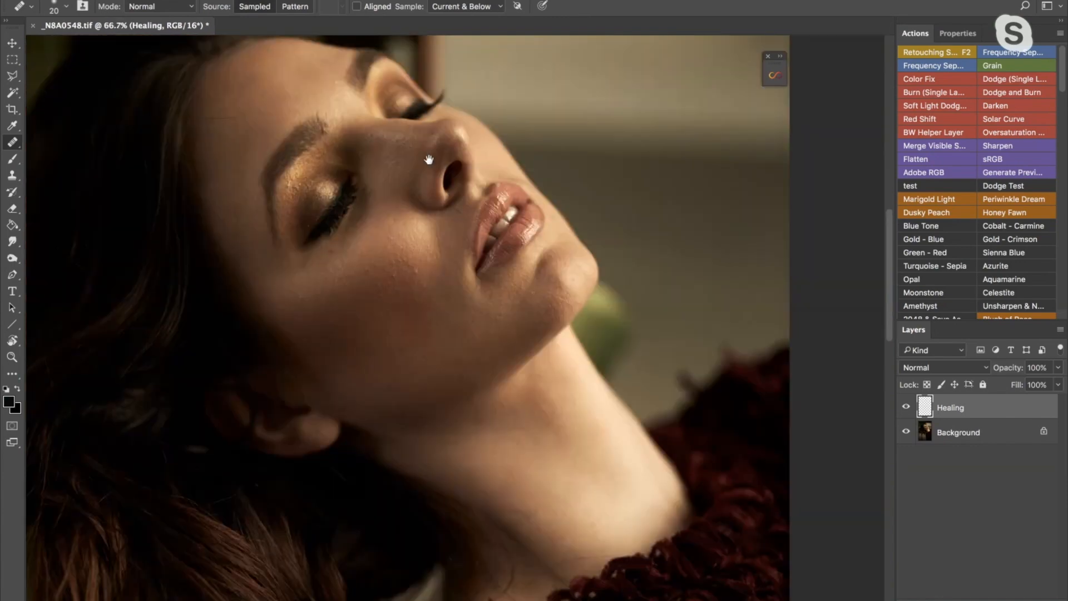
- Try to clone the blurred background over the face edge beside the lips with a 70 px Clone Stamp at 20% flow
drag(513, 312, 550, 314)
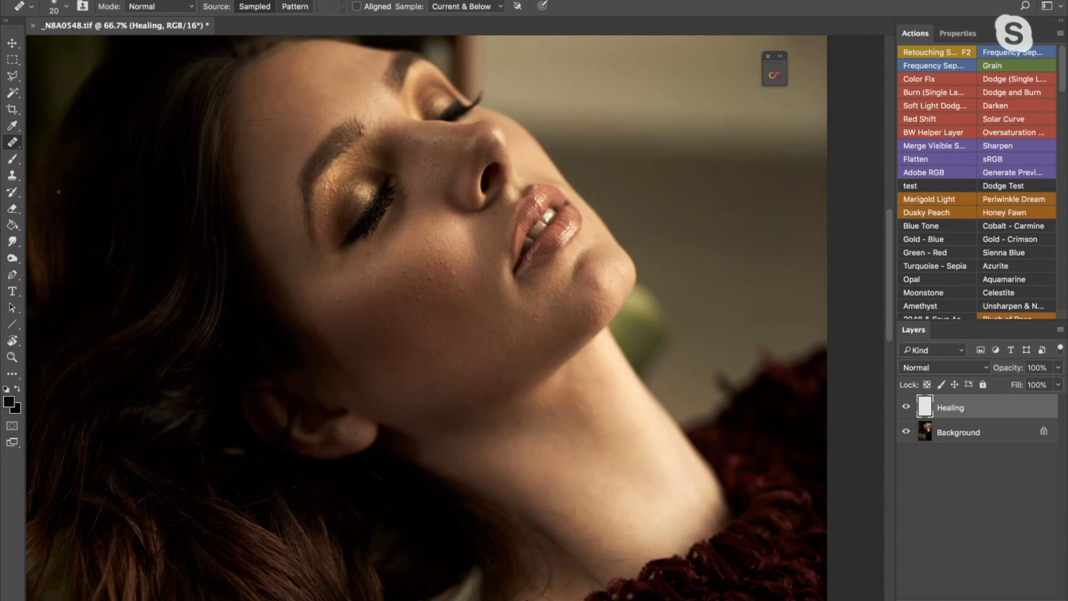
click(12, 177)
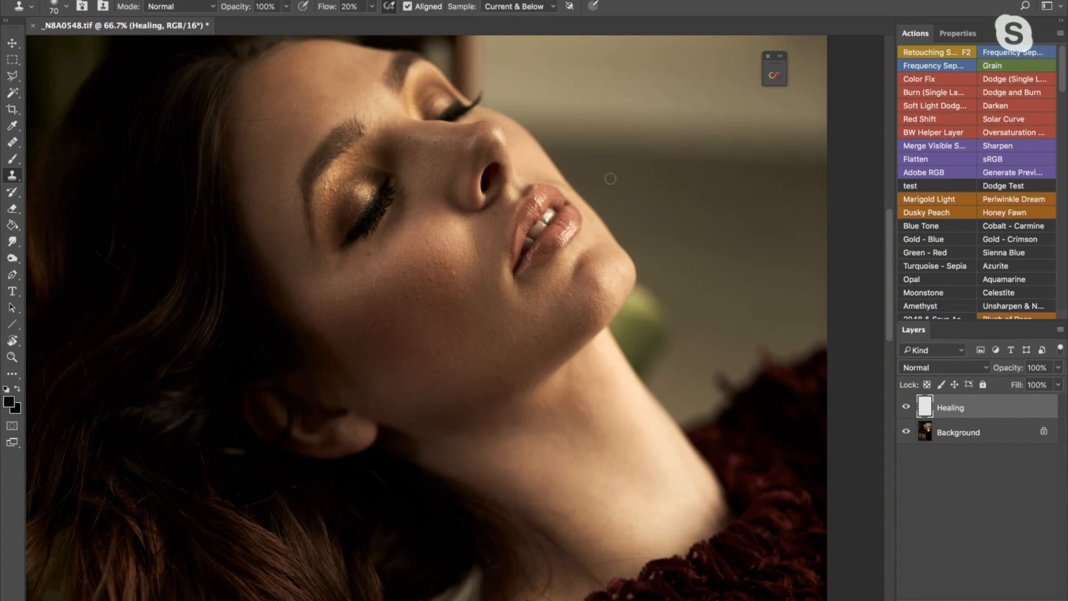
alt+click(614, 201)
mouse_move(577, 203)
mouse_down()
mouse_move(569, 190)
mouse_move(570, 211)
mouse_move(593, 208)
mouse_up()
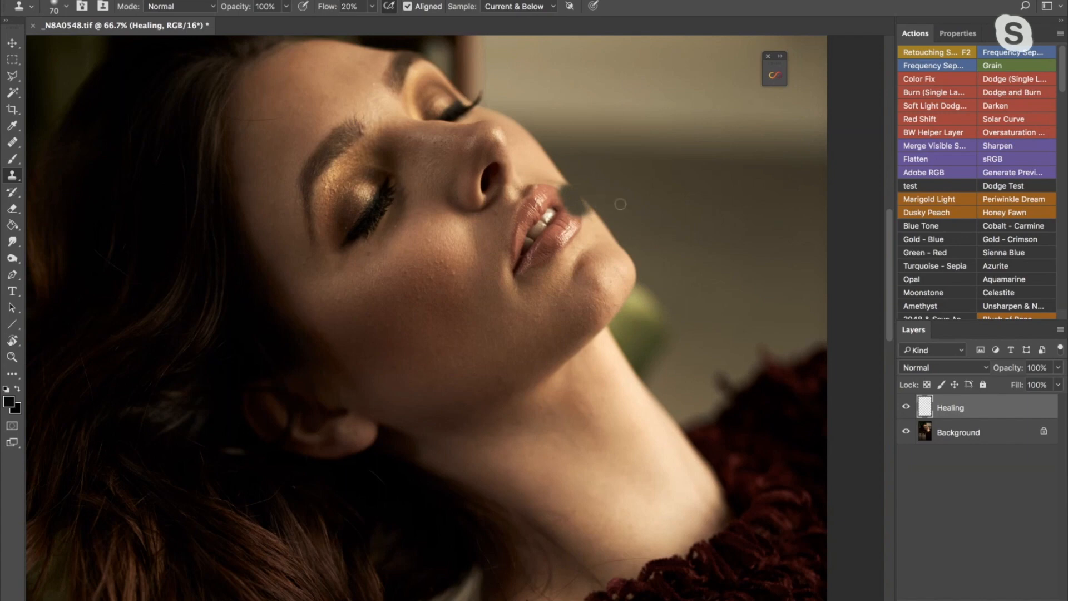
key(ctrl+z)
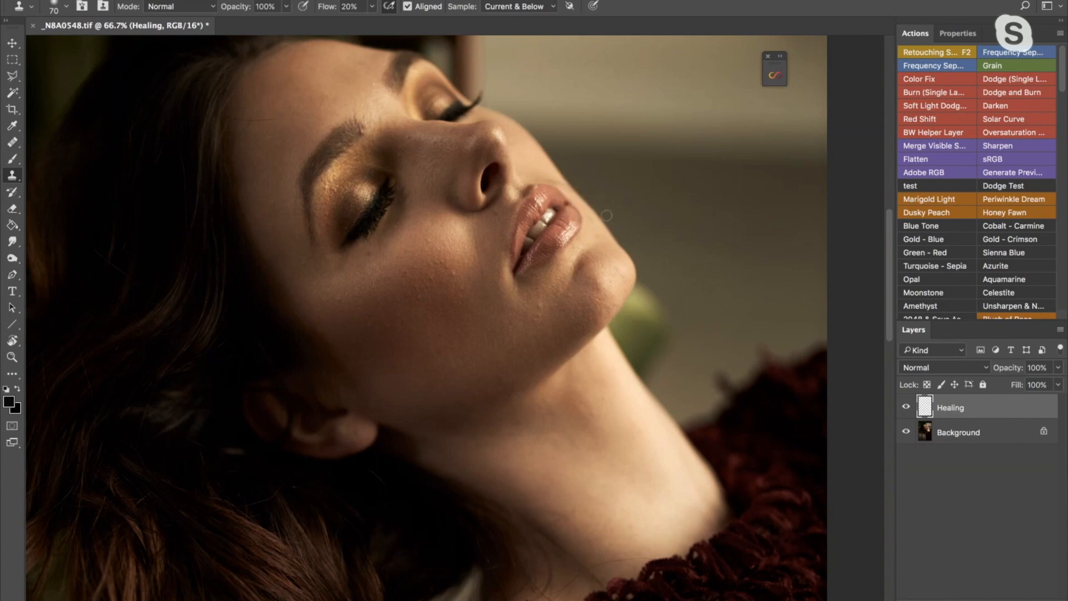
- Try to clone clean skin over the bumps below the mouth corner with a 25 px Clone Stamp
key(z)
drag(529, 315, 559, 307)
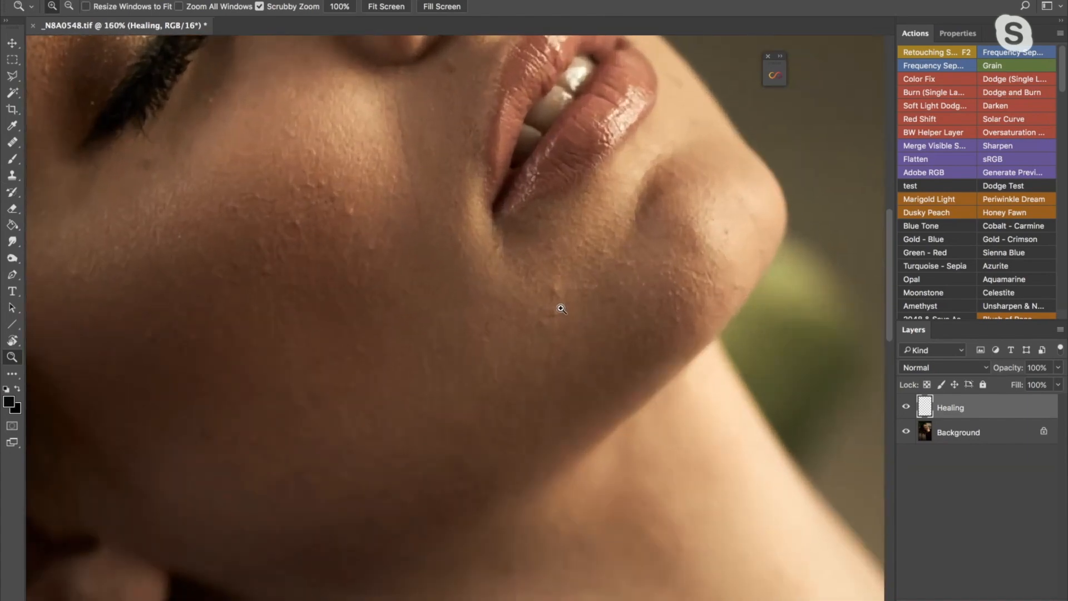
key(bracketleft)
key(bracketleft)
key(bracketleft)
key(bracketleft)
key(bracketleft)
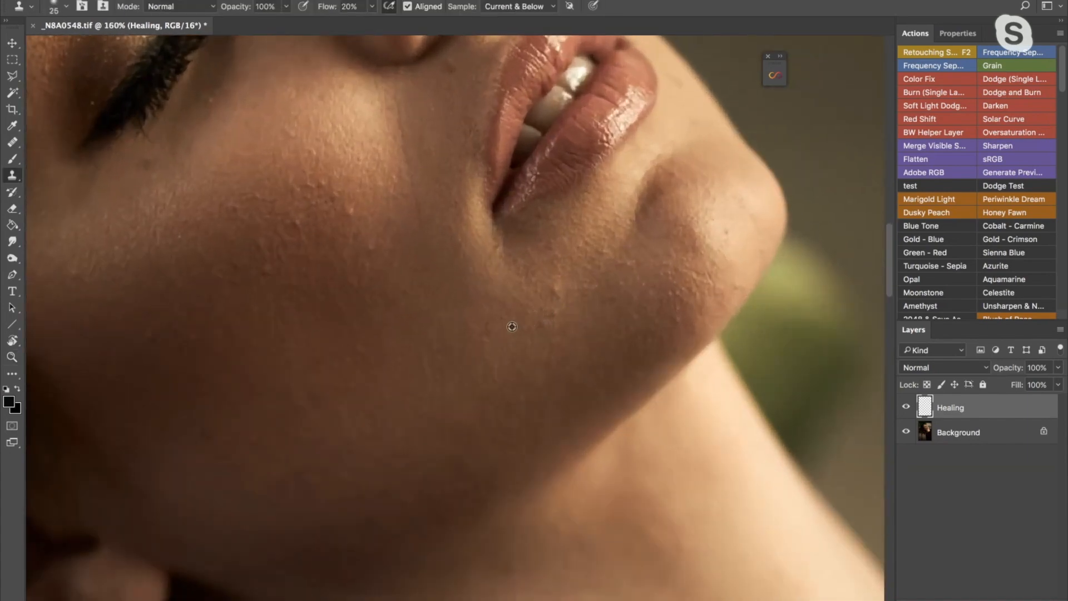
alt+click(497, 343)
mouse_move(544, 315)
mouse_down()
mouse_move(555, 277)
mouse_move(539, 330)
mouse_move(552, 287)
mouse_move(549, 305)
mouse_move(550, 292)
mouse_move(518, 320)
mouse_move(482, 327)
mouse_move(503, 336)
mouse_move(500, 349)
mouse_move(485, 331)
mouse_move(506, 290)
mouse_move(540, 280)
mouse_up()
alt+click(517, 317)
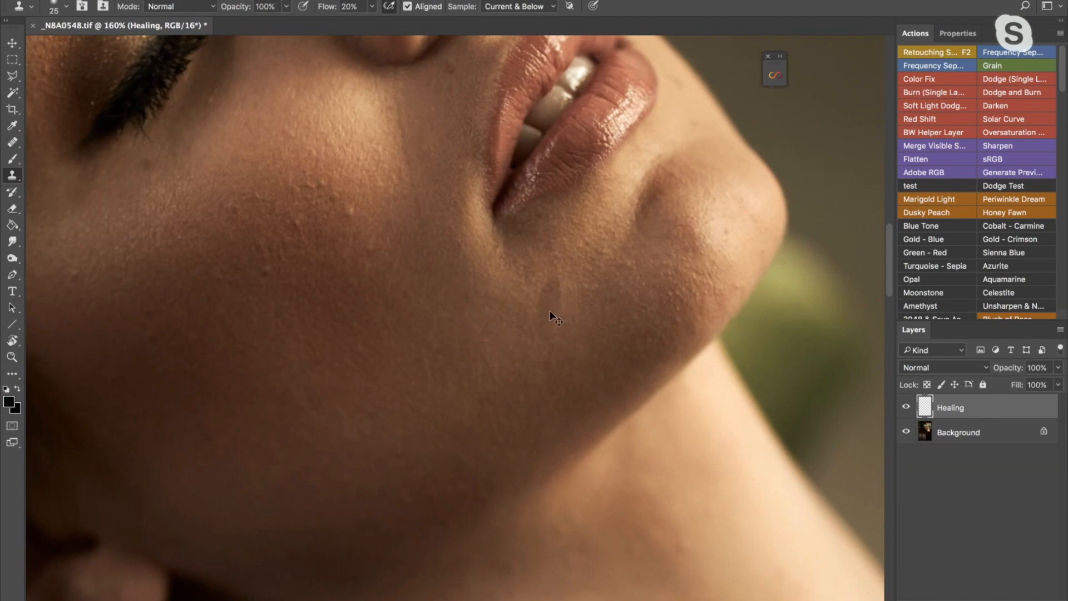
key(super+z)
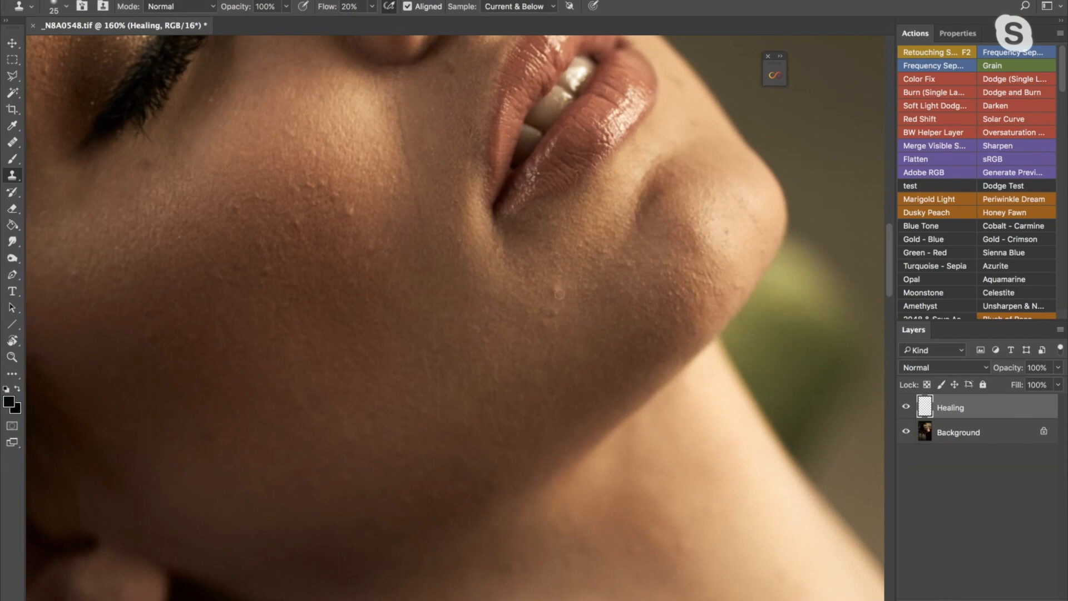
- Switch back to the Healing Brush and heal the bumps below the mouth corner at 20 px
click(12, 141)
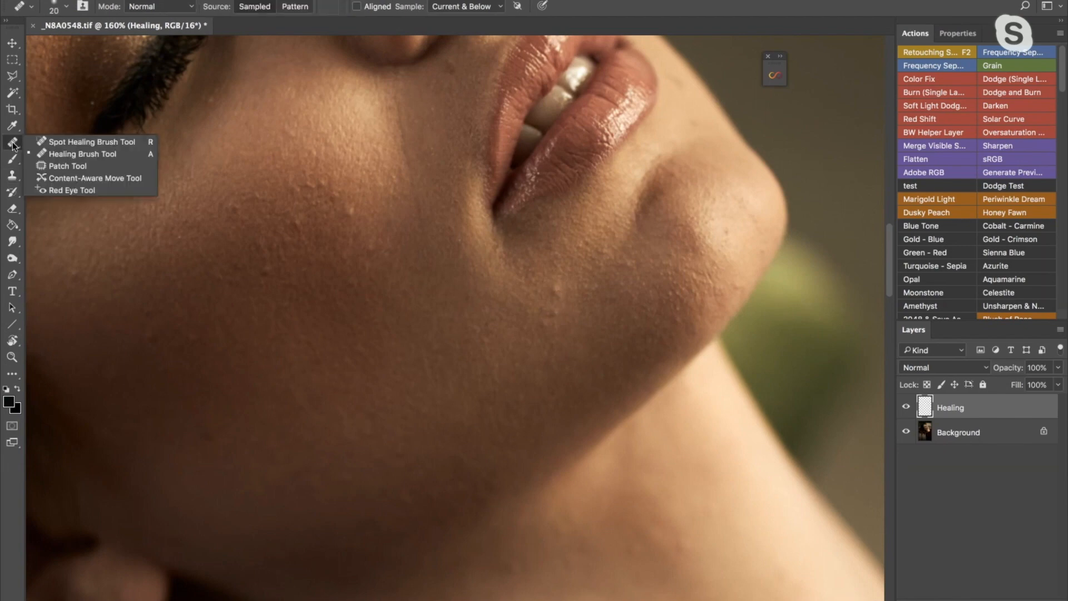
click(66, 166)
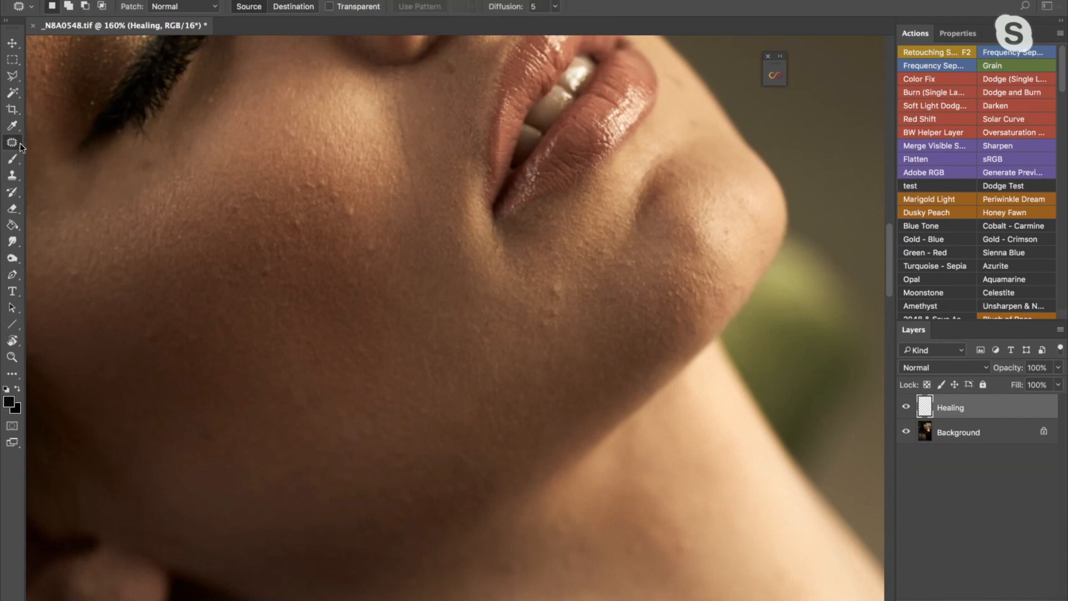
click(18, 146)
click(34, 154)
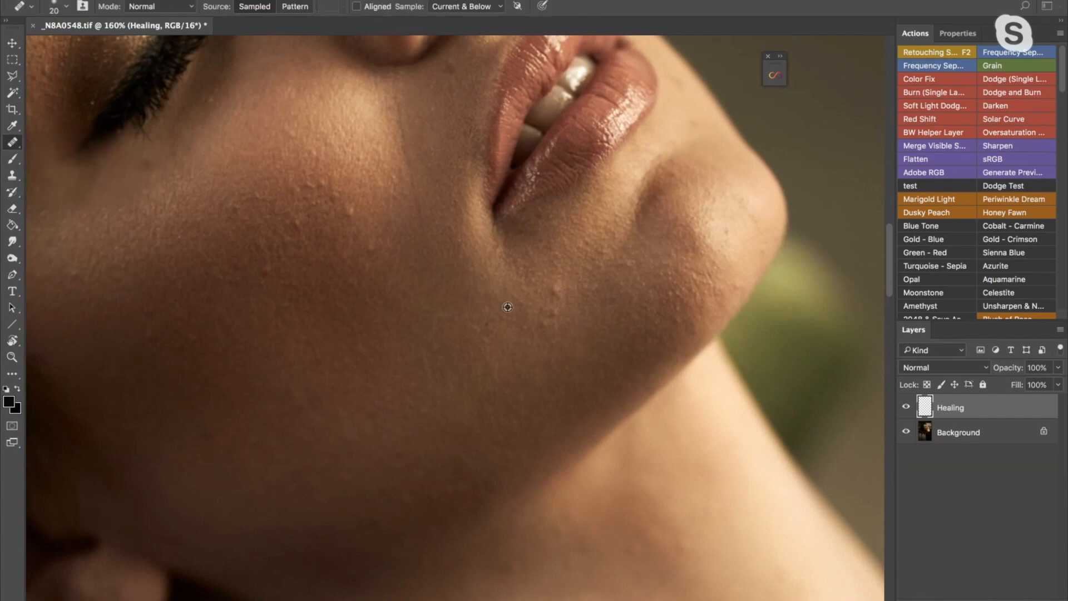
alt+click(496, 346)
mouse_move(549, 319)
mouse_down()
mouse_move(557, 288)
mouse_move(542, 319)
mouse_up()
- Heal the cluster of small bumps on the middle of the cheek with the Healing Brush
mouse_move(361, 230)
mouse_down()
mouse_move(422, 224)
mouse_move(478, 238)
mouse_up()
key(bracketleft)
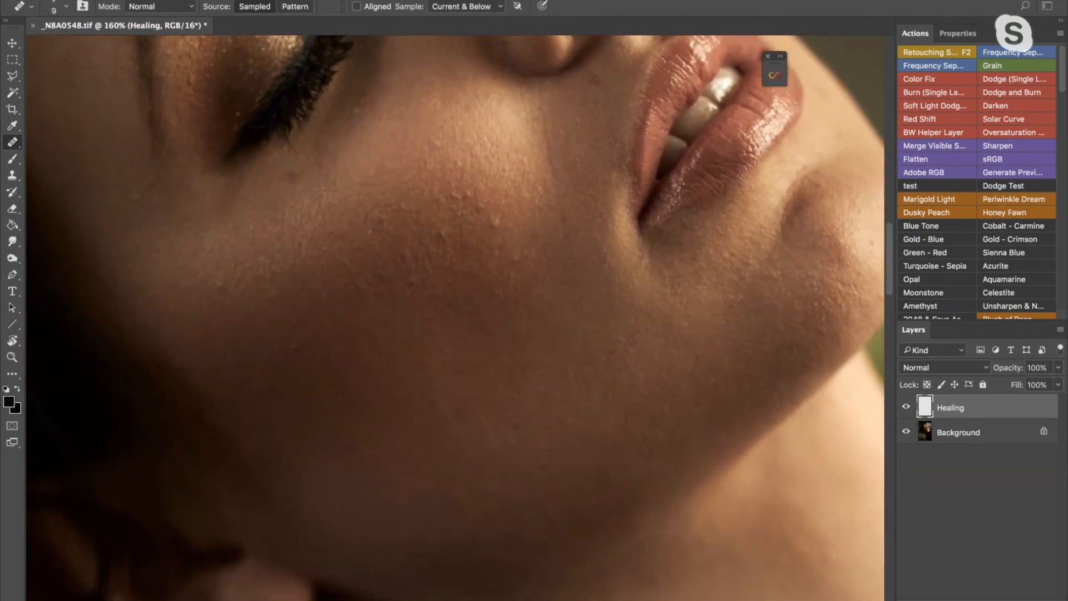
key(bracketright)
alt+click(440, 257)
mouse_move(441, 235)
mouse_down()
mouse_move(457, 275)
mouse_move(433, 271)
mouse_up()
- Heal the small spots on the shadowed outer cheek toward the hairline with a 15 px Healing Brush
key(z)
key(j)
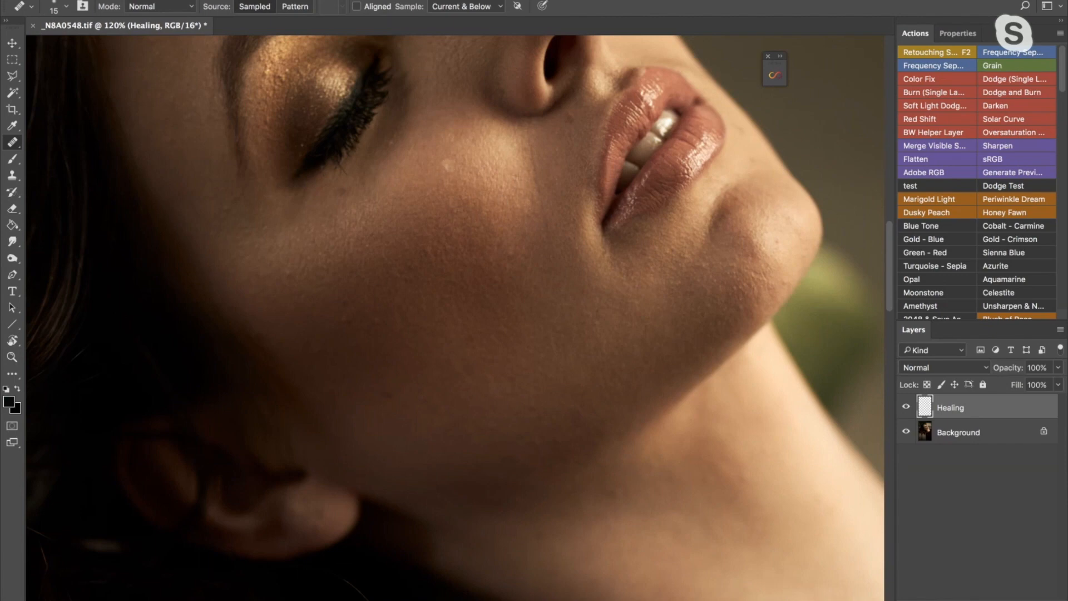
scroll(409, 226, down, 3)
scroll(410, 226, left, 2)
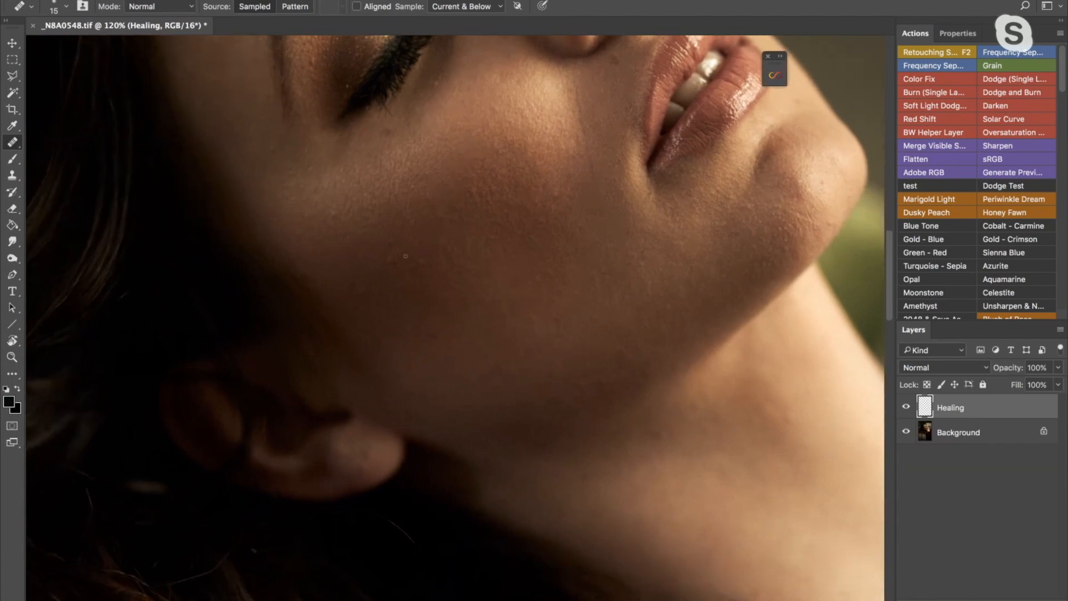
alt+click(383, 272)
drag(390, 259, 392, 241)
alt+click(377, 248)
alt+click(347, 218)
drag(334, 213, 340, 218)
- Heal the remaining small bumps across the upper cheek below the closed eye
alt+click(407, 184)
drag(403, 189, 411, 187)
alt+click(466, 187)
click(481, 188)
click(484, 164)
- Heal the tiny light spots on the cheek between the nose and mouth corner with a 9 px Healing Brush
scroll(531, 154, up, 2)
scroll(531, 154, right, 3)
key(bracketleft)
key(bracketleft)
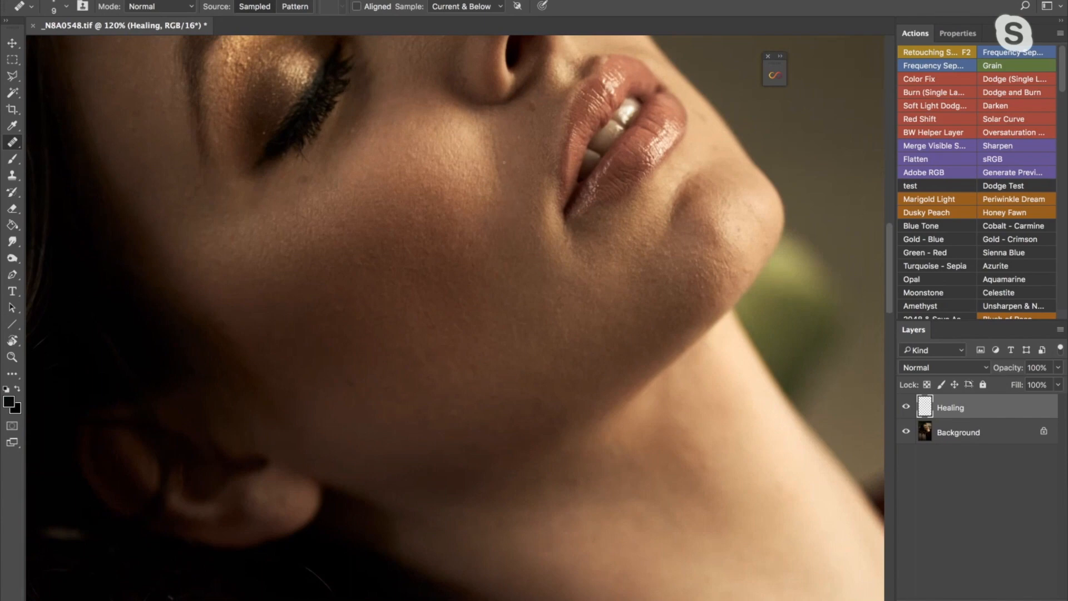
drag(501, 184, 502, 186)
mouse_move(436, 252)
mouse_down()
mouse_move(465, 231)
mouse_move(425, 194)
mouse_move(450, 206)
mouse_move(449, 190)
mouse_move(402, 181)
mouse_up()
- Heal the small mark just below the lower lashes with a 15 px Healing Brush
key(bracketright)
key(bracketright)
alt+click(415, 176)
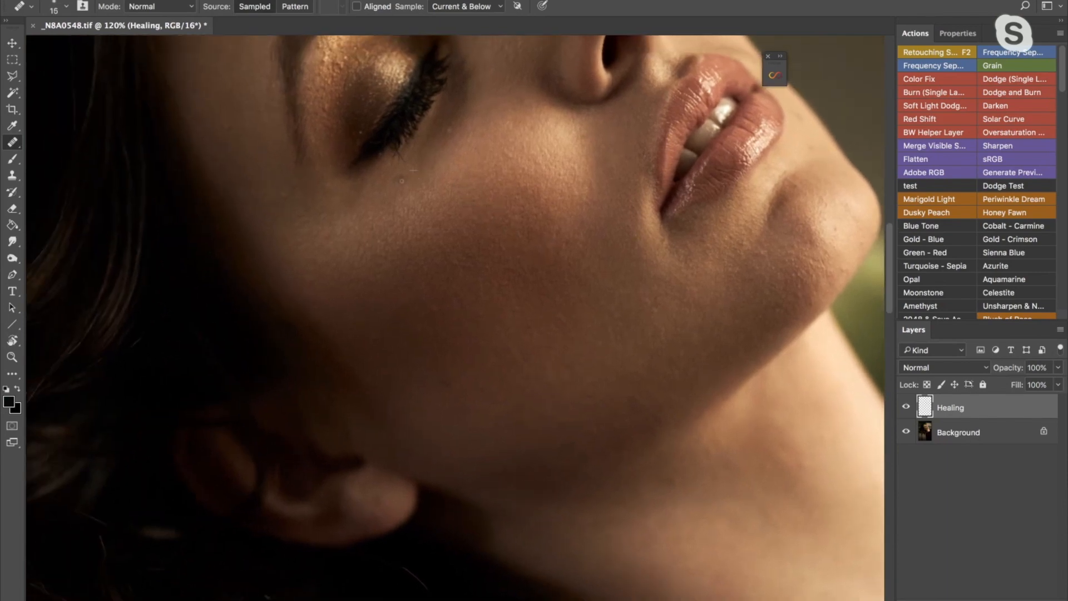
- Heal the stray hair and small spots on the forehead near the hairline with a 15 px Healing Brush
scroll(400, 178, left, 5)
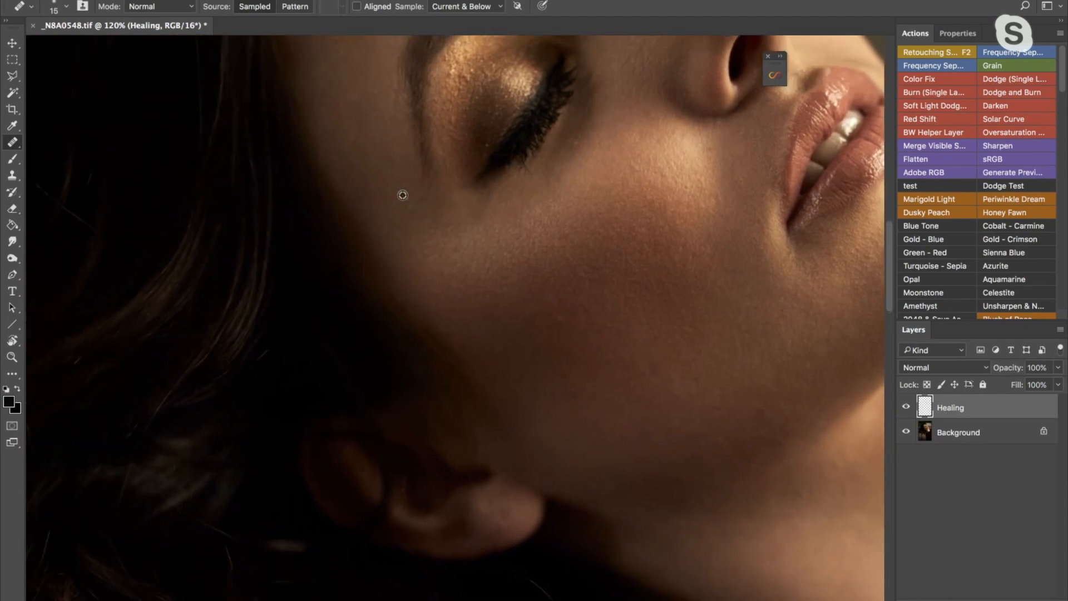
scroll(395, 235, up, 5)
scroll(395, 235, left, 3)
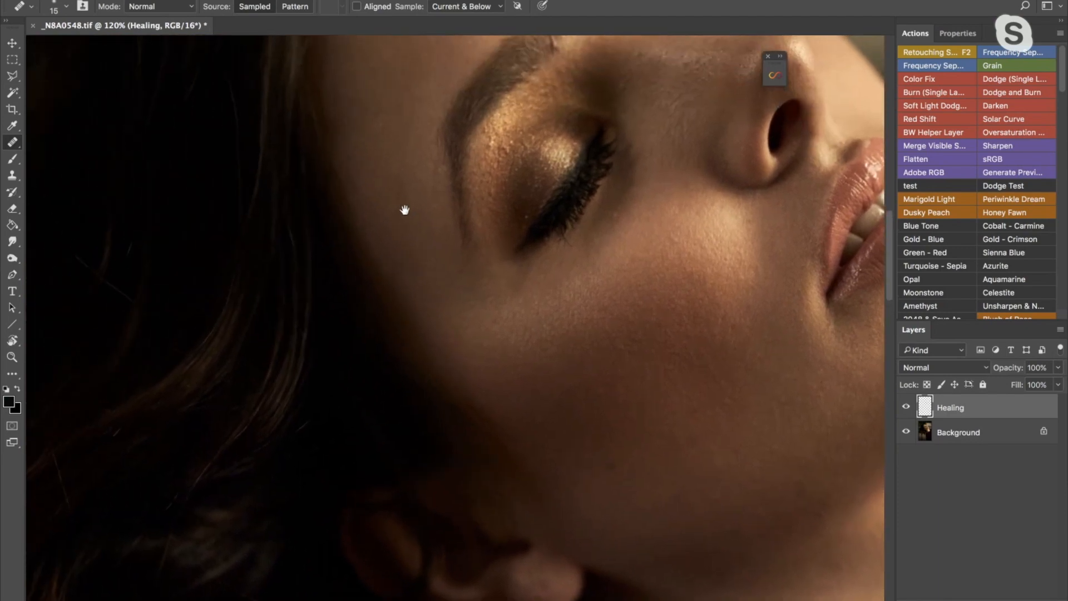
key(bracketright)
key(bracketright)
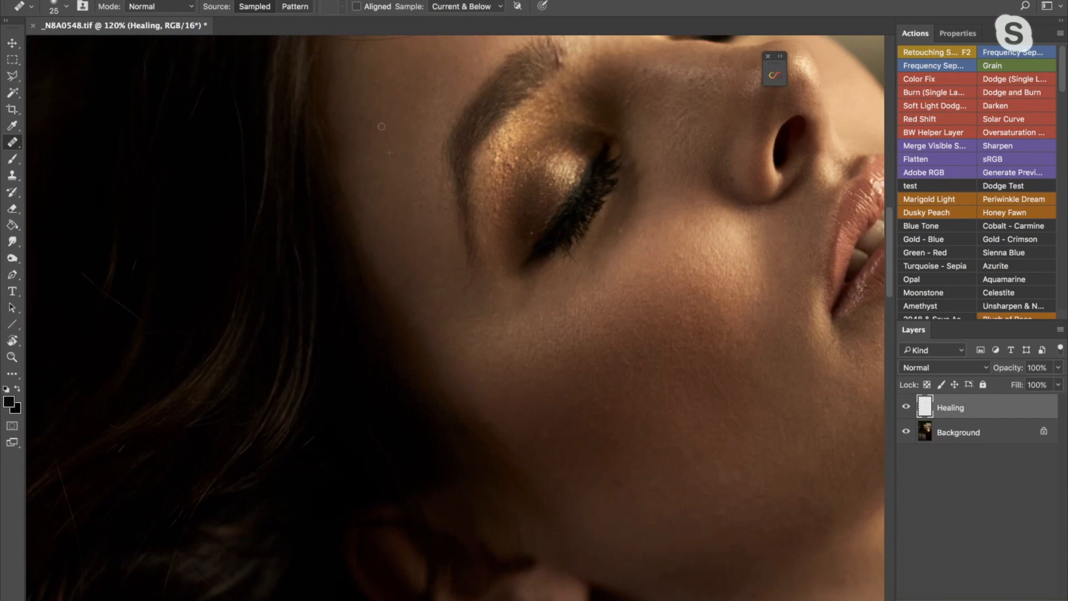
scroll(424, 134, up, 5)
scroll(425, 133, left, 2)
scroll(435, 160, up, 2)
scroll(435, 160, left, 1)
key(bracketleft)
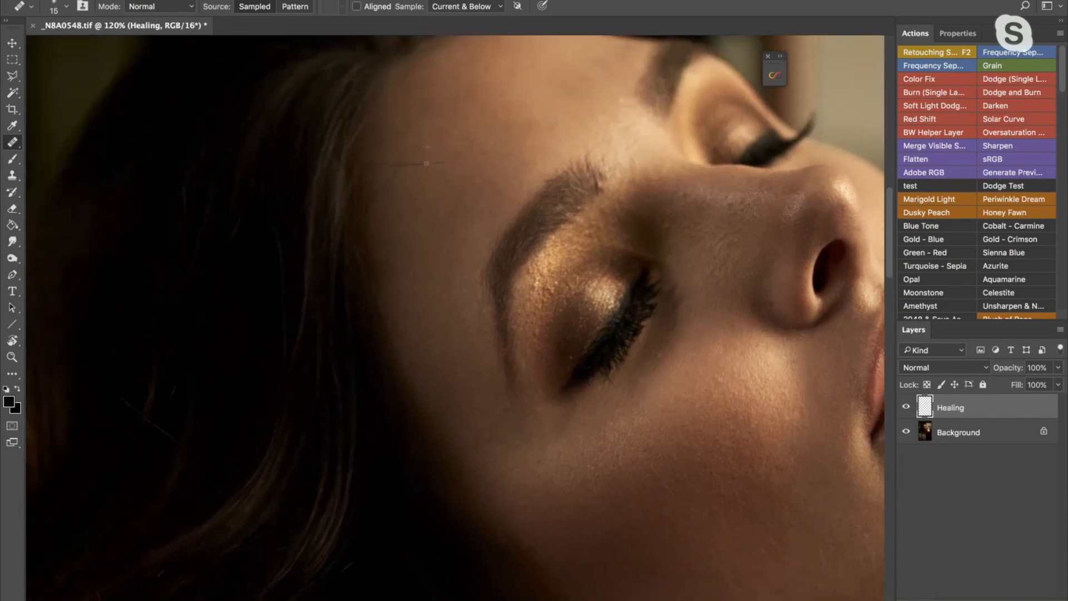
mouse_move(438, 162)
mouse_down()
mouse_move(407, 166)
mouse_move(383, 185)
mouse_up()
alt+click(416, 179)
alt+click(406, 179)
mouse_move(403, 148)
mouse_down()
mouse_move(413, 177)
mouse_move(460, 158)
mouse_up()
- Heal the remaining fine stray hair where the forehead meets the hairline
mouse_move(372, 195)
mouse_down()
mouse_move(398, 181)
mouse_move(384, 188)
mouse_up()
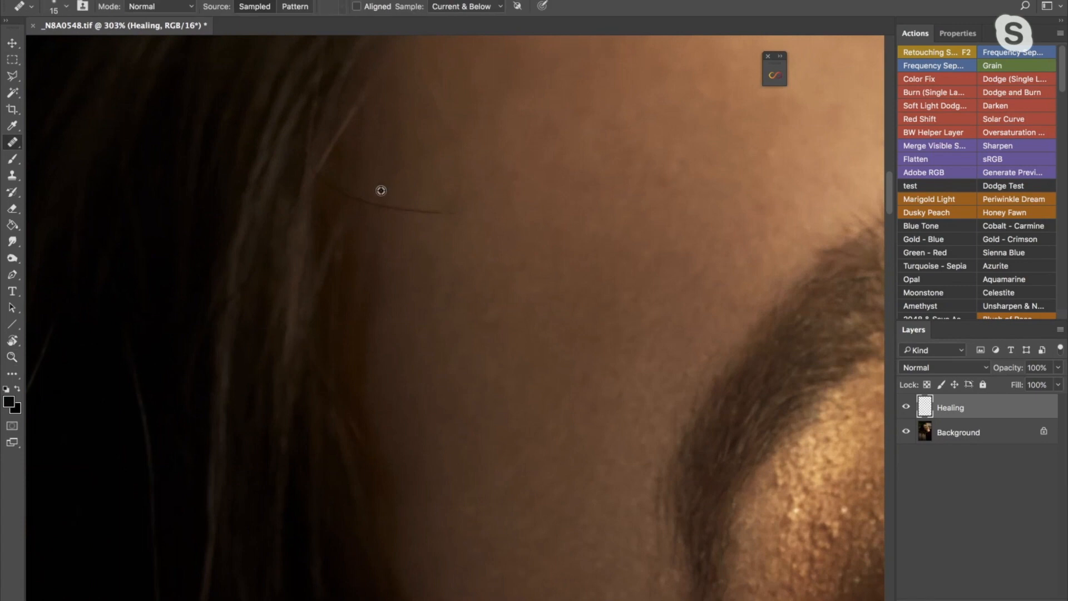
alt+click(385, 184)
mouse_move(382, 206)
mouse_down()
mouse_move(422, 212)
mouse_move(430, 239)
mouse_move(436, 207)
mouse_move(427, 207)
mouse_move(456, 214)
mouse_move(398, 211)
mouse_move(381, 206)
mouse_move(423, 216)
mouse_move(382, 194)
mouse_up()
alt+click(411, 186)
alt+click(392, 182)
mouse_move(463, 183)
mouse_down()
mouse_move(417, 215)
mouse_move(427, 212)
mouse_move(423, 248)
mouse_up()
alt+click(443, 220)
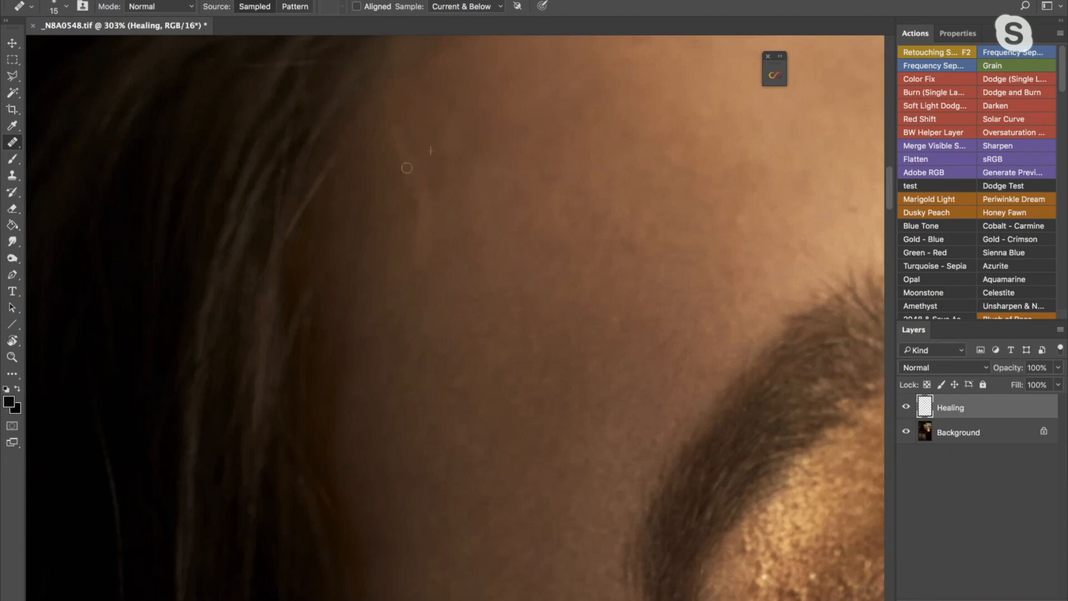
- Heal the small blemishes on the side of the nose with a 20 px Healing Brush
key(z)
drag(529, 128, 461, 196)
key(j)
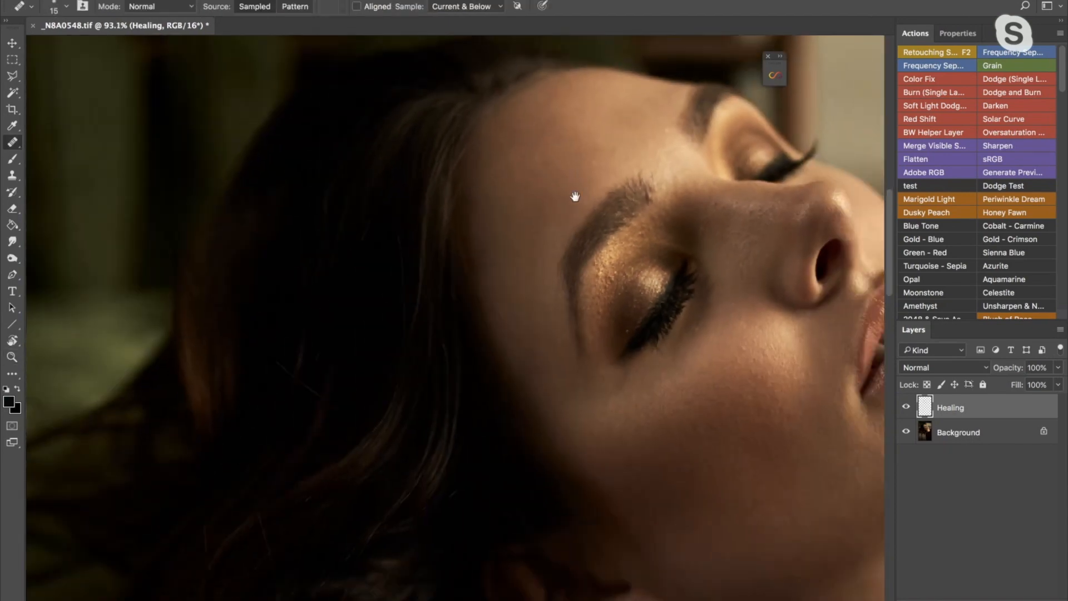
mouse_move(627, 174)
mouse_down()
mouse_move(517, 180)
mouse_move(408, 135)
mouse_up()
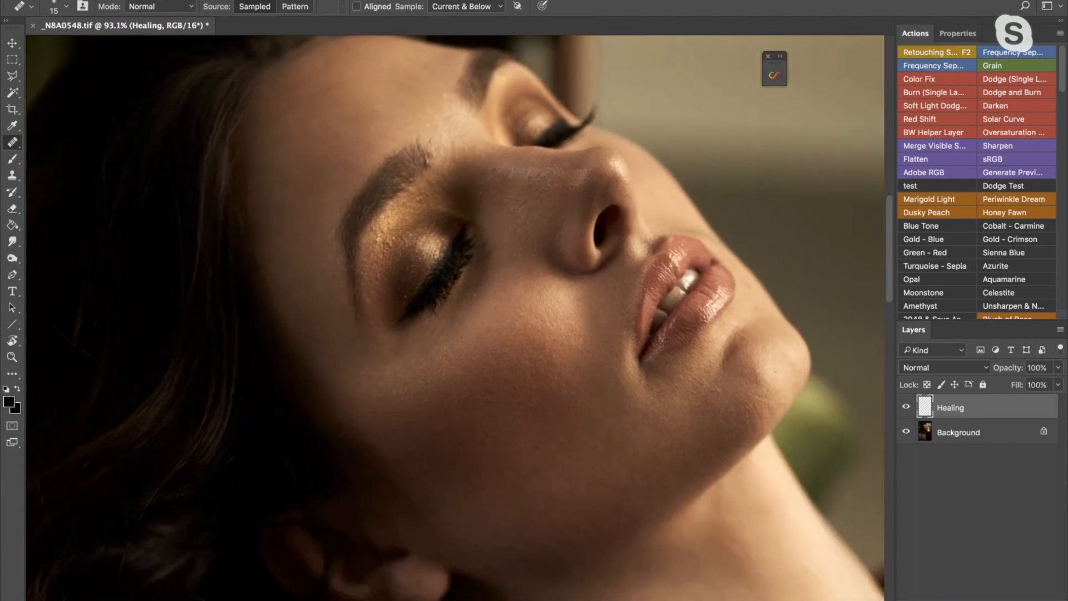
key(bracketright)
alt+click(515, 223)
click(509, 216)
- Heal the small bumps on the chin with the 20 px Healing Brush
drag(710, 346, 678, 262)
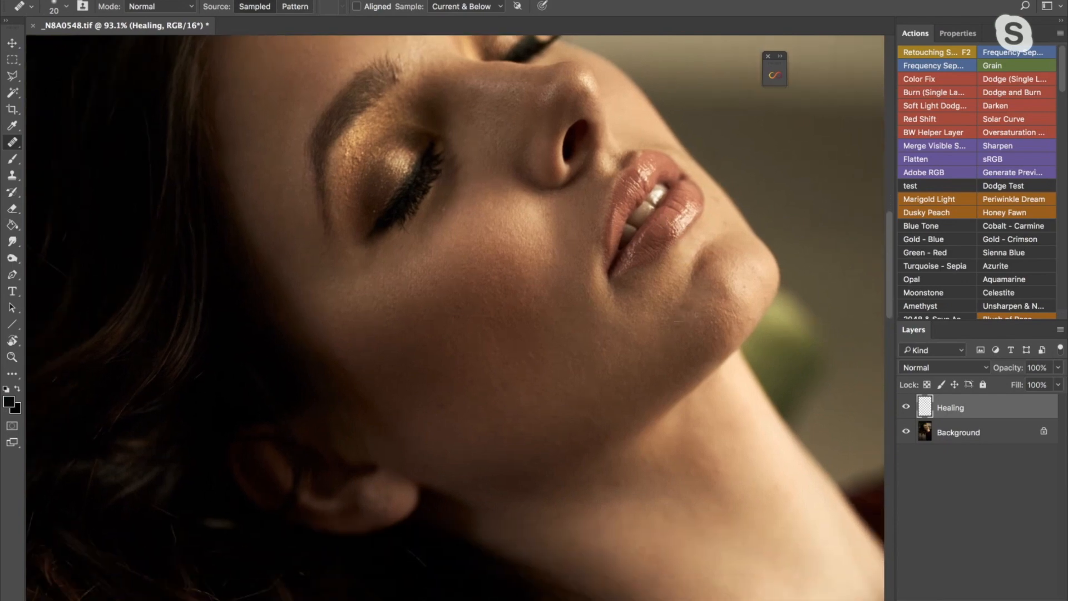
click(687, 306)
click(749, 318)
click(742, 292)
click(724, 325)
click(738, 315)
- Enlarge the Healing Brush and heal the uneven skin below the lower lip near the mouth corner
key(bracketright)
key(bracketright)
key(bracketright)
key(bracketright)
key(bracketright)
key(bracketright)
drag(667, 306, 668, 306)
- Reduce the Healing Brush size and heal the light bumps on the cheek's highlight below the eye
key(bracketleft)
key(bracketleft)
key(bracketleft)
click(493, 221)
click(491, 228)
click(485, 211)
- Heal the small marks beneath the lashes of the near eye with a 15 px Healing Brush
scroll(502, 162, up, 2)
key(bracketleft)
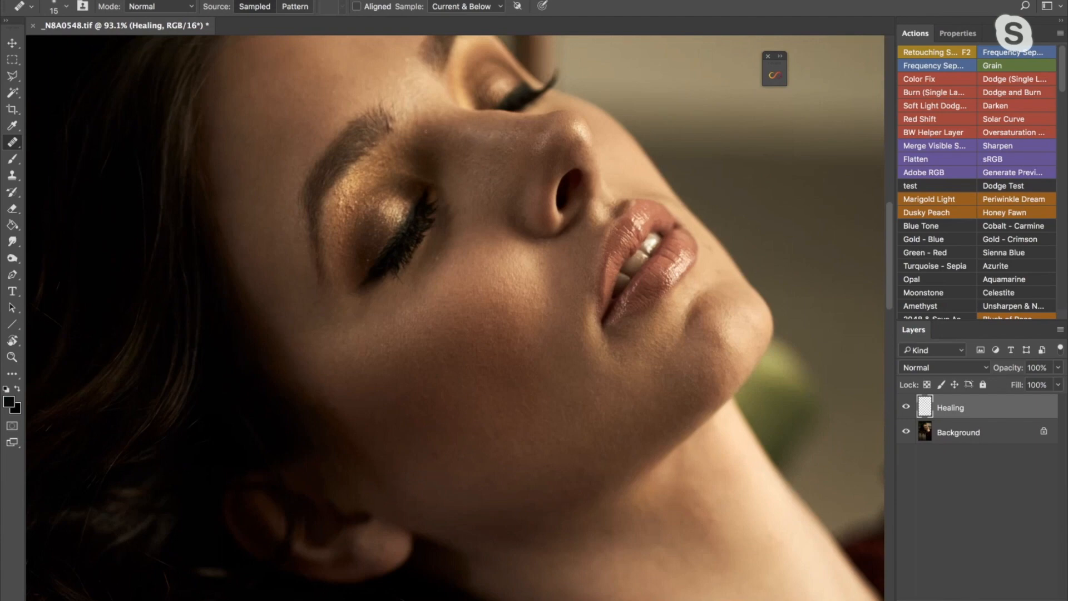
drag(380, 151, 453, 110)
drag(414, 163, 433, 163)
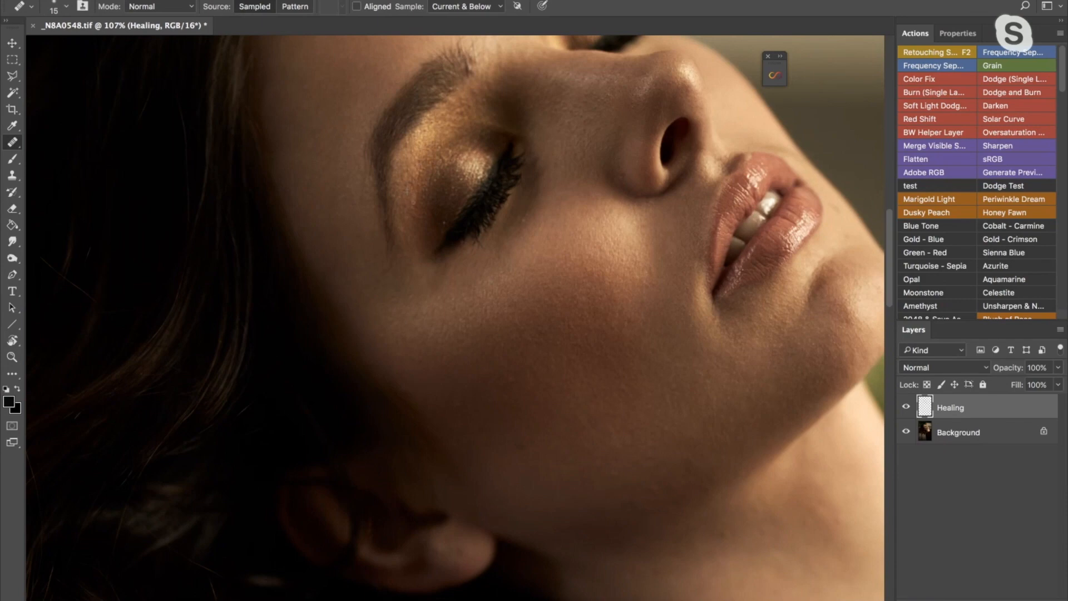
drag(564, 120, 491, 171)
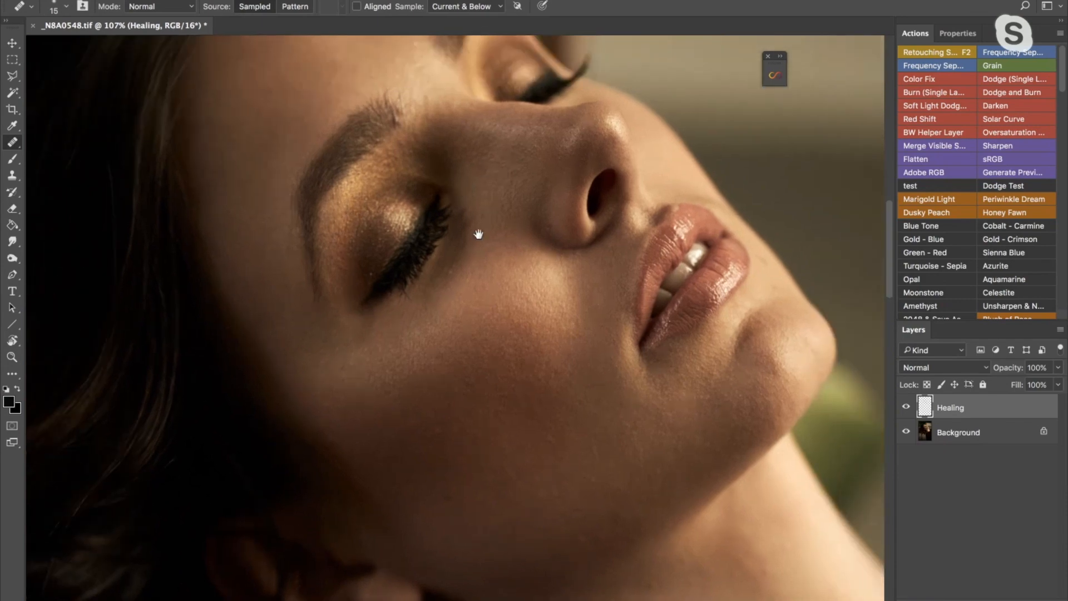
alt+click(458, 258)
click(449, 272)
- Toggle the Healing layer's visibility several times to compare the portrait before and after the retouching
drag(665, 335, 614, 346)
click(857, 367)
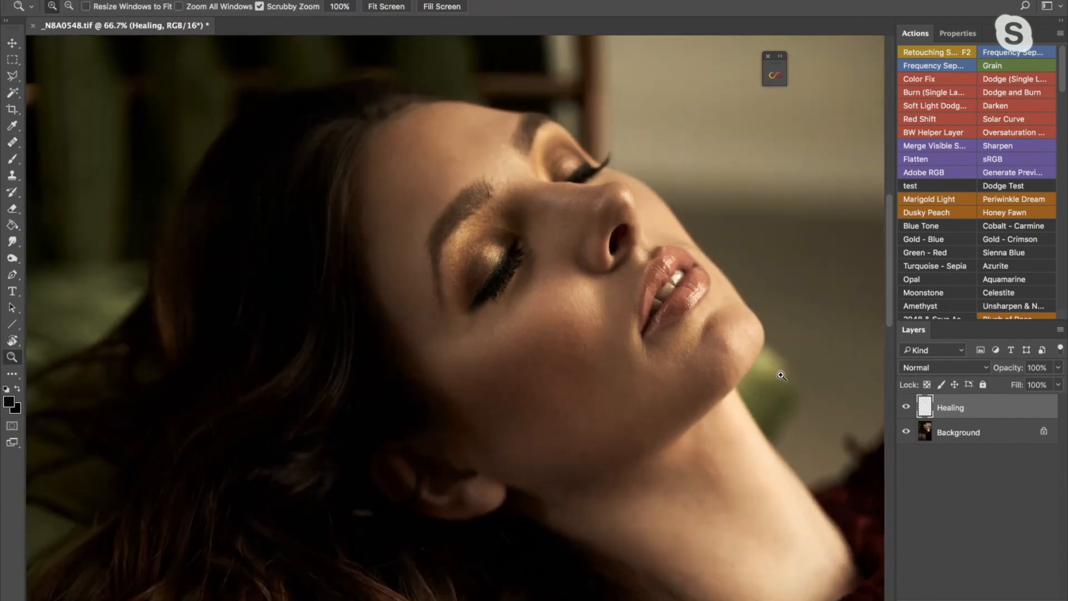
click(906, 407)
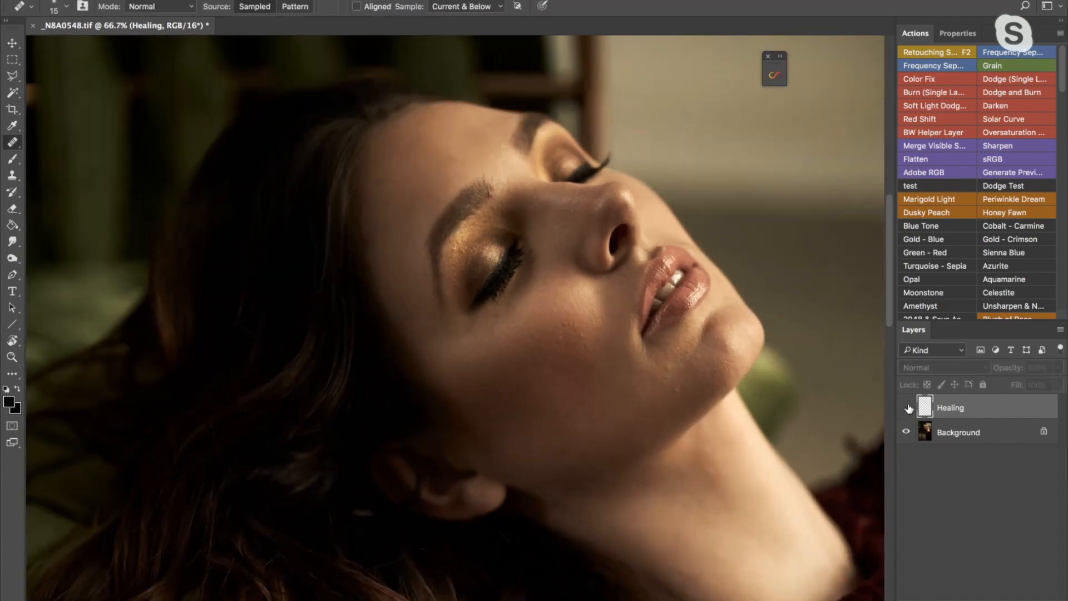
click(907, 408)
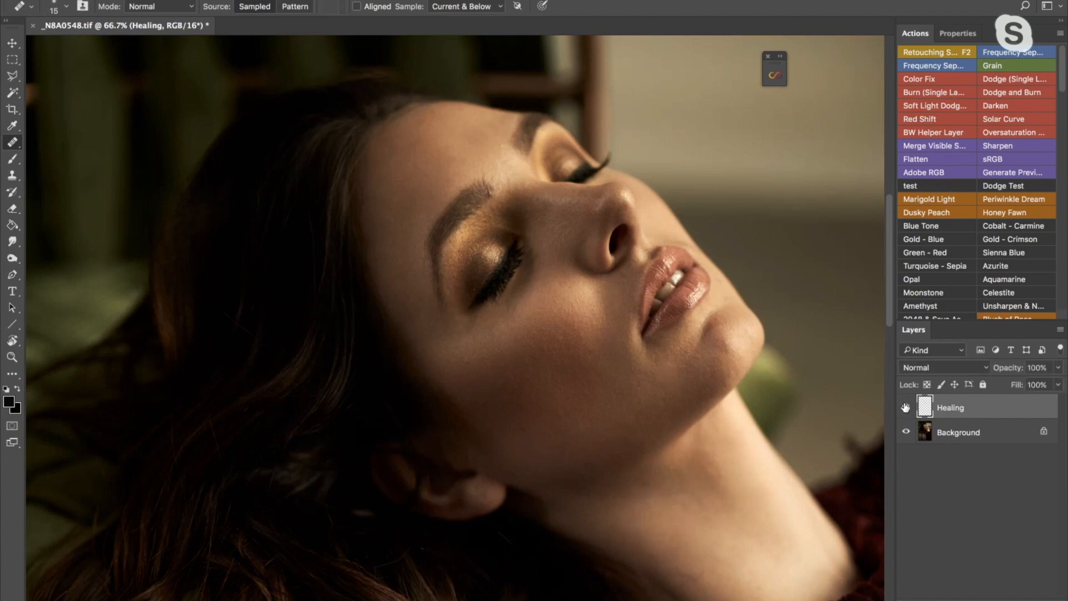
click(906, 407)
click(905, 408)
click(906, 408)
click(907, 409)
click(907, 408)
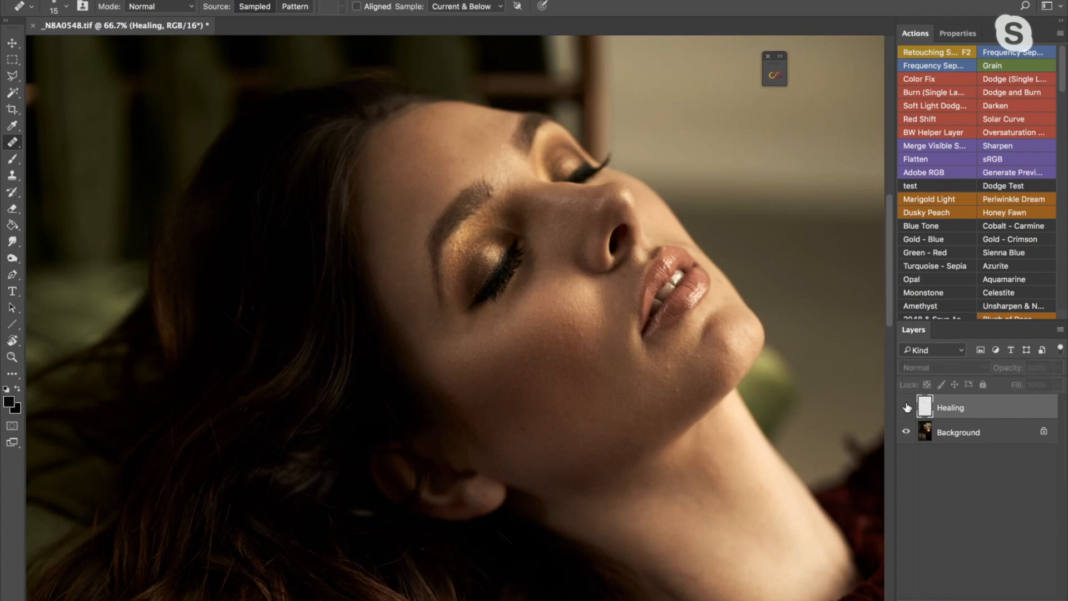
click(906, 408)
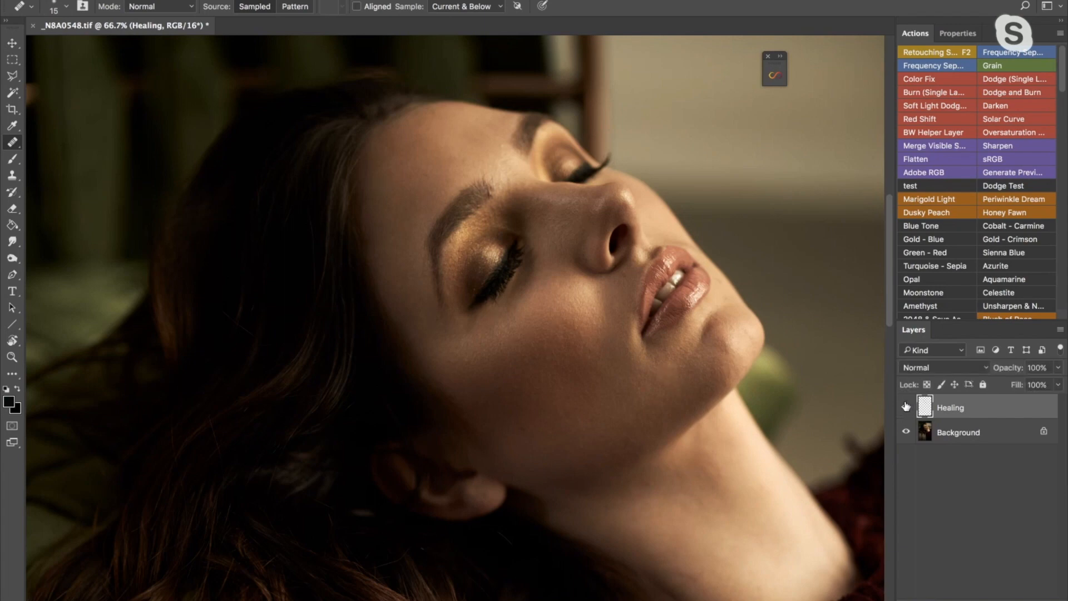
click(907, 406)
click(907, 405)
- Heal the stray hairs and small marks around the near eyebrow's inner end and between the brows with the Healing Brush
key(z)
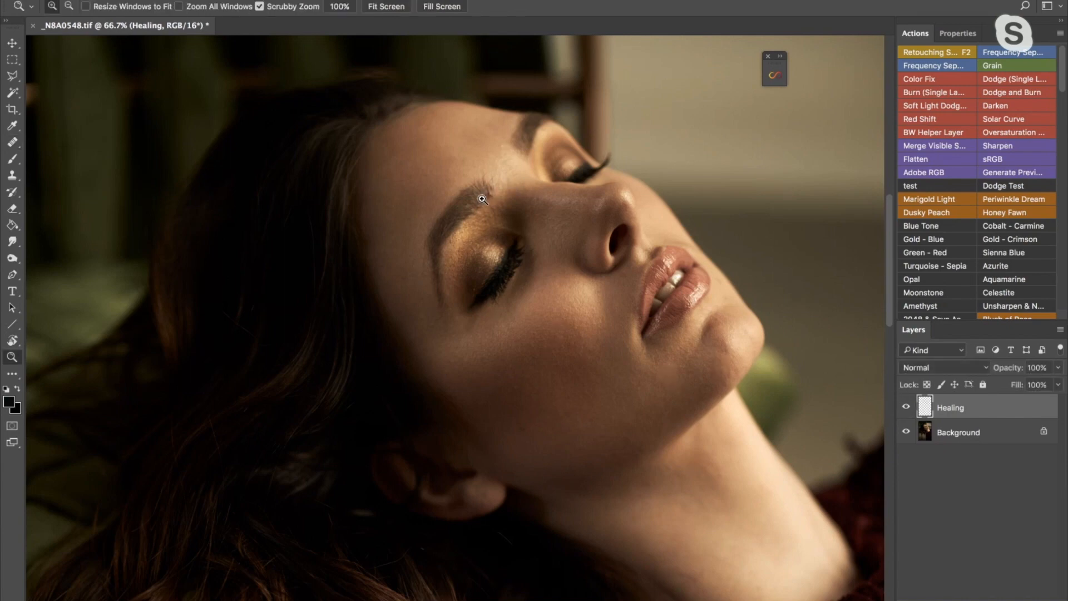
drag(484, 201, 523, 200)
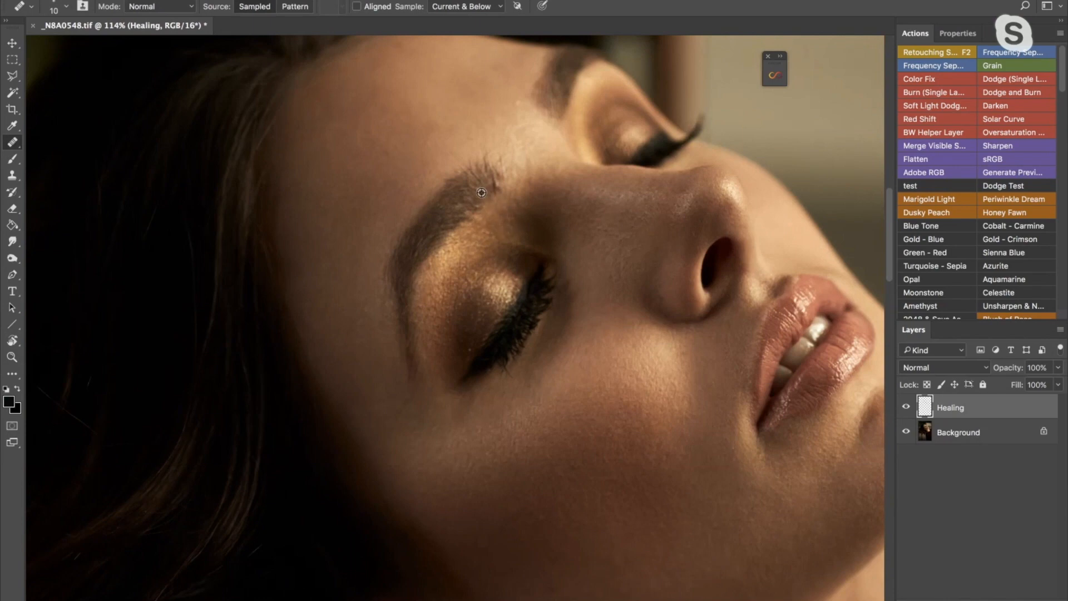
drag(499, 186, 491, 166)
key(bracketright)
alt+click(519, 135)
drag(522, 122, 526, 130)
- Heal the small marks on the side of the nose and set the Healing Brush size to 20 px
drag(593, 158, 480, 143)
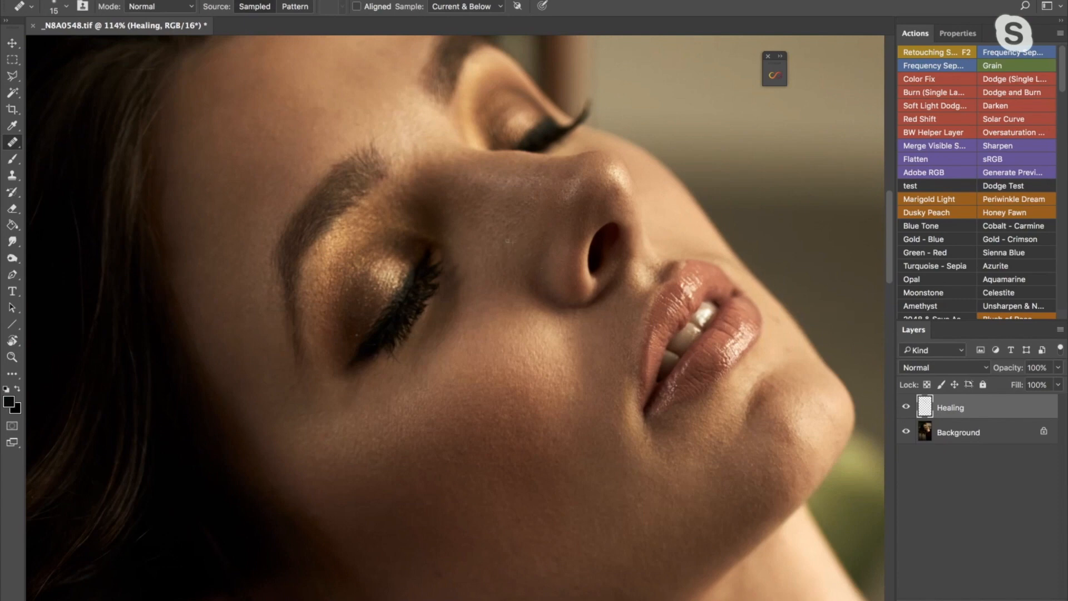
alt+click(519, 237)
alt+click(526, 215)
mouse_move(519, 215)
mouse_down()
mouse_move(479, 203)
mouse_move(463, 213)
mouse_up()
mouse_move(604, 239)
mouse_down()
mouse_move(565, 198)
mouse_move(561, 219)
mouse_move(534, 113)
mouse_up()
key(bracketleft)
key(bracketleft)
key(bracketright)
key(bracketright)
key(bracketright)
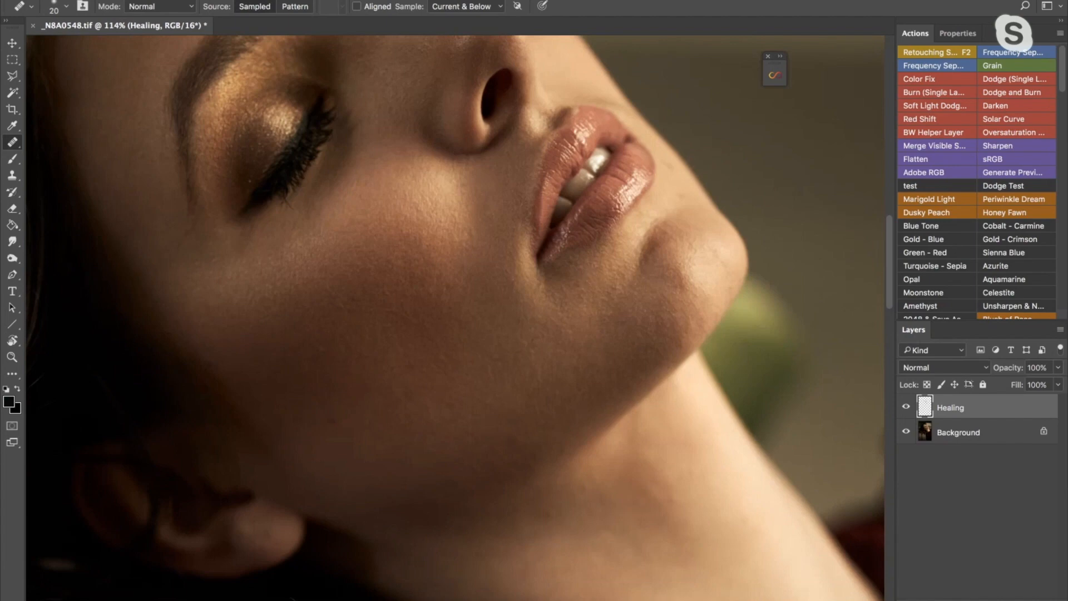
- Switch the Healing layer off and on repeatedly to compare the whole face with the original
mouse_move(620, 256)
mouse_down()
mouse_move(593, 272)
mouse_move(567, 259)
mouse_up()
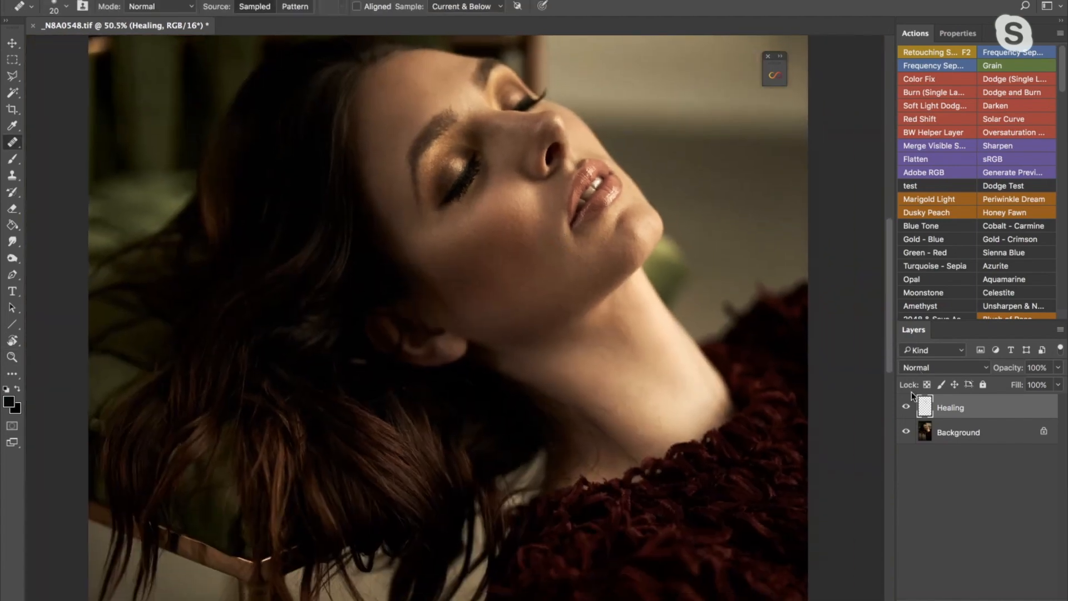
click(905, 407)
click(905, 407)
click(905, 407)
click(905, 407)
click(905, 408)
click(906, 408)
click(906, 408)
click(905, 408)
- Heal the uneven patch on the forehead near the hairline with a 30 px Healing Brush
key(z)
drag(467, 106, 527, 101)
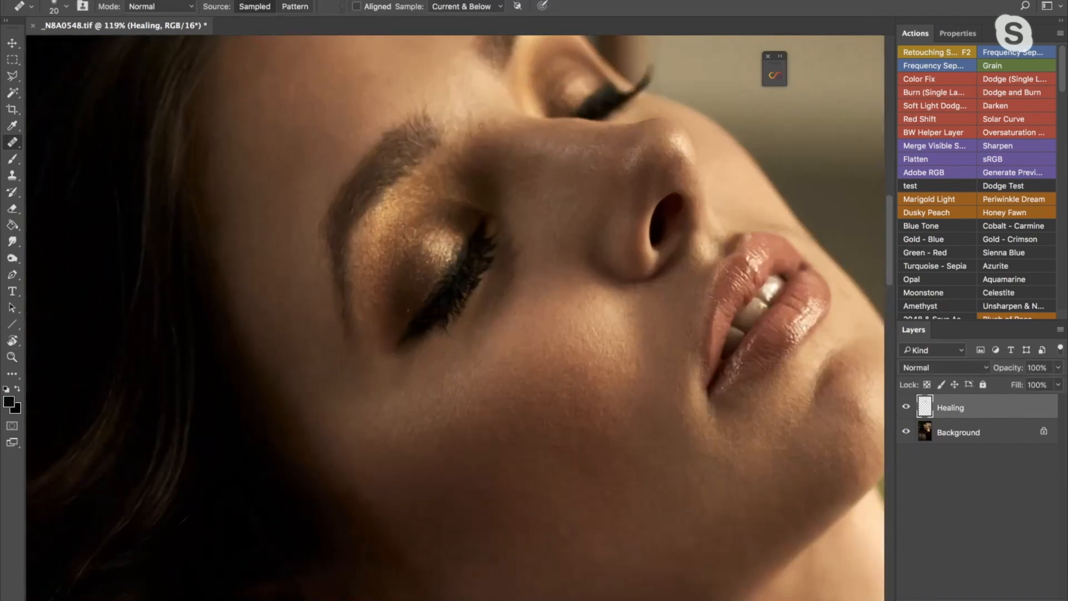
key([)
scroll(478, 120, up, 3)
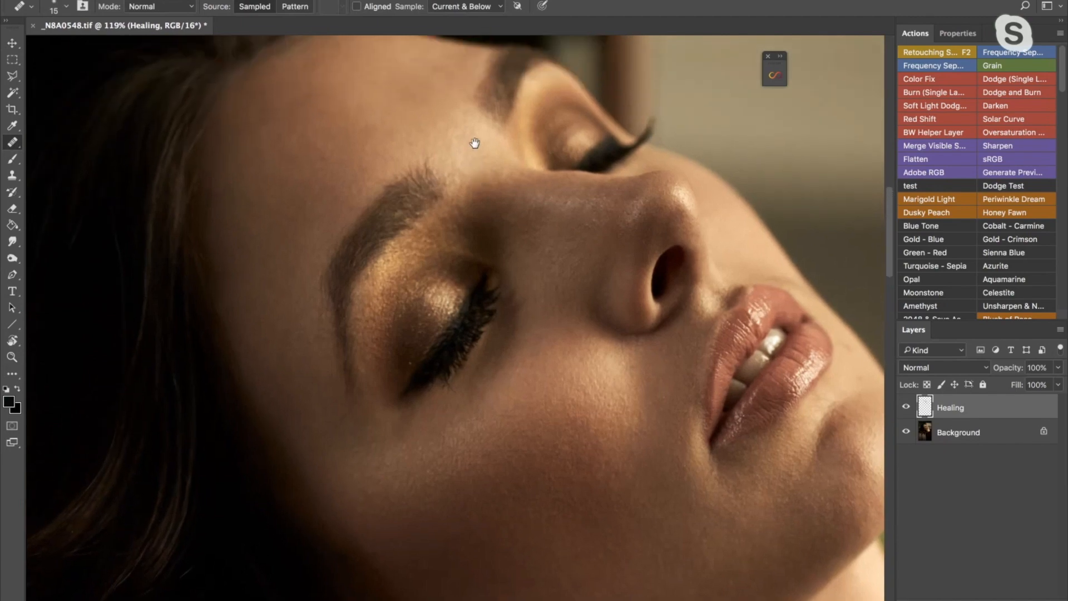
key(])
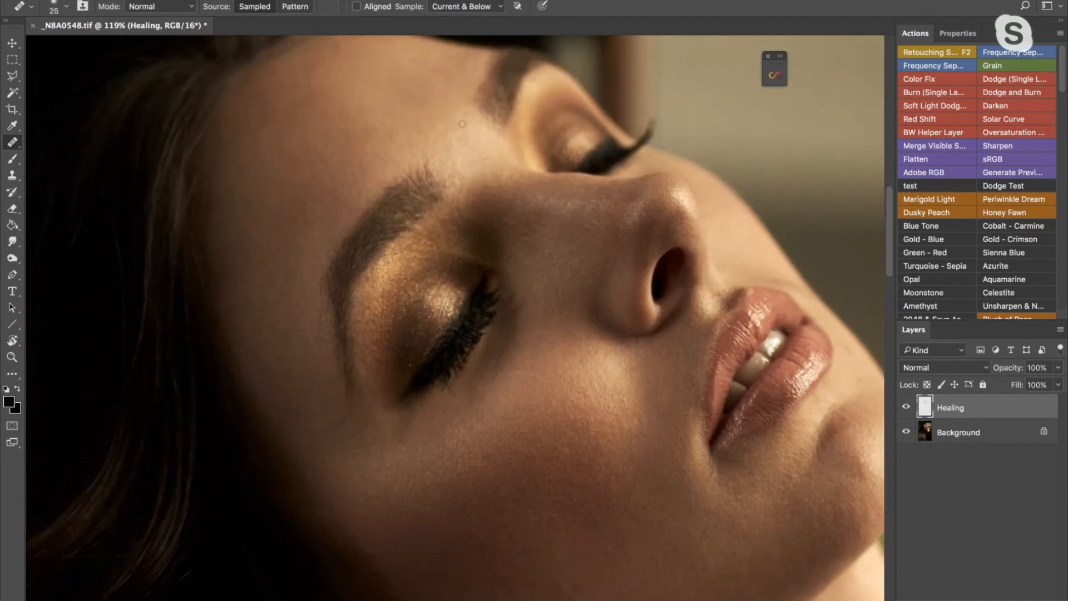
key(space)
drag(426, 134, 543, 101)
key(])
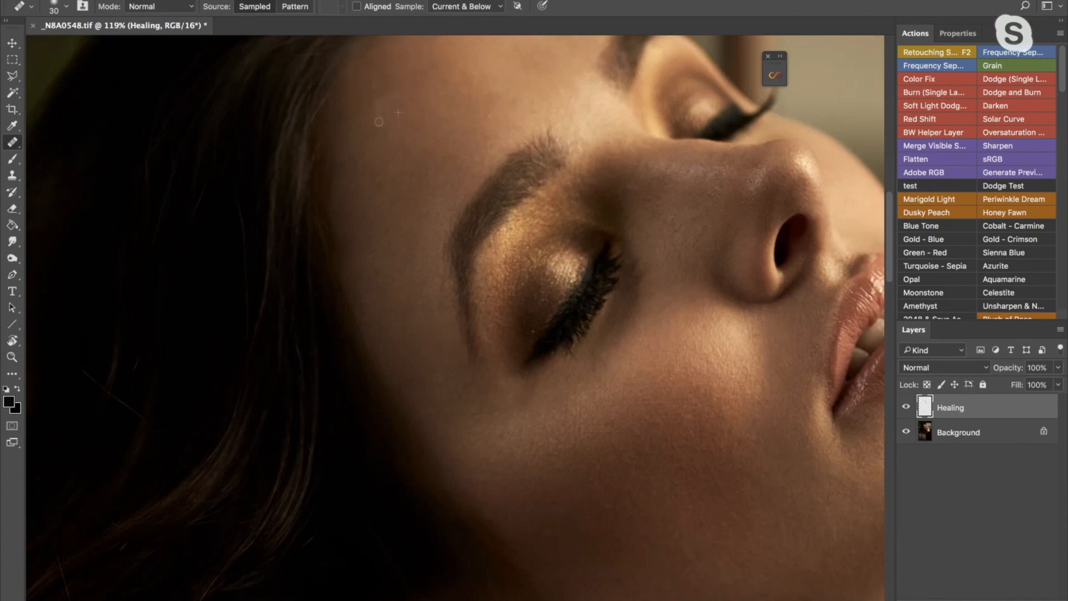
key(space)
mouse_move(426, 121)
mouse_down()
mouse_move(405, 140)
mouse_move(365, 122)
mouse_up()
- Rotate the canvas view slightly and heal the dark spot on the cheek with a 30 px Healing Brush
key([)
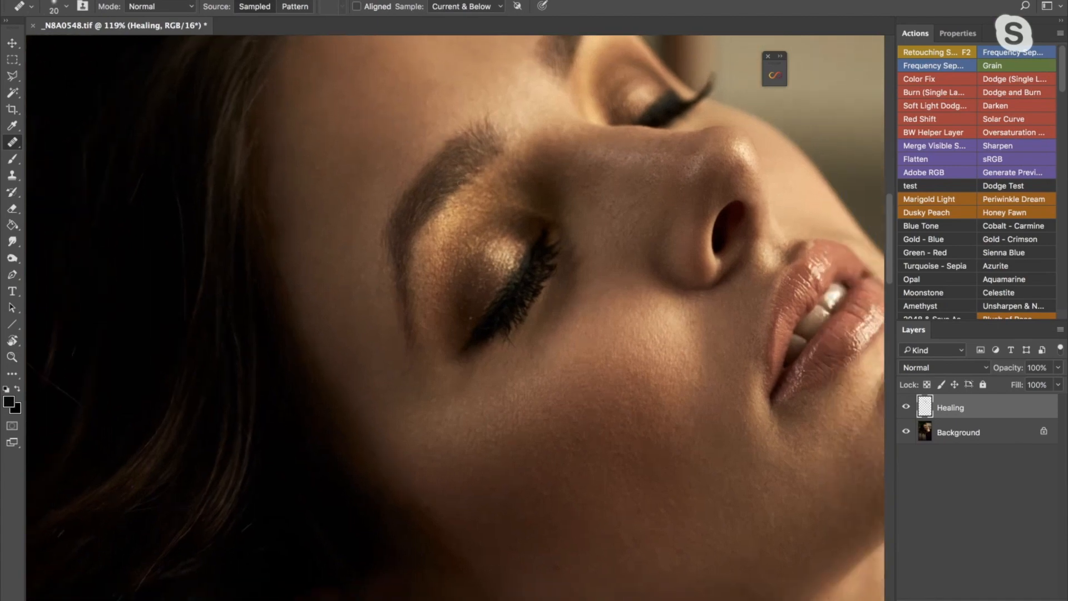
key(space)
drag(620, 186, 567, 210)
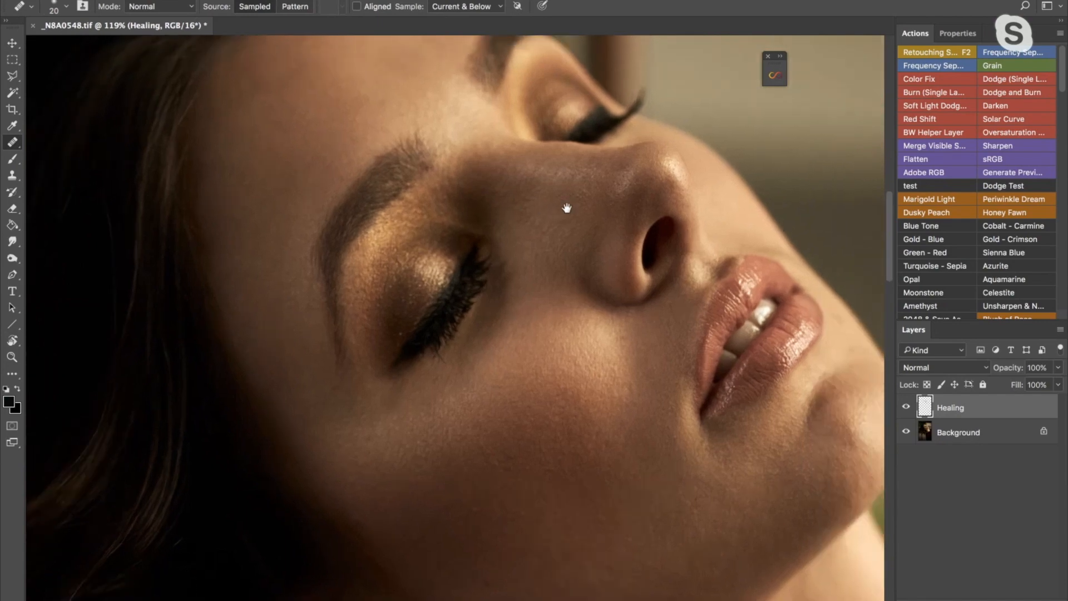
key([)
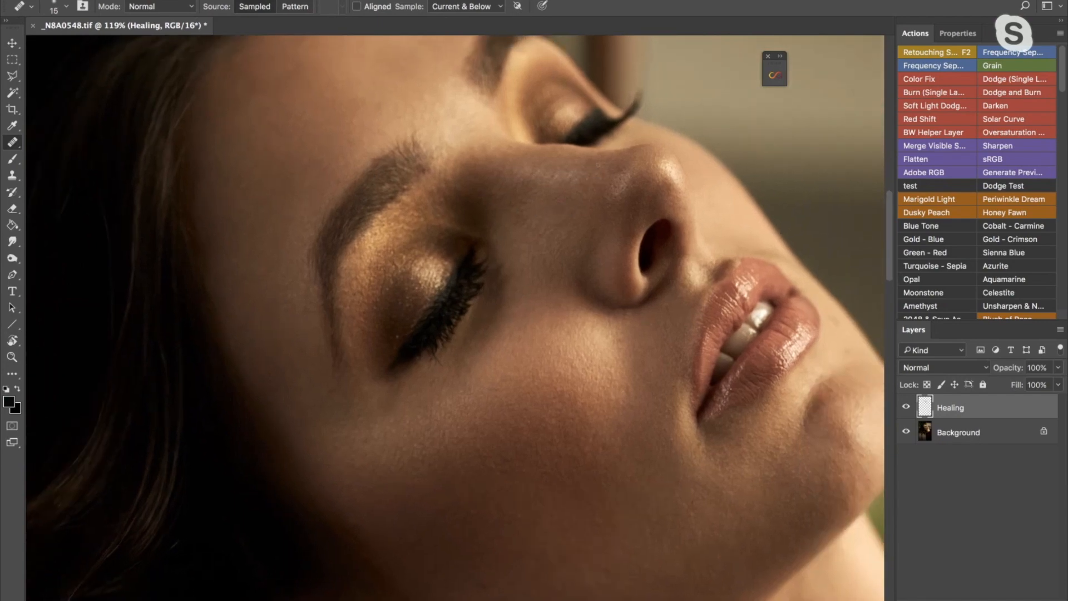
key(r)
drag(569, 169, 577, 177)
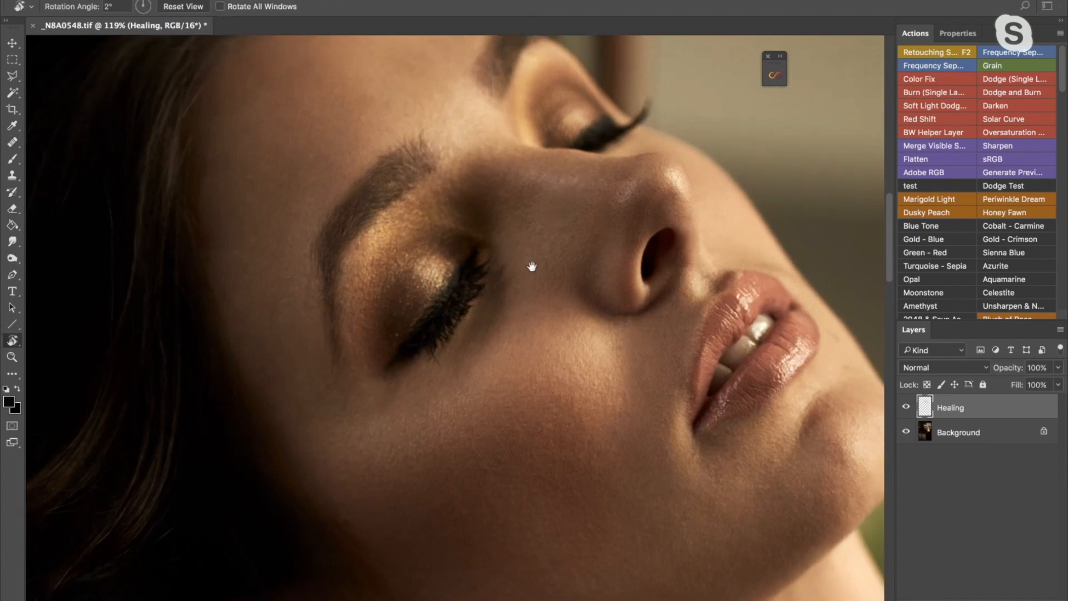
key(space)
drag(531, 266, 459, 117)
key(j)
scroll(525, 278, down, 2)
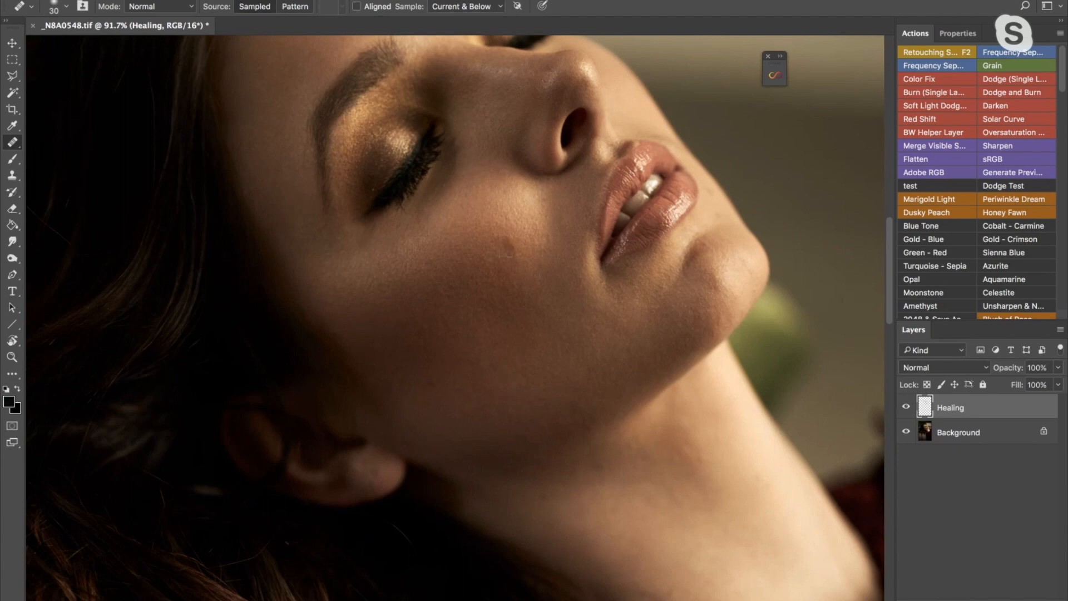
click(509, 247)
- Rotate the canvas view to 4° and heal the marks on the temple beside the near eyebrow at 15 px
key(r)
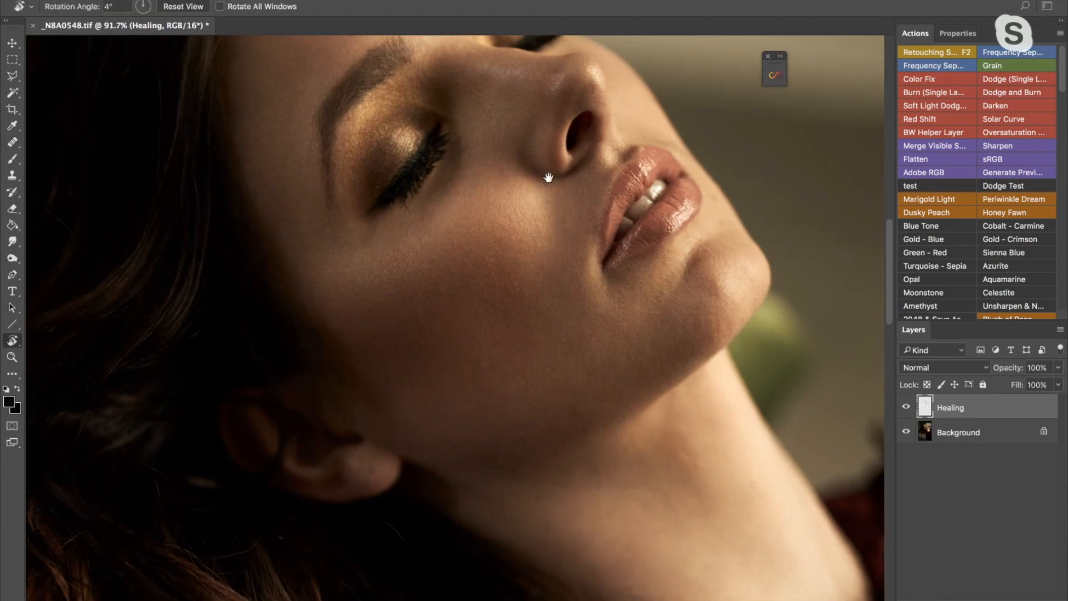
drag(553, 172, 560, 179)
key(z)
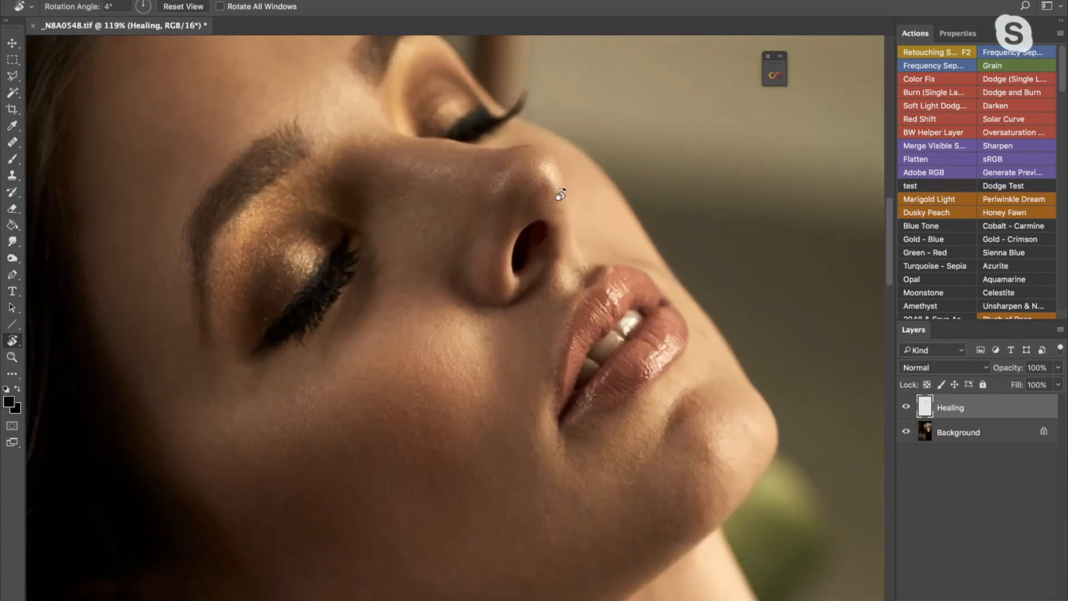
key(j)
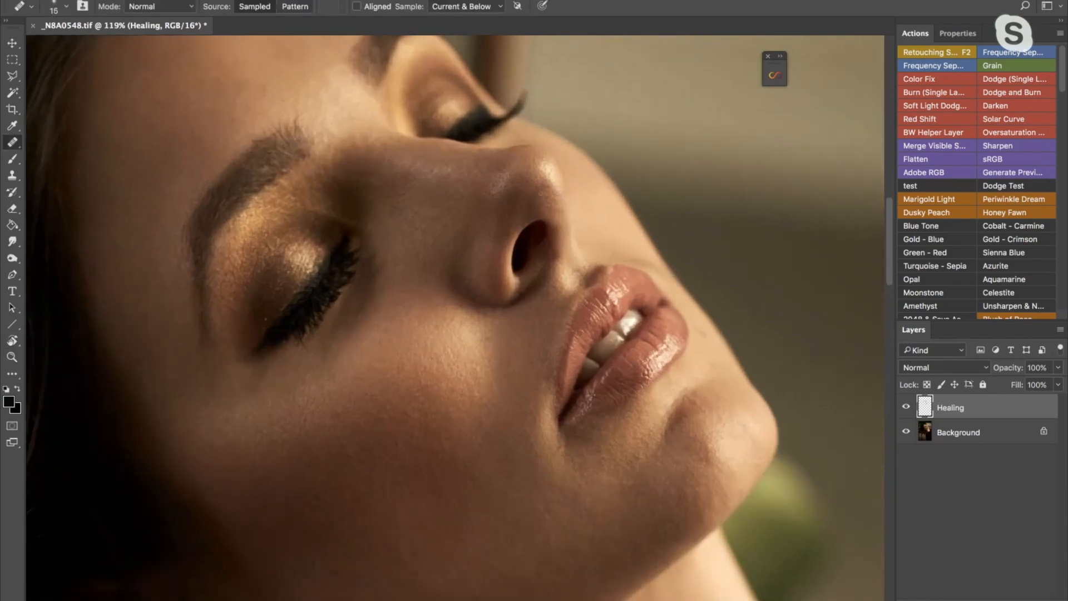
key(z)
drag(550, 209, 525, 245)
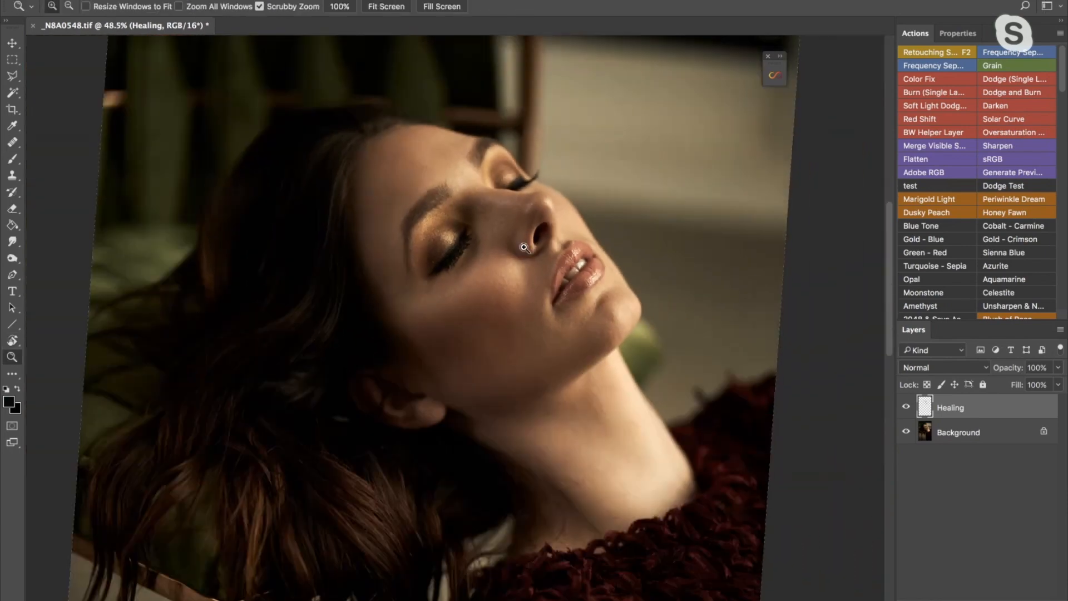
key(j)
key(z)
drag(436, 198, 469, 210)
key(j)
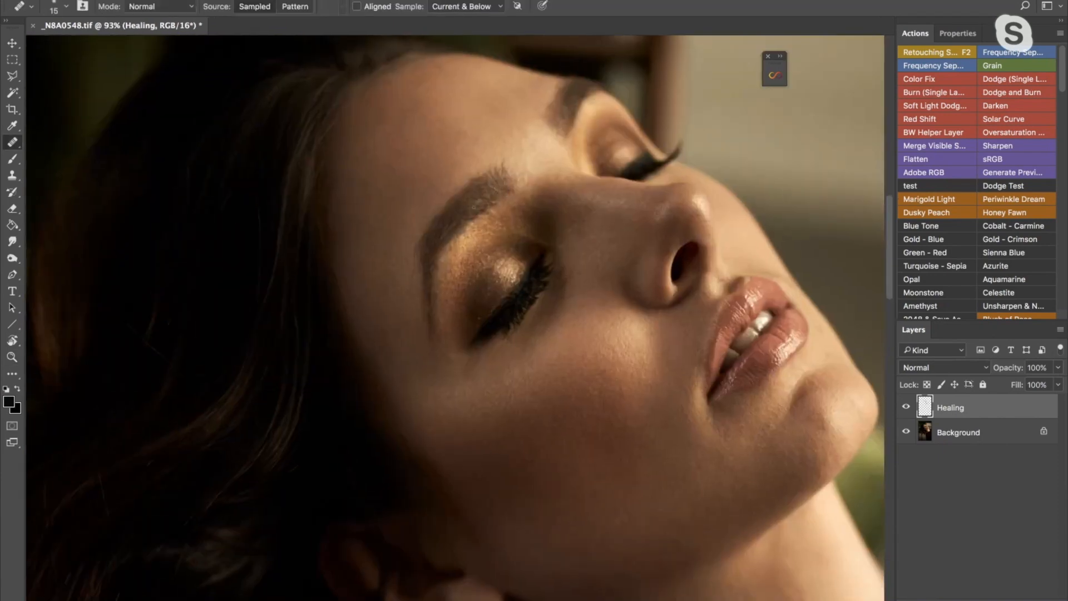
alt+click(383, 281)
drag(391, 287, 392, 284)
- Heal the small blemish beside the cheek's highlight with the 15 px Healing Brush
key(r)
mouse_move(603, 255)
mouse_down()
mouse_move(551, 243)
mouse_move(543, 229)
mouse_up()
key(j)
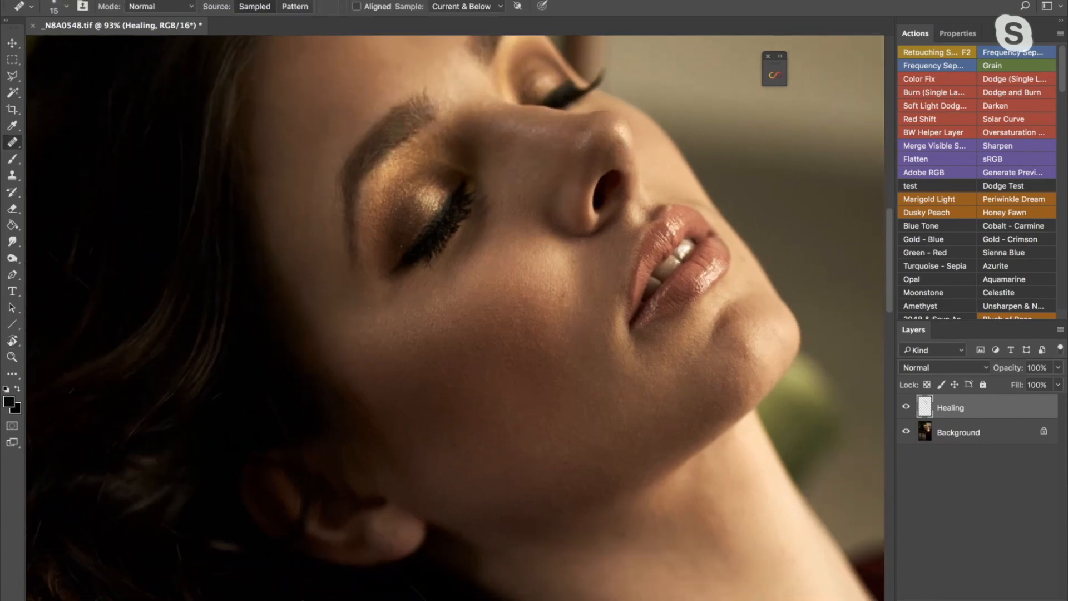
click(577, 273)
- Reduce the Healing Brush to 10 px and heal the small spots between the lower lip and the chin's far edge
drag(712, 321, 568, 283)
key([)
alt+click(598, 268)
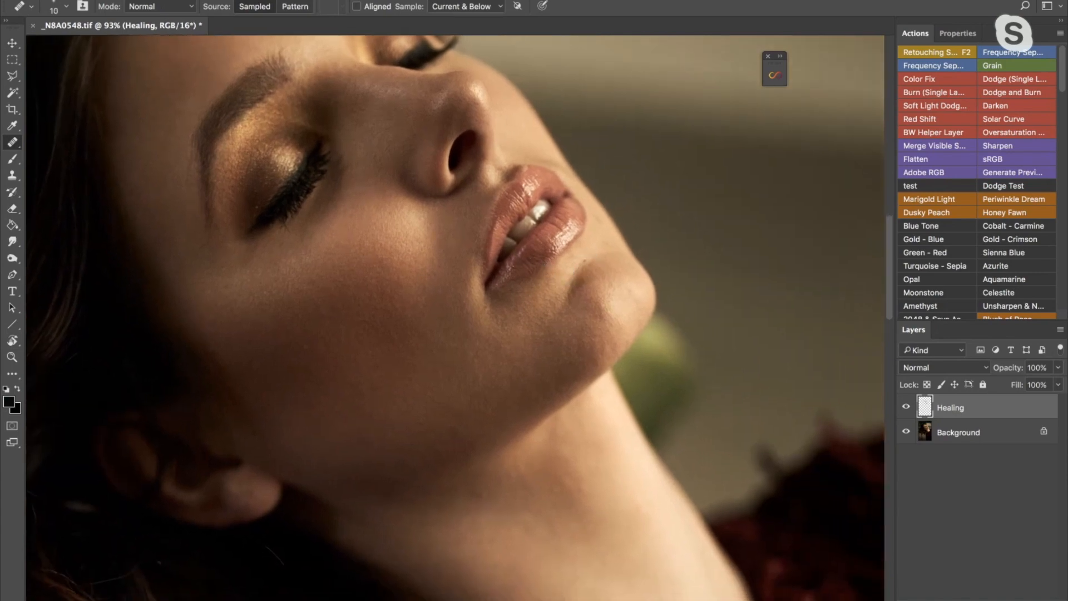
alt+click(597, 247)
click(600, 242)
alt+click(599, 240)
click(599, 230)
alt+click(601, 236)
click(598, 222)
- Heal the small mark between the nostril and the upper lip with the 10 px Healing Brush
drag(537, 157, 546, 195)
alt+click(534, 191)
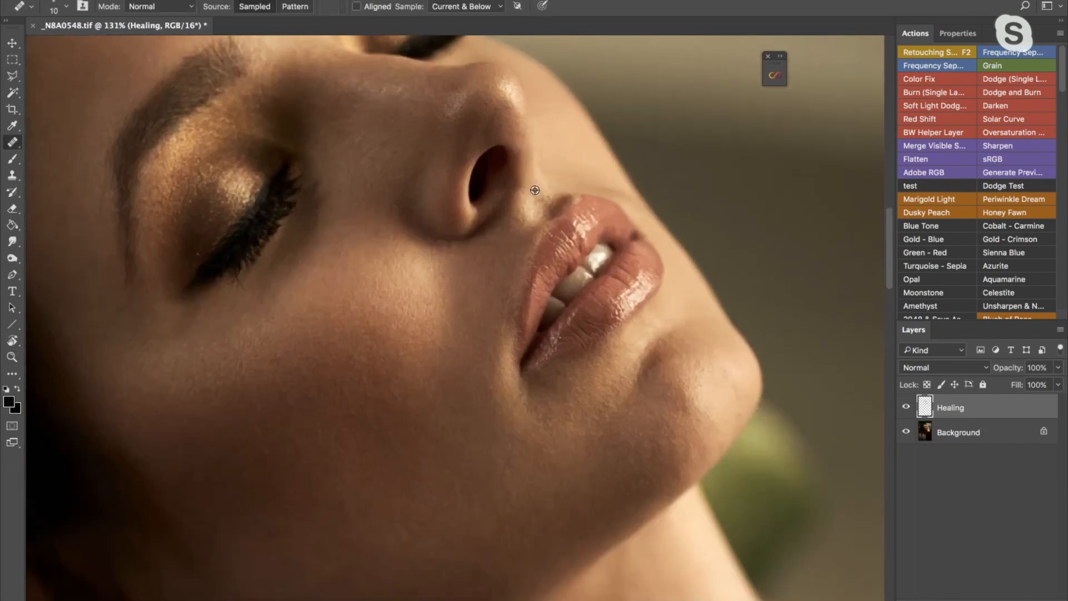
click(538, 199)
- Heal the marks along the lower cheek and jawline with a 20 px Healing Brush
drag(492, 193, 526, 239)
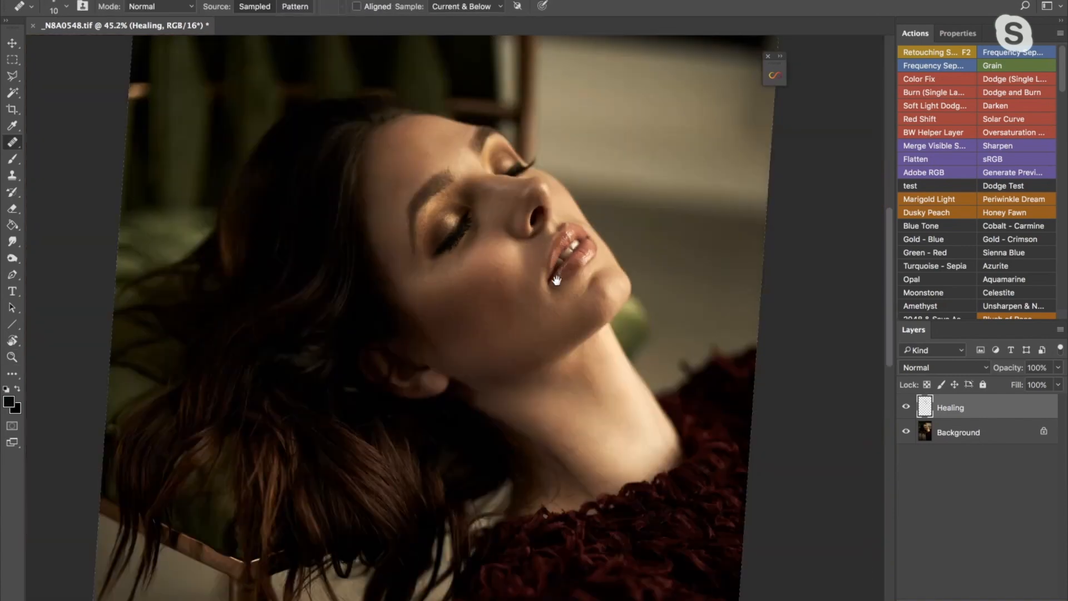
drag(566, 292, 525, 244)
drag(539, 337, 562, 337)
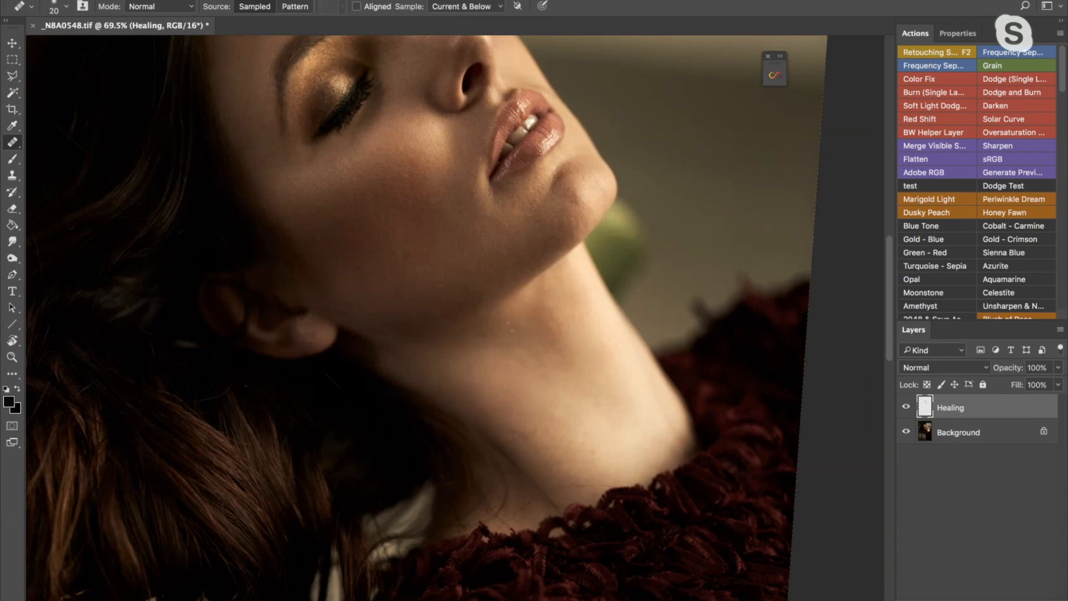
alt+click(469, 287)
alt+click(462, 287)
drag(455, 294, 446, 302)
alt+click(412, 281)
alt+click(401, 274)
click(394, 287)
alt+click(391, 273)
drag(378, 266, 383, 268)
- Examine the cheek's skin texture at extreme magnification, up to 1160%, with the Healing Brush reduced to 2 px
drag(419, 192, 565, 217)
key(z)
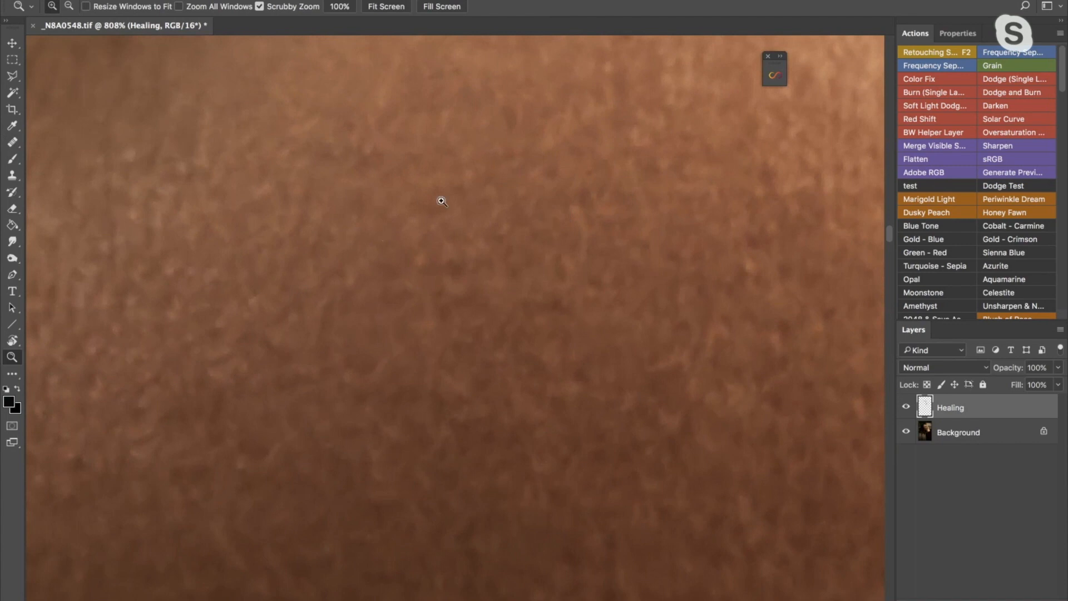
alt+click(566, 256)
key(j)
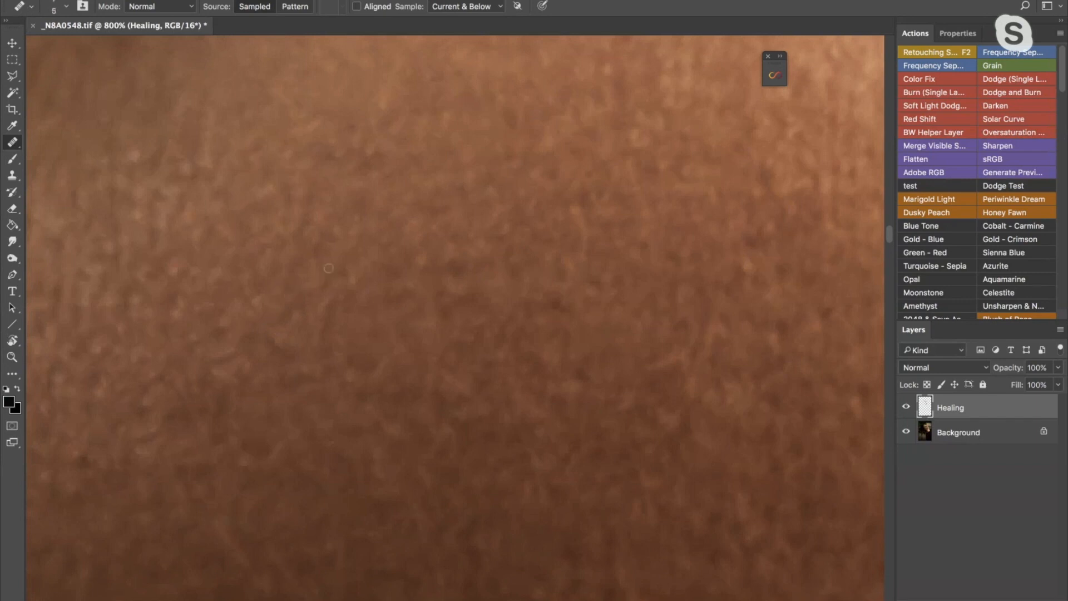
drag(270, 290, 416, 269)
key(bracketleft)
key(bracketleft)
key(bracketleft)
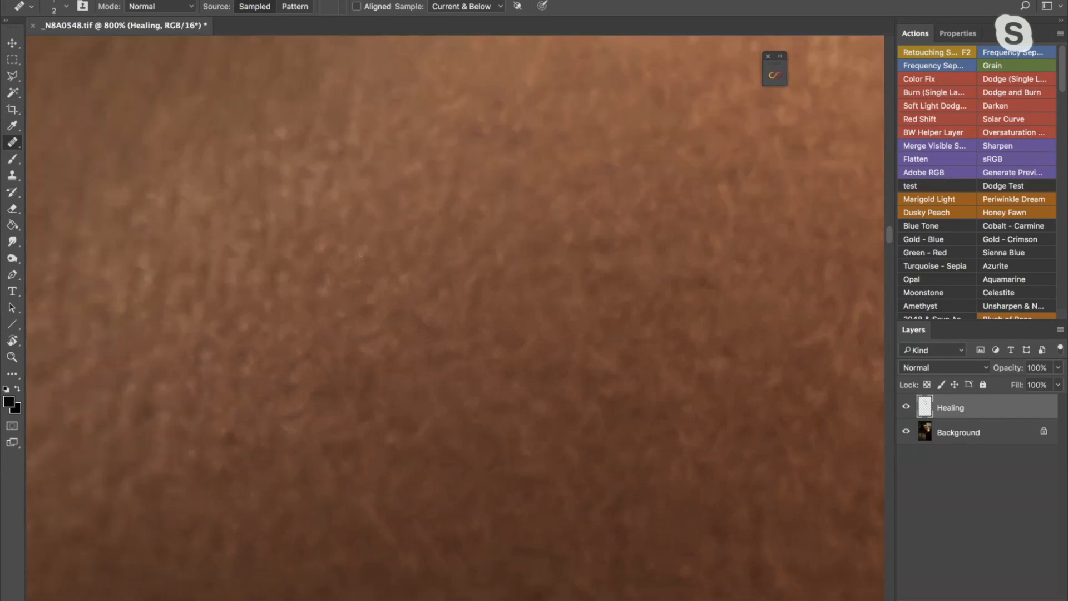
drag(327, 289, 356, 289)
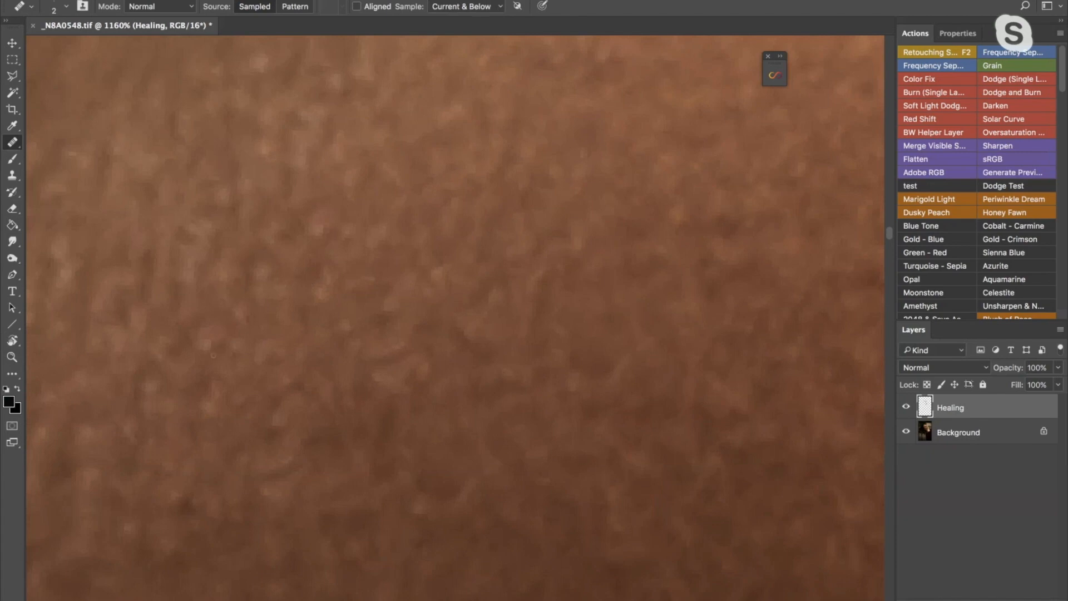
key(z)
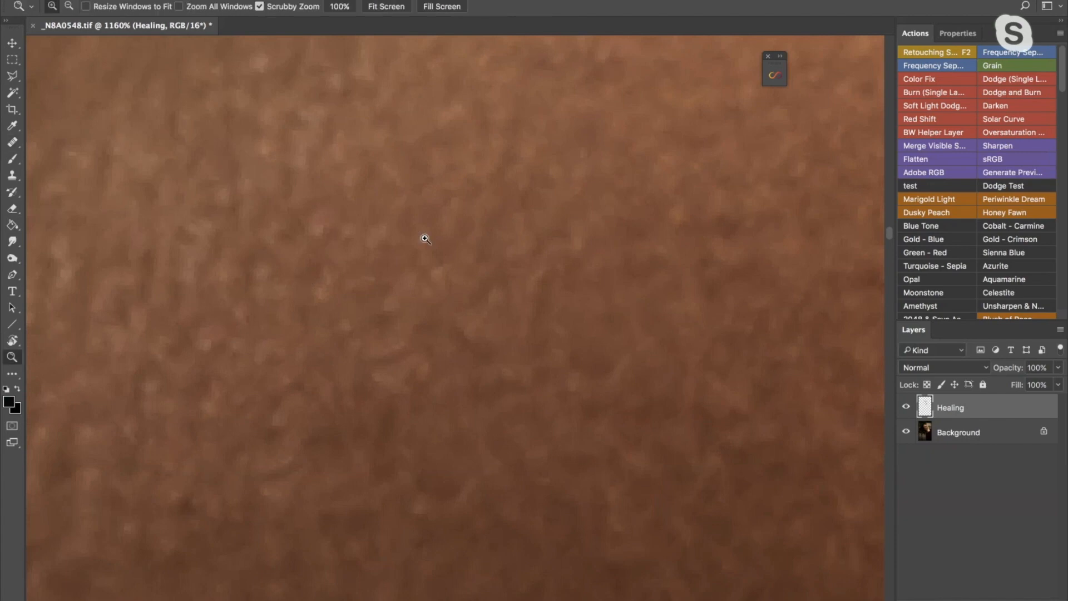
drag(425, 262, 345, 317)
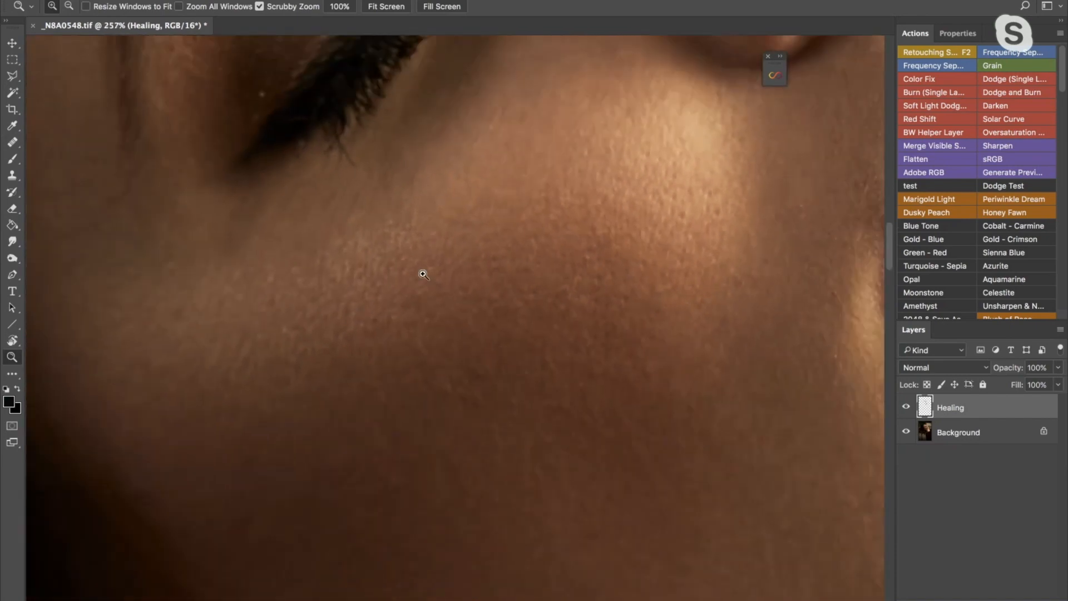
- Heal the small mark on the shaded lower cheek with a 10 px Healing Brush at 110% magnification
key(z)
drag(482, 273, 447, 299)
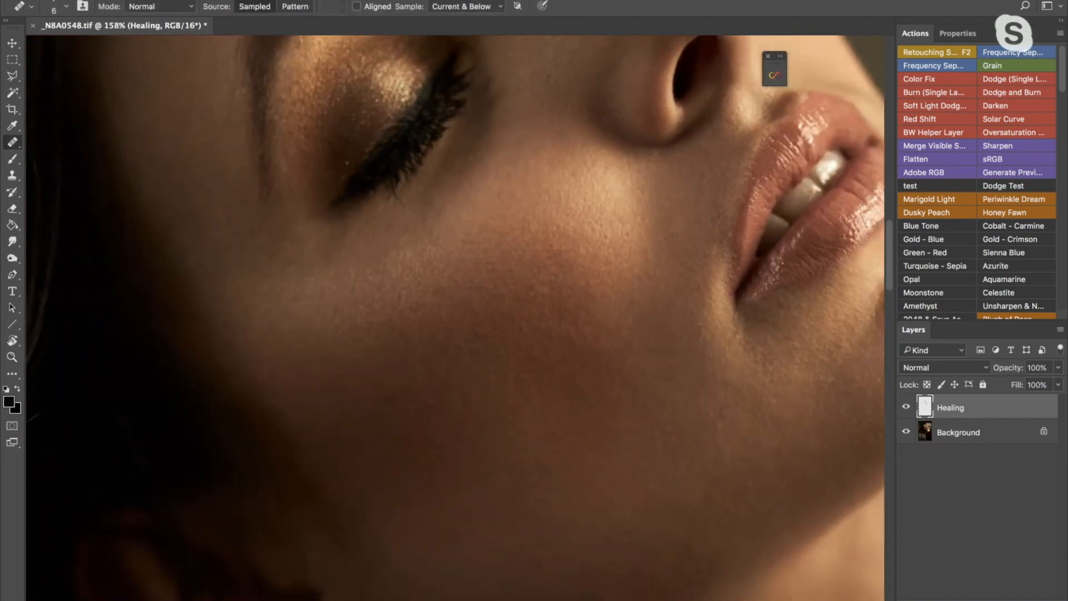
key(z)
drag(489, 278, 461, 301)
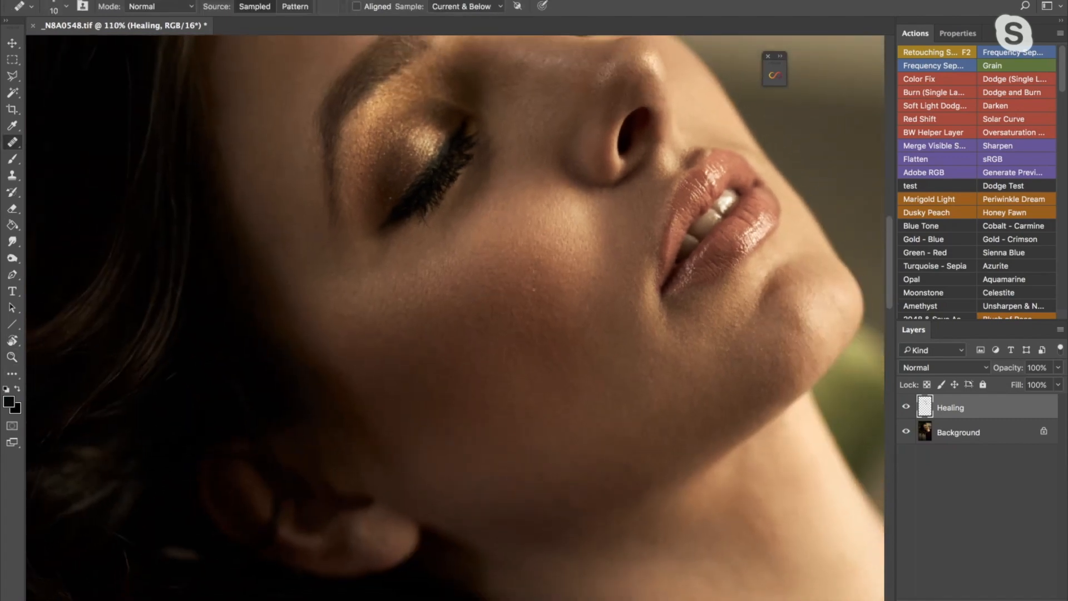
alt+click(455, 355)
click(451, 364)
- Examine the cheek texture below the near eye at several magnifications with the Healing Brush set to 20 px
drag(443, 284, 501, 263)
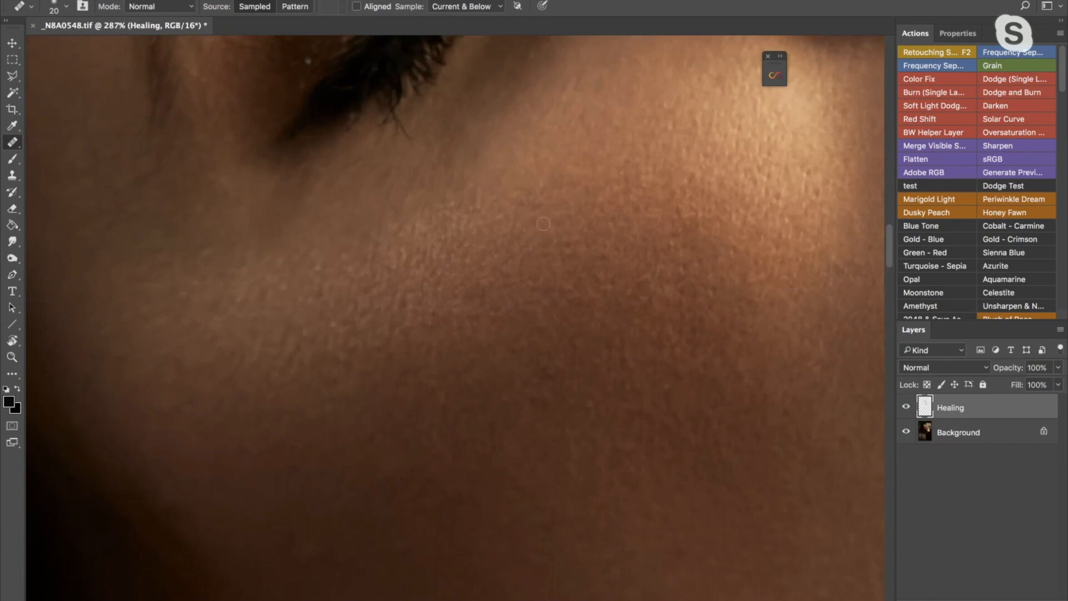
drag(511, 255, 406, 300)
mouse_move(582, 223)
mouse_down()
mouse_move(479, 310)
mouse_move(560, 278)
mouse_move(463, 299)
mouse_move(489, 274)
mouse_up()
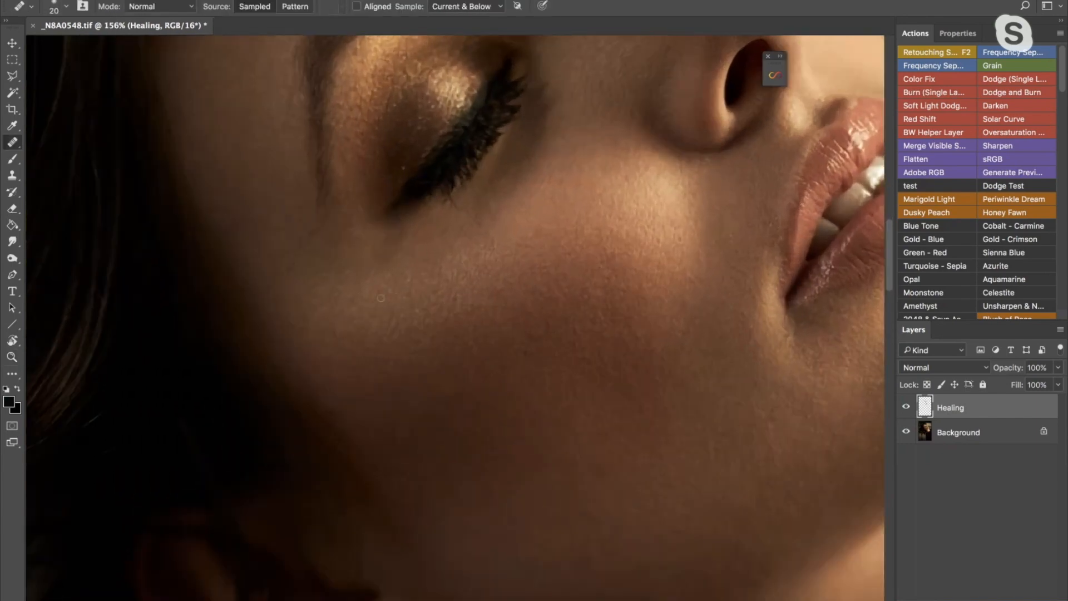
drag(415, 303, 445, 299)
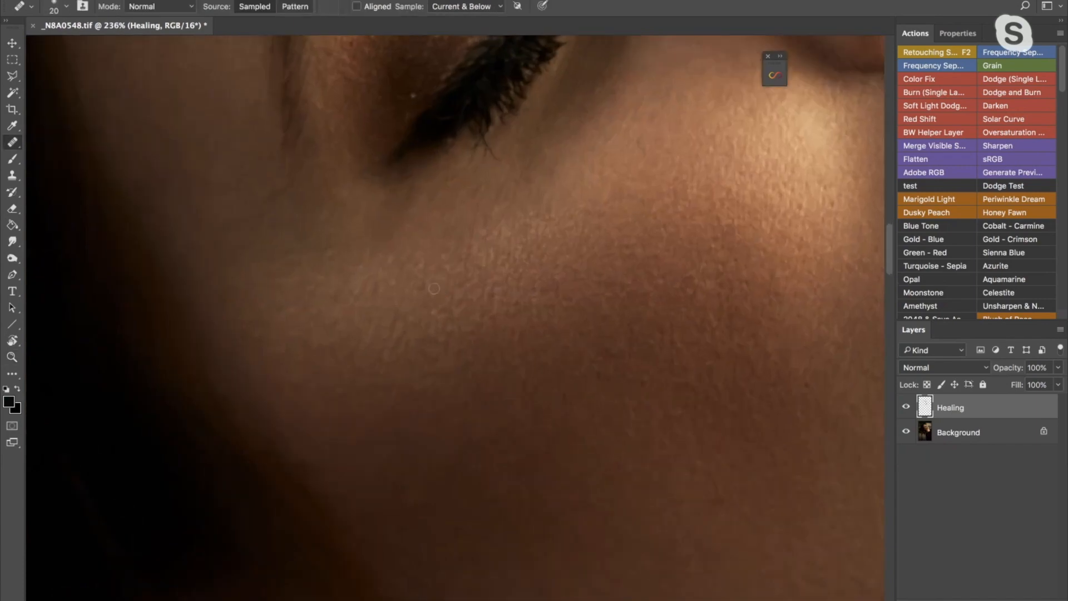
- Examine the healed skin on the cheek, lips, chin and neck close up and in the full portrait
key(z)
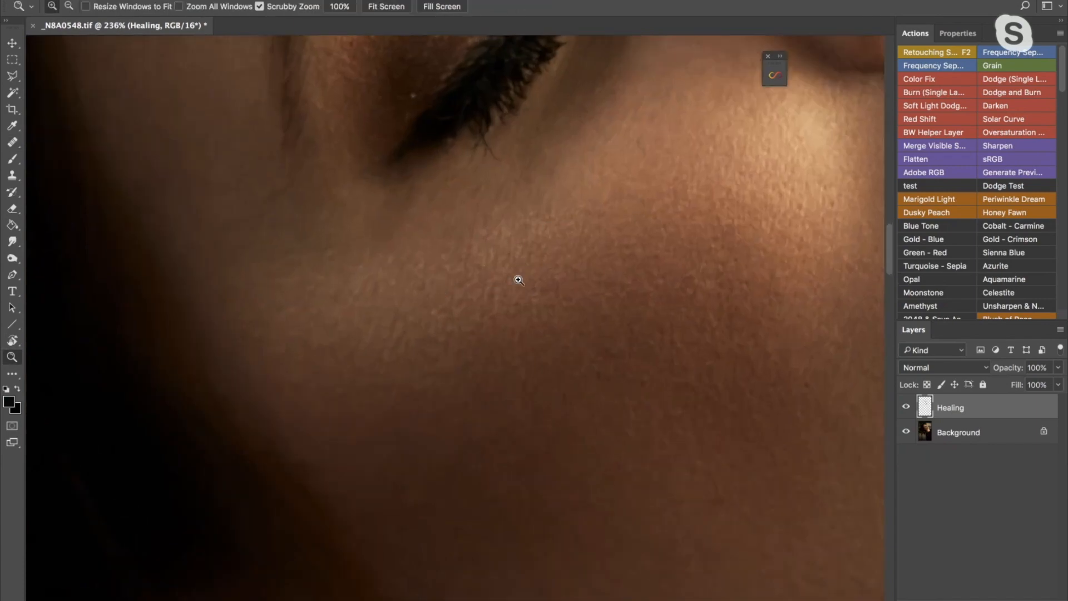
mouse_move(518, 279)
mouse_down()
mouse_move(482, 296)
mouse_move(496, 293)
mouse_up()
mouse_move(644, 262)
mouse_down()
mouse_move(581, 272)
mouse_move(561, 253)
mouse_up()
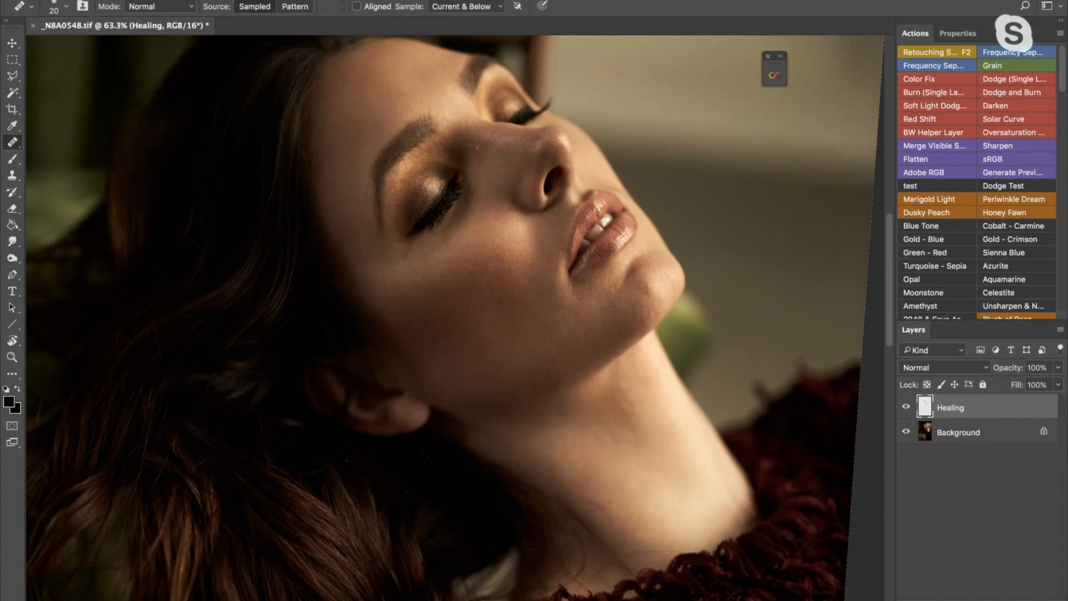
drag(574, 253, 528, 202)
drag(540, 256, 595, 256)
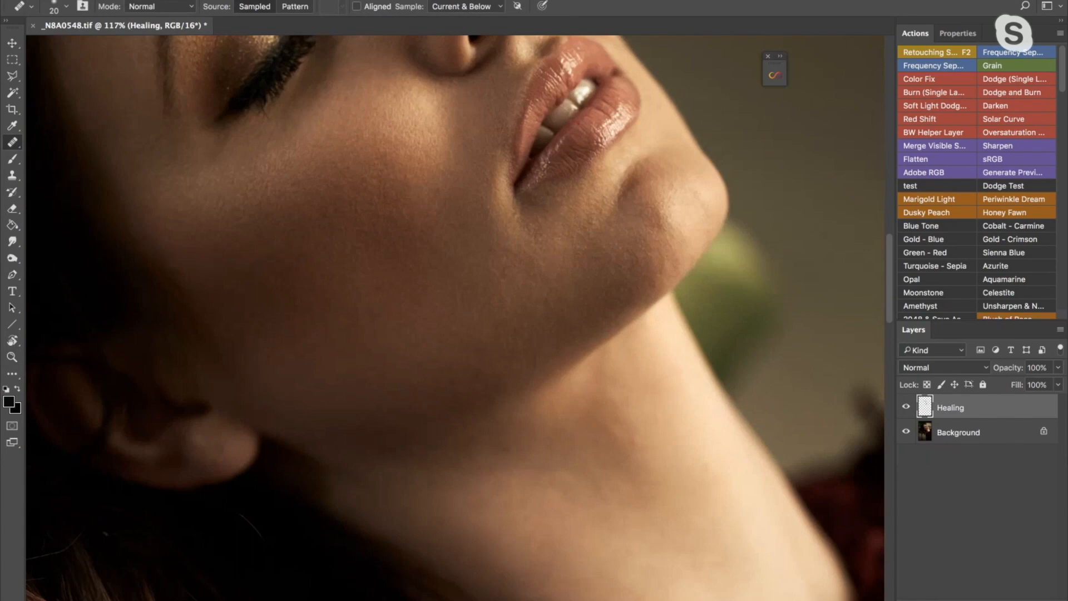
click(596, 206)
click(620, 257)
mouse_move(501, 251)
mouse_down()
mouse_move(496, 223)
mouse_move(535, 234)
mouse_up()
scroll(535, 234, down, 5)
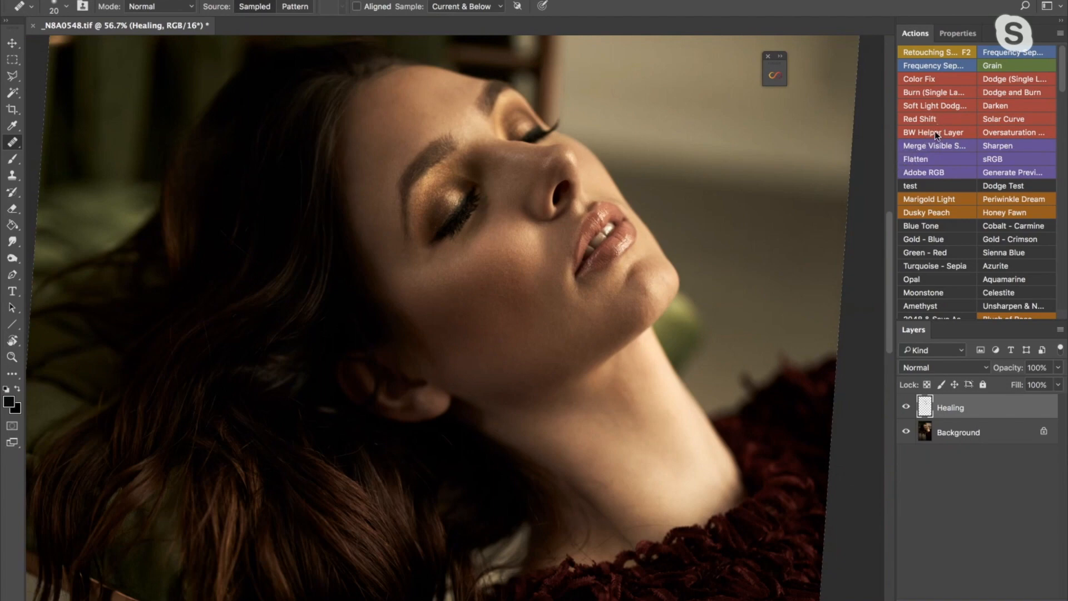
- Run the Dodge and Burn action and inspect the curves of its Dodge and Burn adjustment layers
click(999, 92)
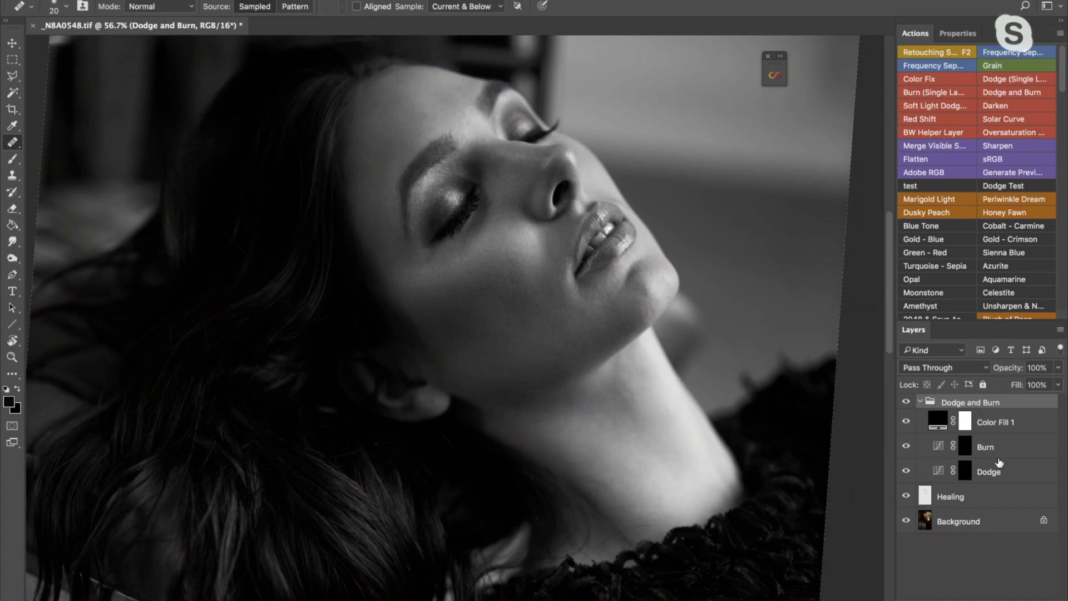
click(992, 472)
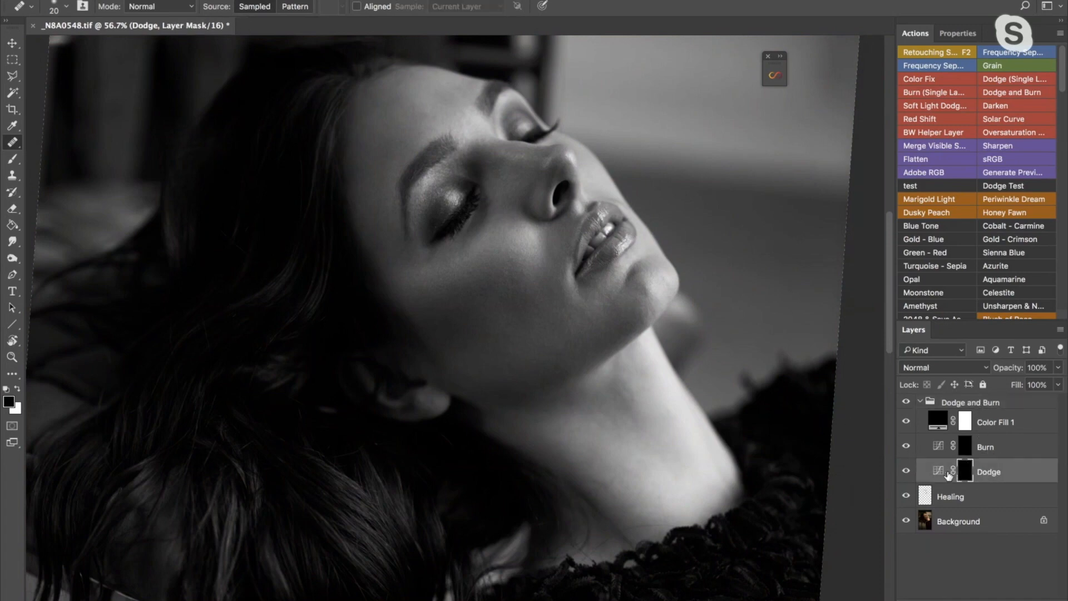
click(938, 472)
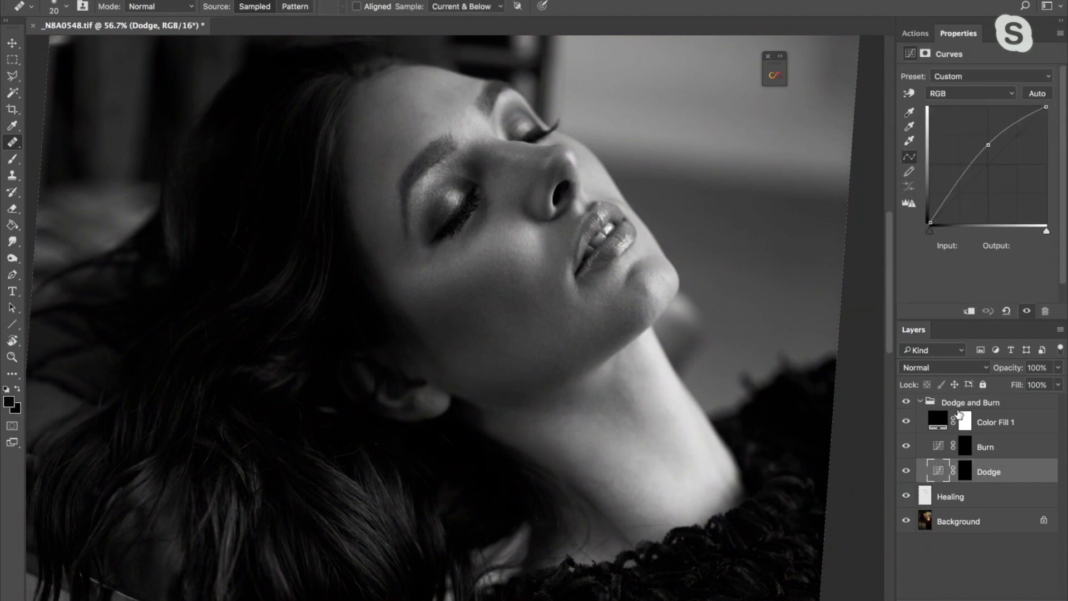
drag(958, 33, 688, 164)
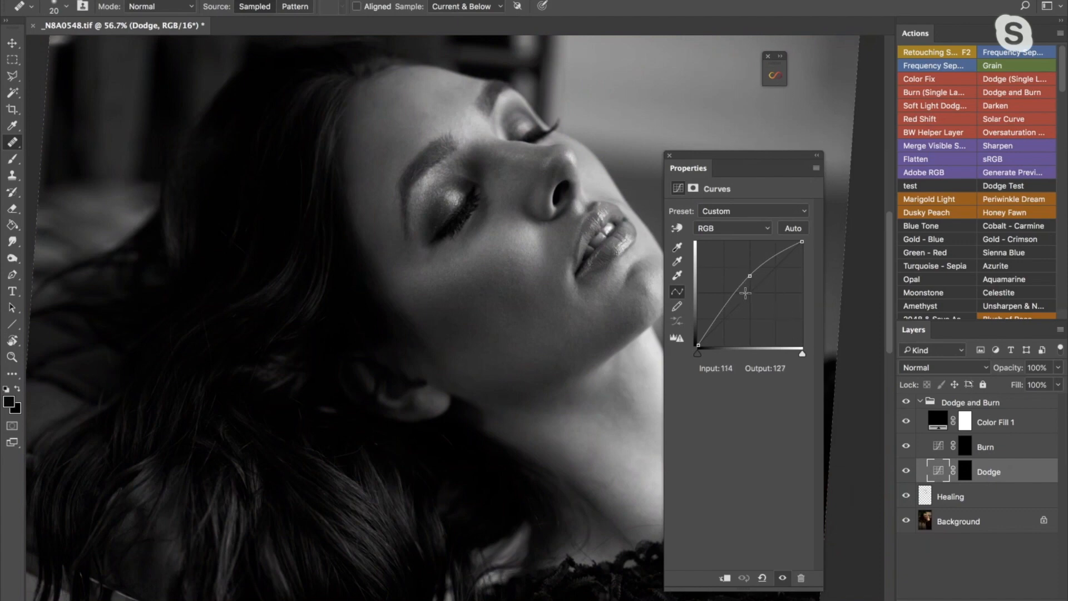
click(946, 444)
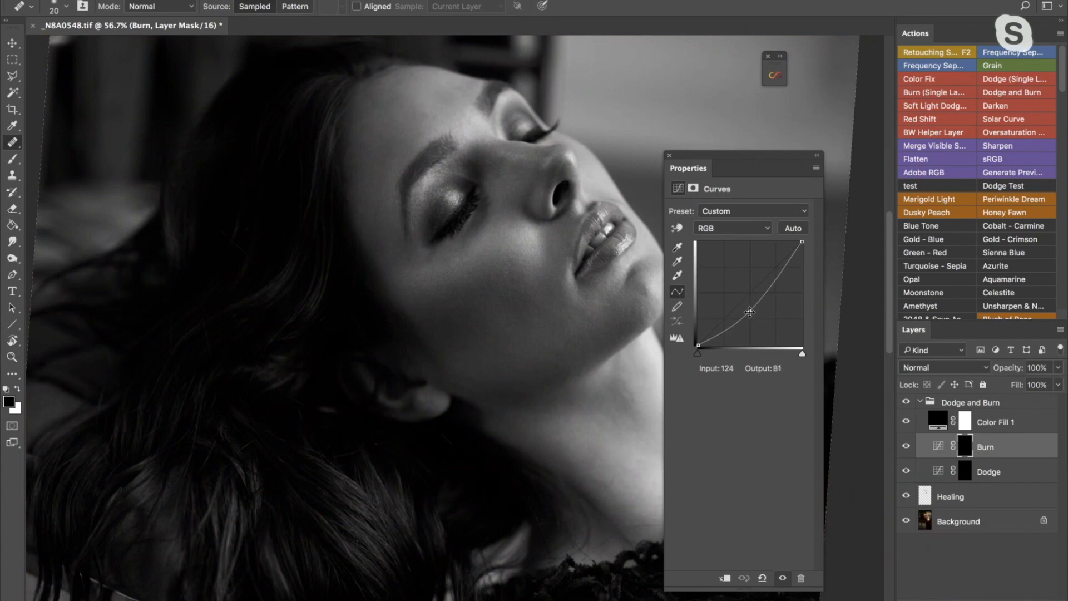
click(965, 472)
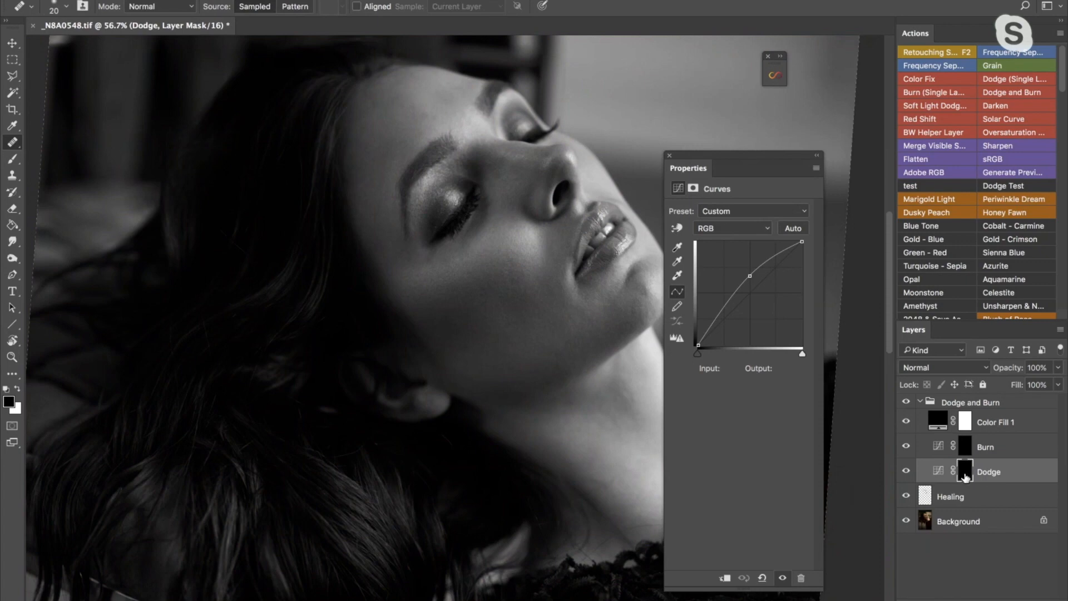
drag(690, 167, 938, 34)
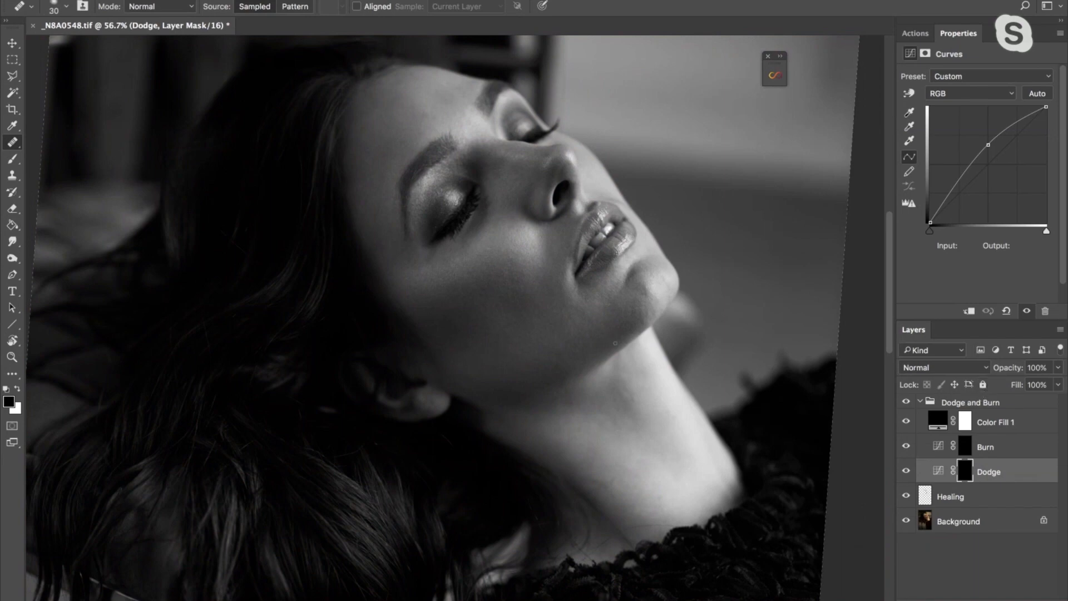
- Target the Dodge layer's mask and set up the soft Brush with 100% opacity and 1% flow
click(965, 472)
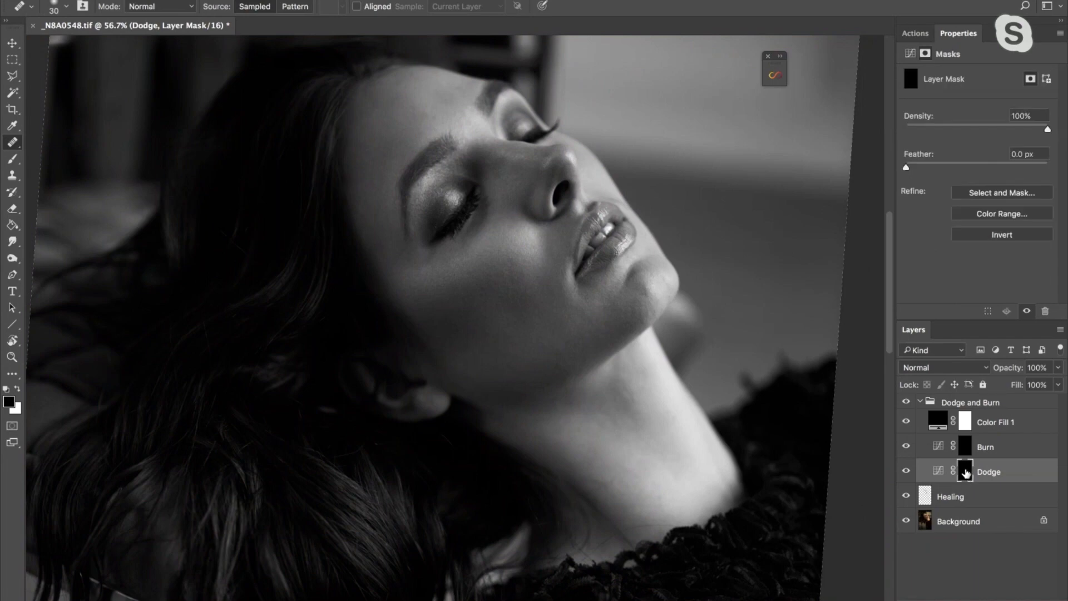
click(14, 161)
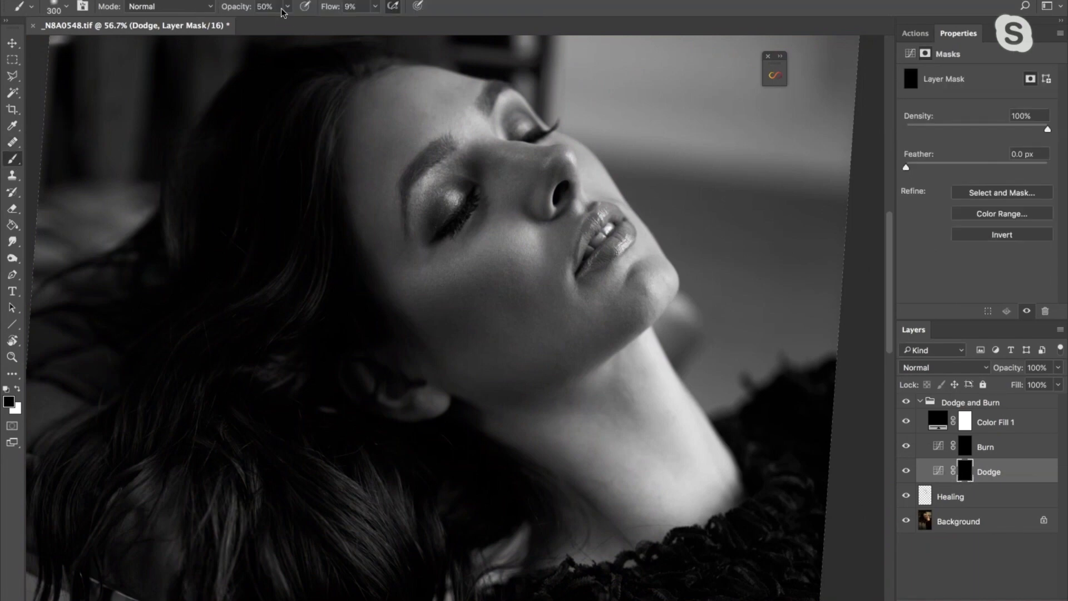
click(65, 8)
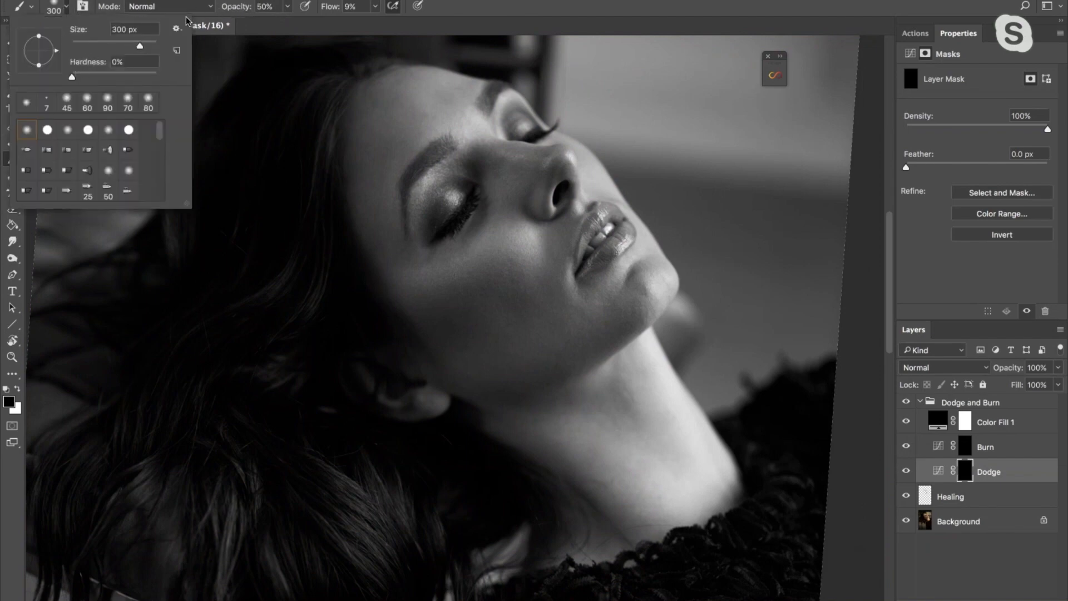
click(236, 8)
mouse_move(236, 9)
mouse_down()
mouse_move(293, 12)
mouse_move(255, 21)
mouse_up()
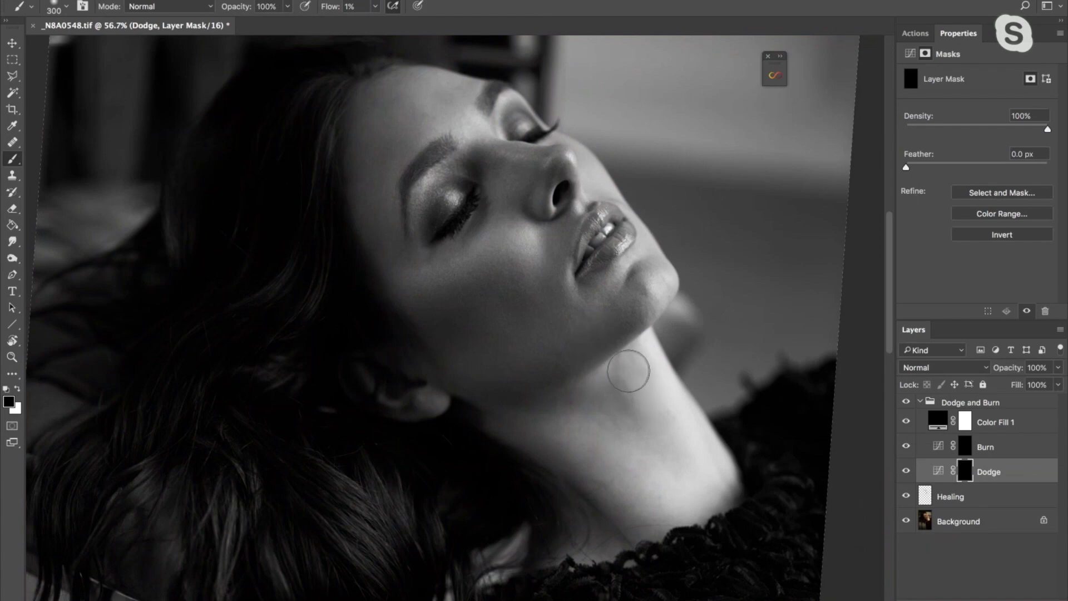
- Set the foreground color to pure white for painting with the Brush on the Dodge mask
click(18, 388)
click(9, 401)
click(78, 161)
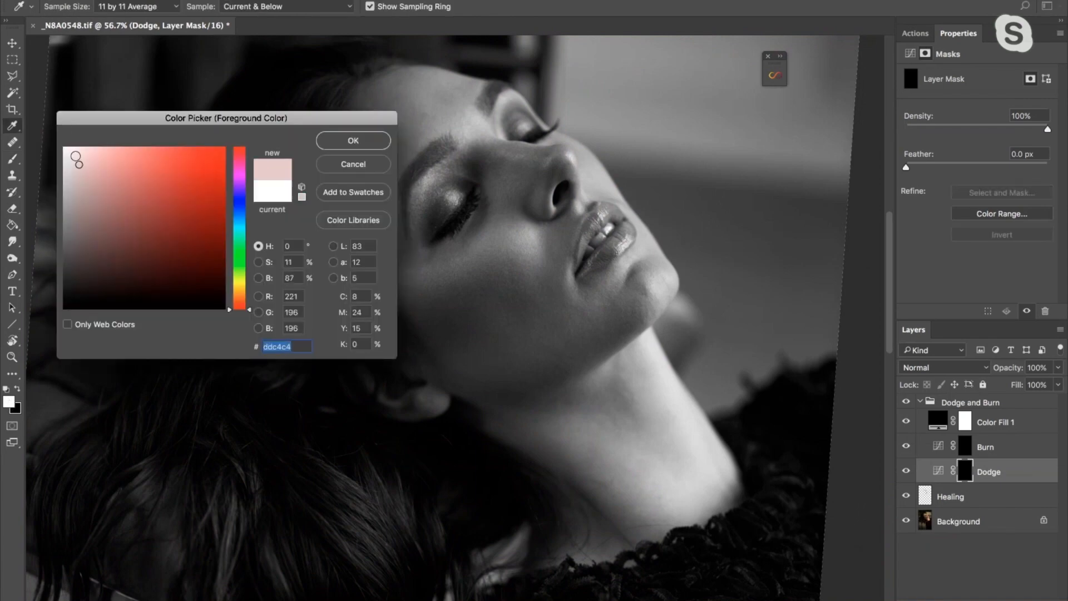
drag(78, 161, 39, 119)
click(356, 142)
key(b)
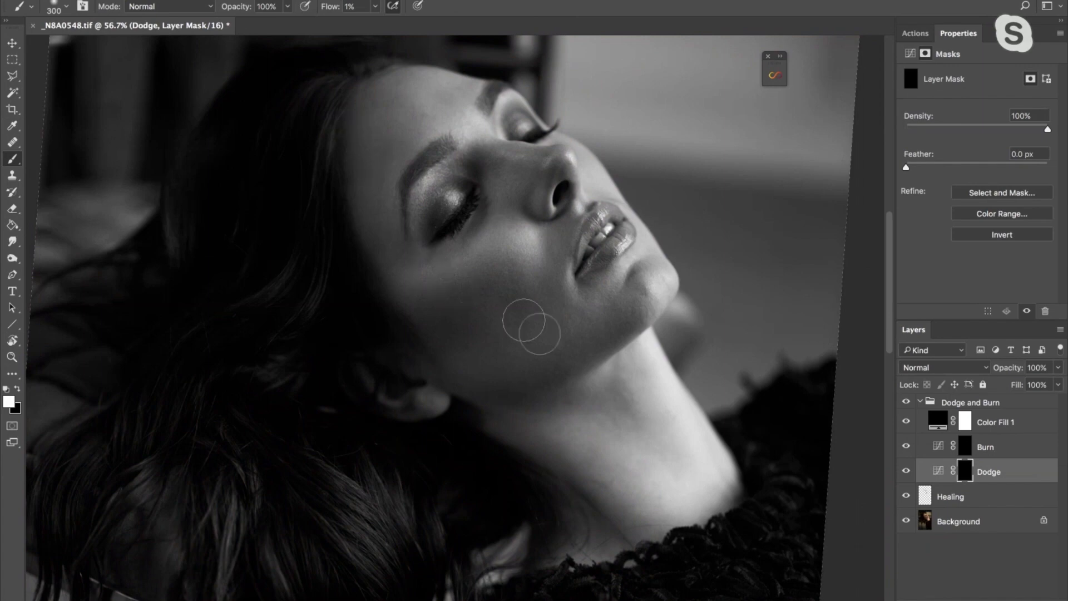
- Try small brush sizes over the face, starting from 30 px, and settle on 50 px for the Dodge mask
key(bracketleft)
key(bracketleft)
key(bracketleft)
key(bracketleft)
key(bracketleft)
key(bracketleft)
key(bracketleft)
key(bracketleft)
key(bracketleft)
key(bracketleft)
key(bracketleft)
key(bracketleft)
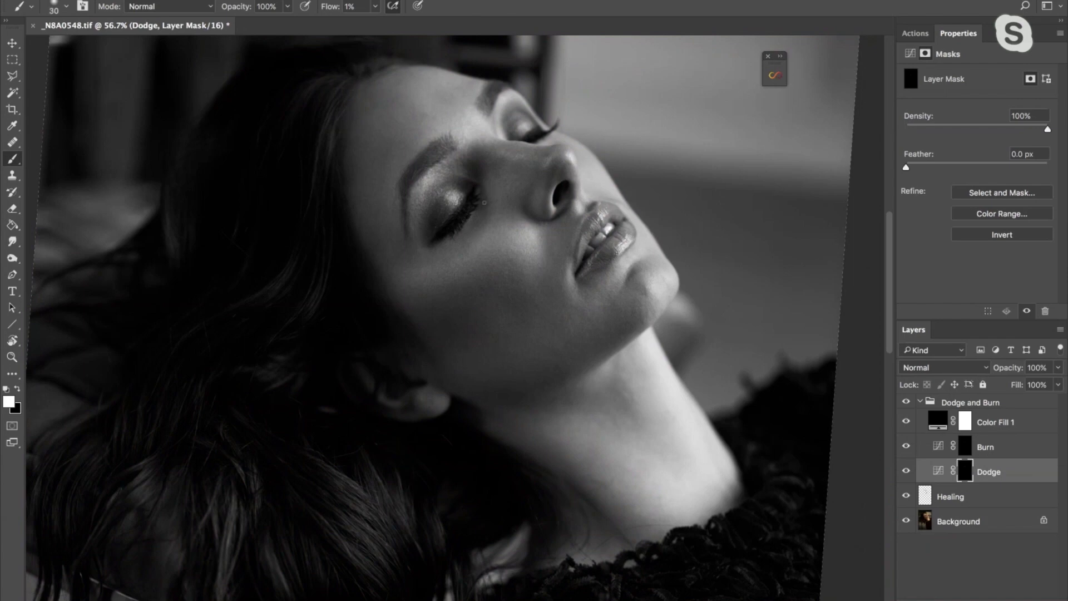
key(bracketright)
key(bracketright)
key(bracketright)
key(bracketright)
key(bracketright)
key(bracketright)
key(bracketright)
key(bracketright)
key(bracketleft)
click(914, 33)
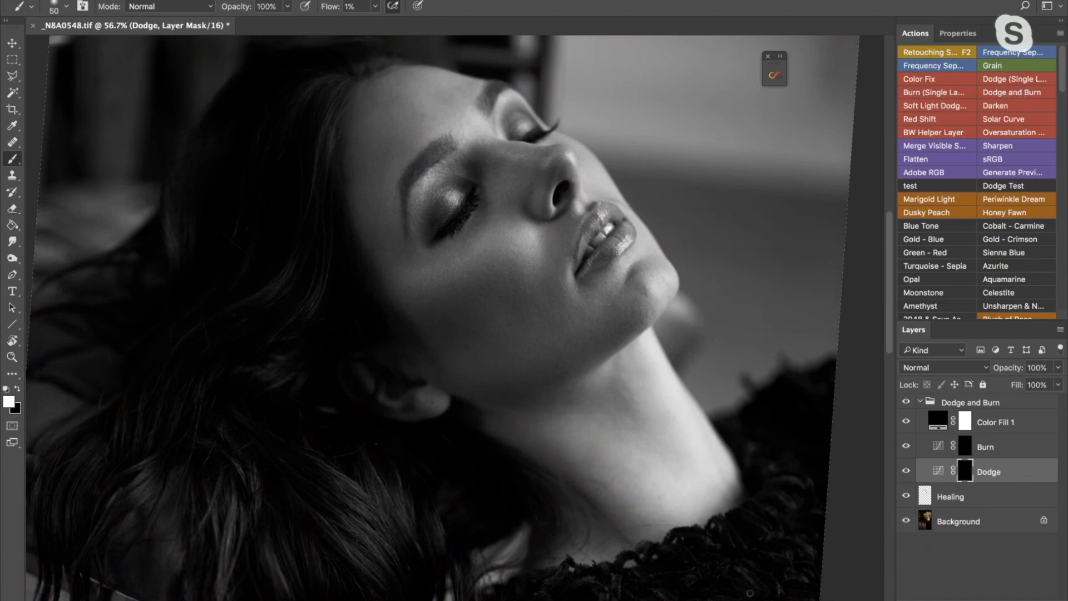
- Try a separate Curves adjustment with input 127 raised to output 160 and an inverted mask, and discard it
click(920, 402)
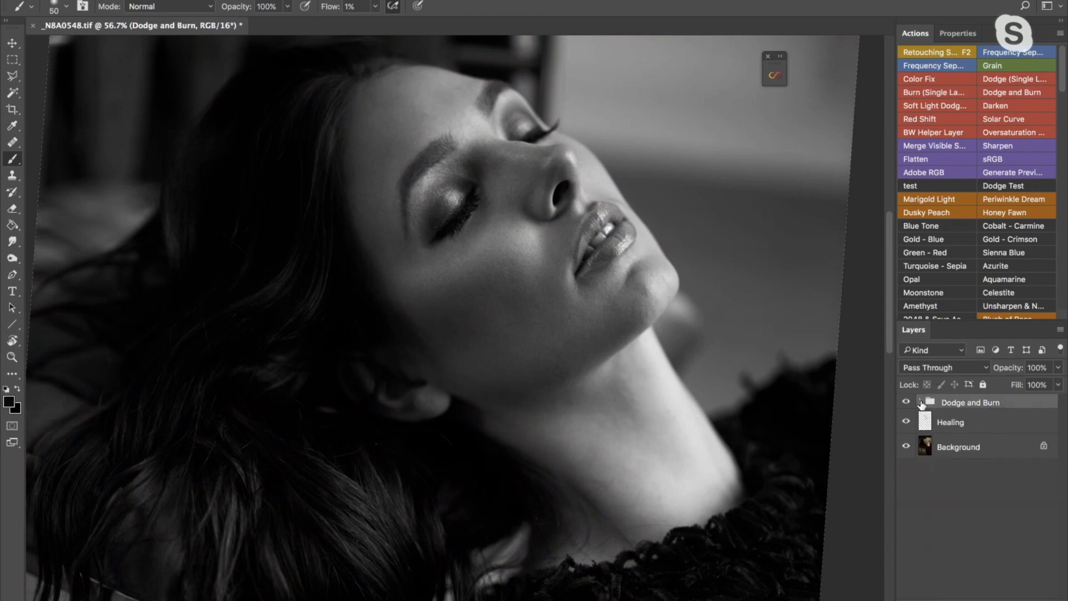
click(979, 600)
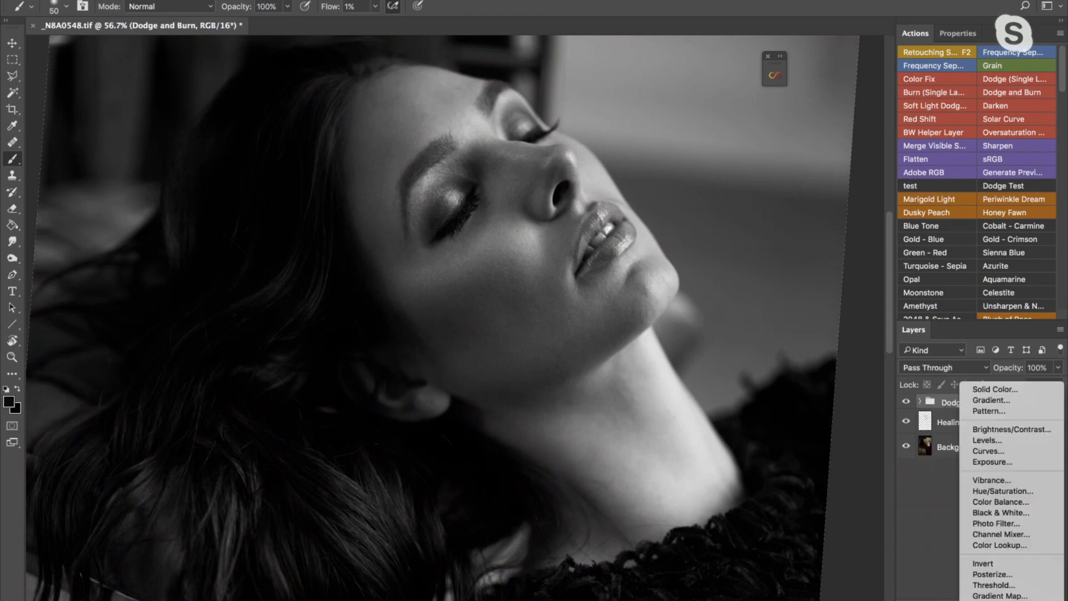
click(984, 452)
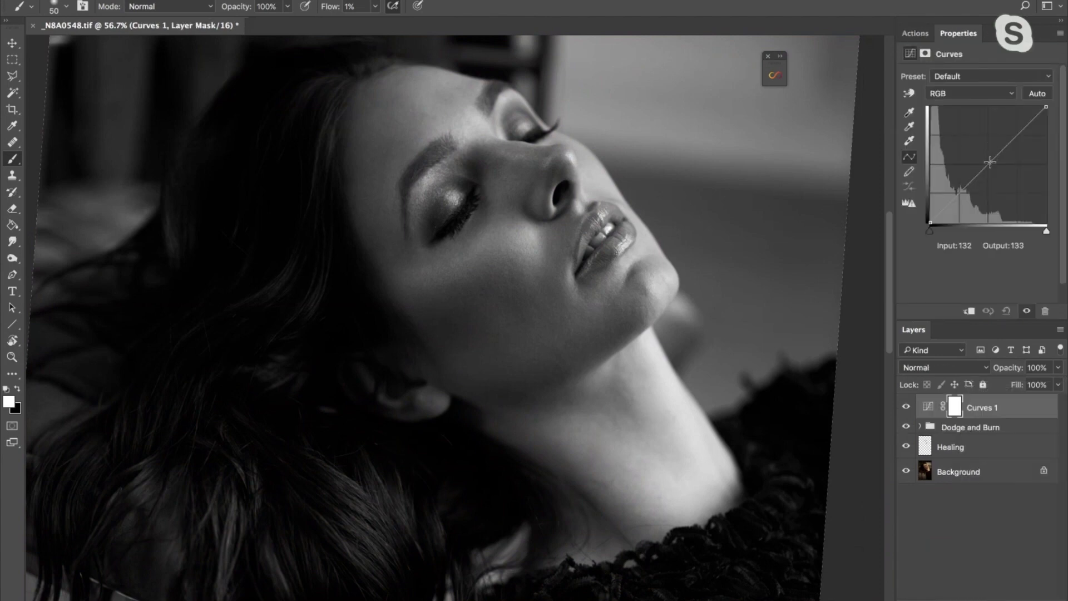
drag(988, 165, 987, 150)
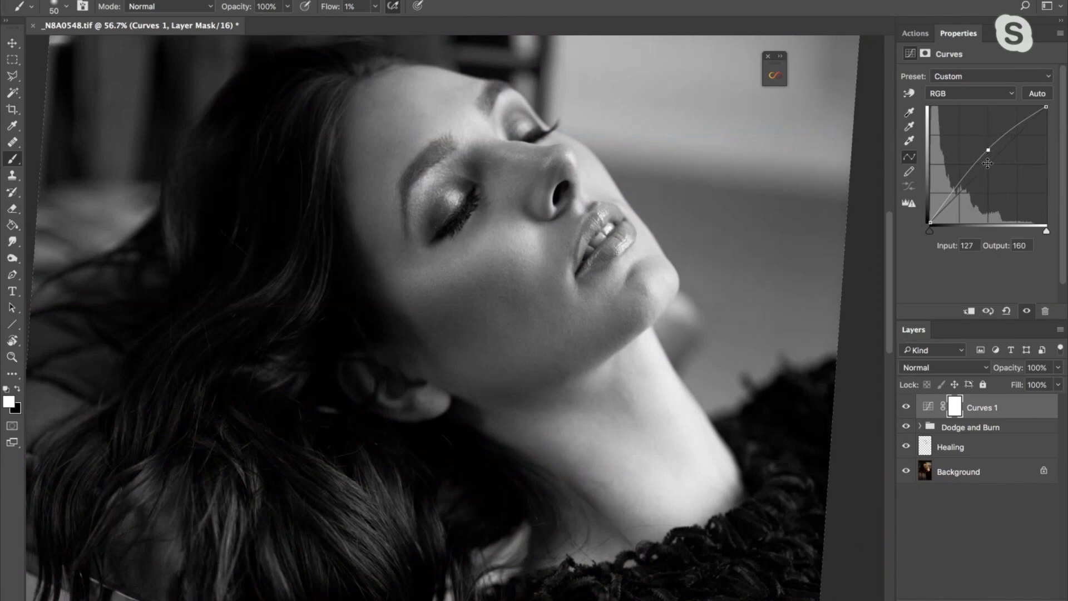
click(955, 408)
key(ctrl+i)
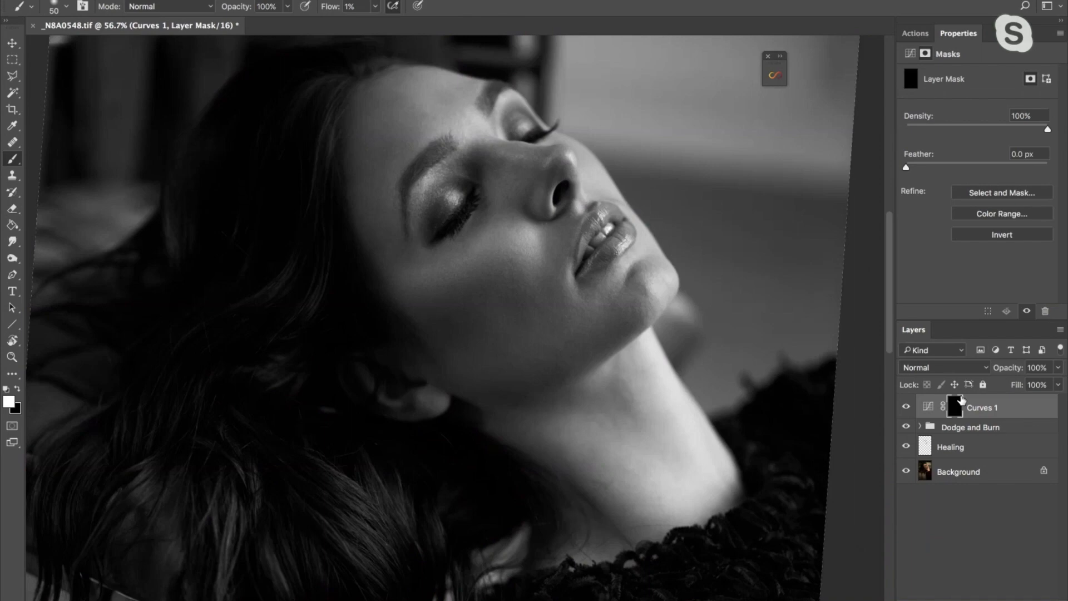
key(Delete)
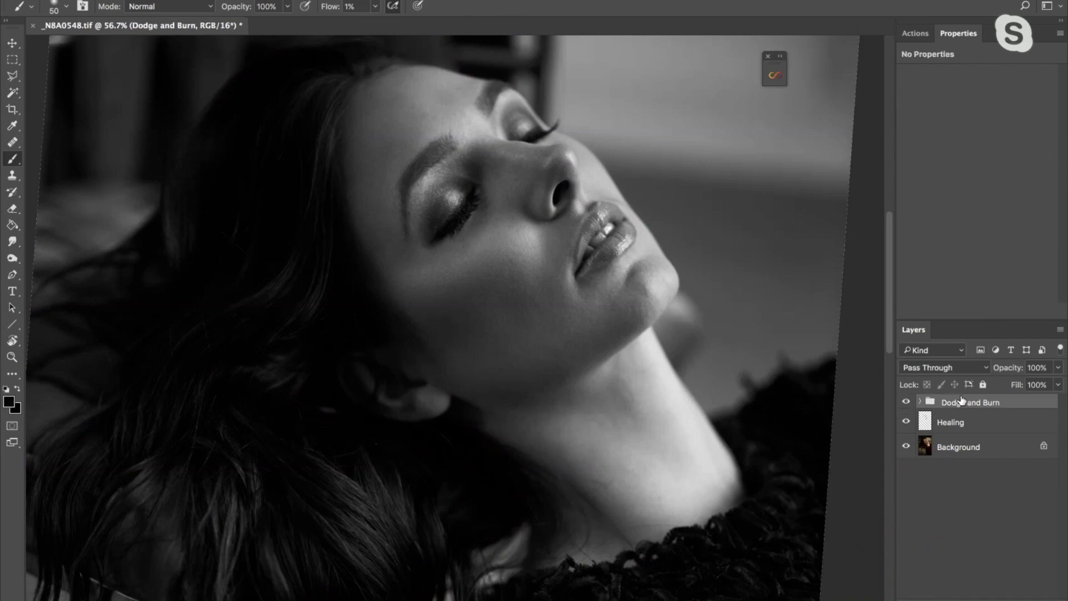
click(920, 402)
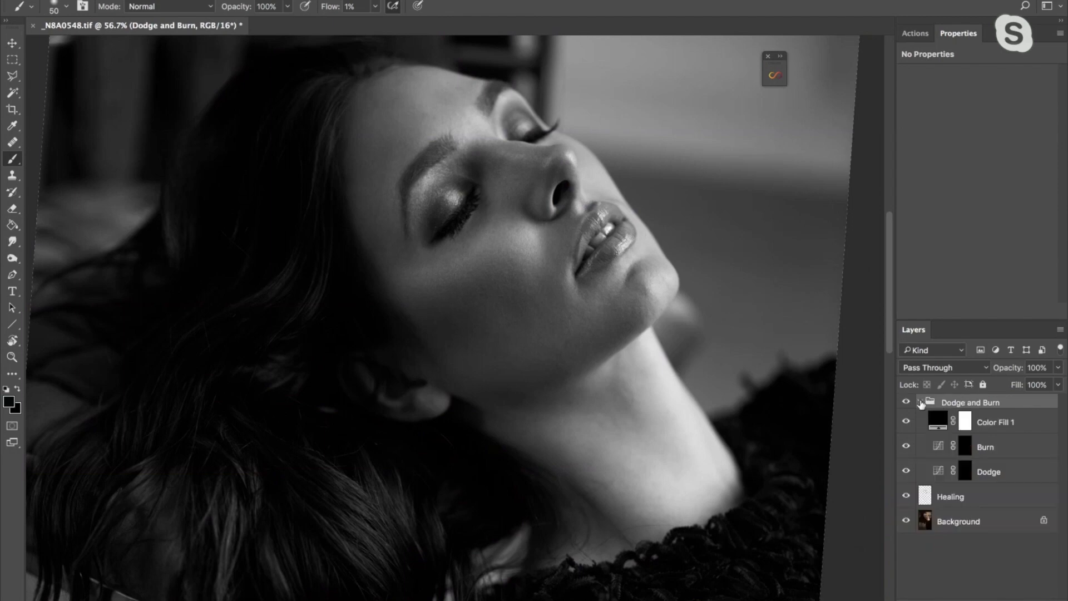
click(915, 33)
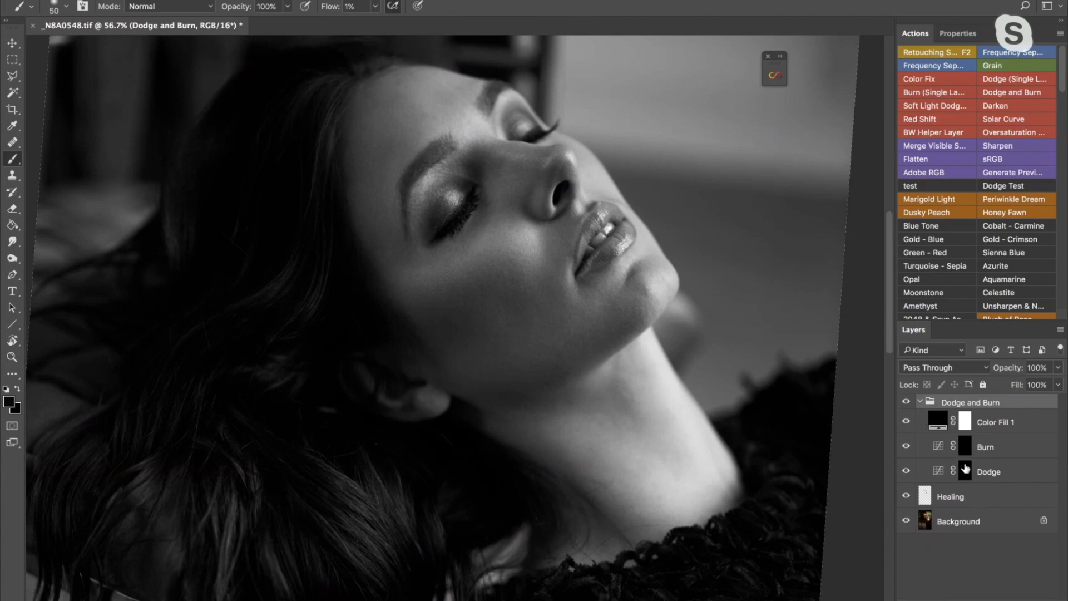
- Dodge dark skin patches by painting white on the Dodge layer's mask with a brush of about 45 px
click(935, 469)
key(x)
key(bracketright)
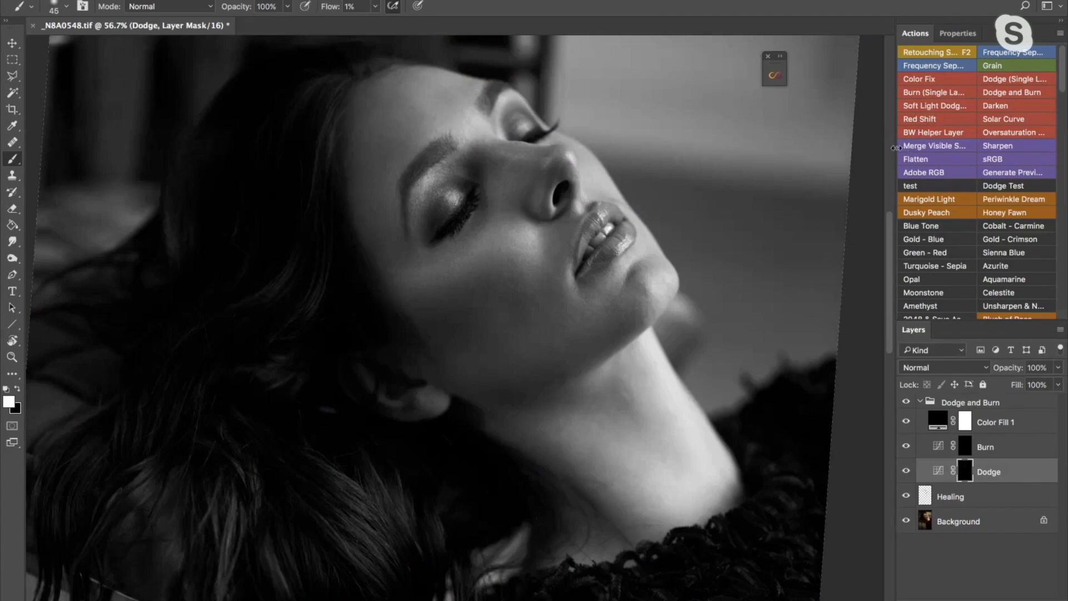
key(bracketright)
key(bracketright)
key(bracketright)
key(bracketright)
key(bracketleft)
- Compare the portrait with the Dodge layer hidden and shown
click(905, 471)
click(905, 472)
click(906, 472)
click(905, 472)
click(906, 472)
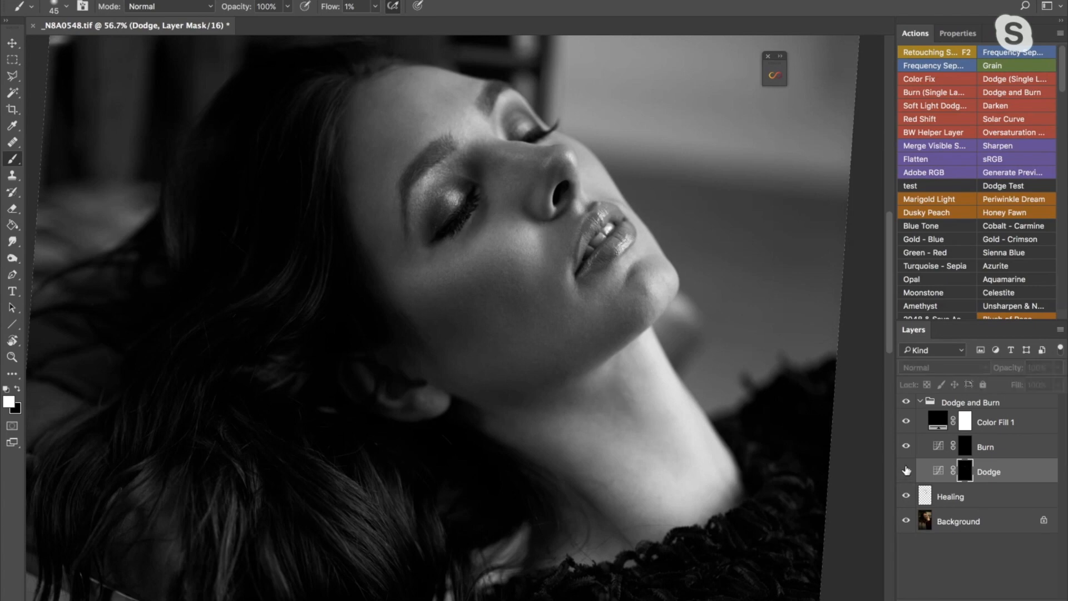
click(906, 471)
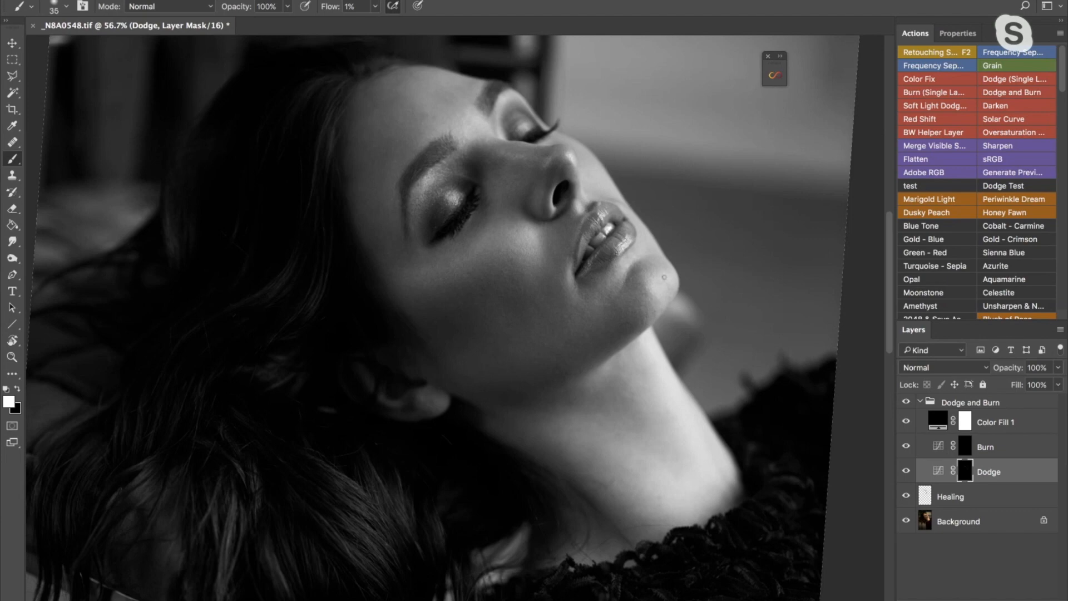
- Continue dodging the uneven skin around the chin and face on the Dodge mask, varying the brush size from 35 px upward
key(bracketright)
key(bracketright)
key(bracketright)
key(bracketright)
key(bracketleft)
key(bracketleft)
key(bracketright)
key(bracketright)
key(bracketright)
key(bracketright)
key(bracketleft)
key(bracketleft)
key(bracketleft)
key(bracketleft)
key(bracketleft)
- Burn bright skin patches around the jaw by painting white on the Burn layer's mask with an 80 to 35 px brush
key(bracketleft)
key(bracketright)
key(bracketright)
key(bracketright)
key(bracketright)
key(bracketright)
key(bracketright)
key(bracketright)
key(bracketright)
key(bracketleft)
key(bracketleft)
key(bracketleft)
key(bracketleft)
key(bracketleft)
key(bracketright)
key(bracketright)
key(bracketright)
key(bracketright)
key(bracketright)
key(bracketright)
click(965, 447)
key(bracketleft)
key(bracketleft)
key(bracketleft)
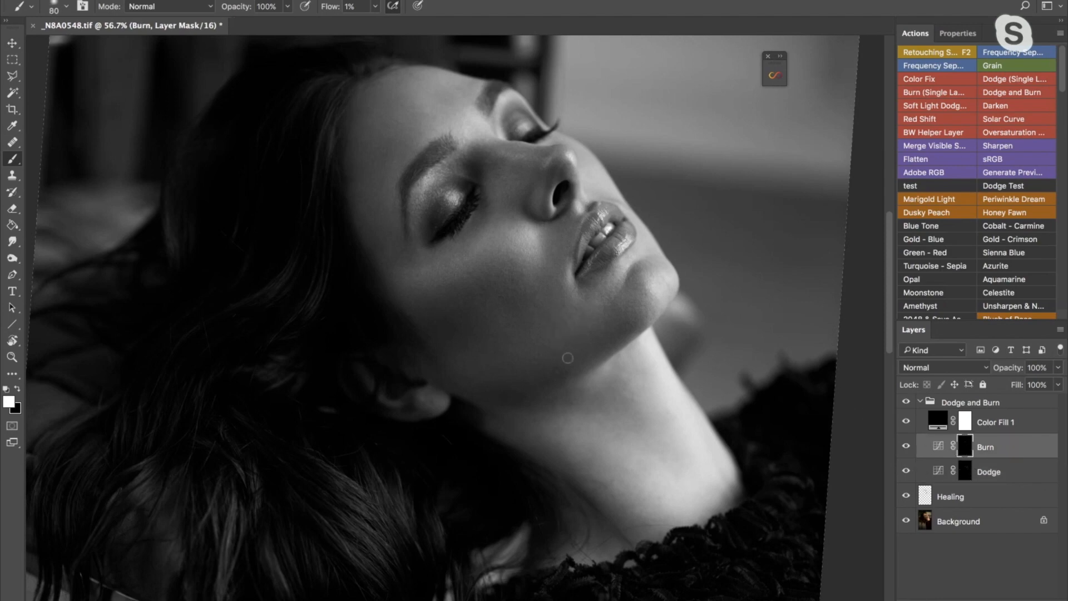
key(bracketleft)
key(bracketleft)
key(bracketright)
- Compare the portrait with the Burn and Dodge layers hidden and shown
click(906, 447)
click(904, 446)
click(904, 470)
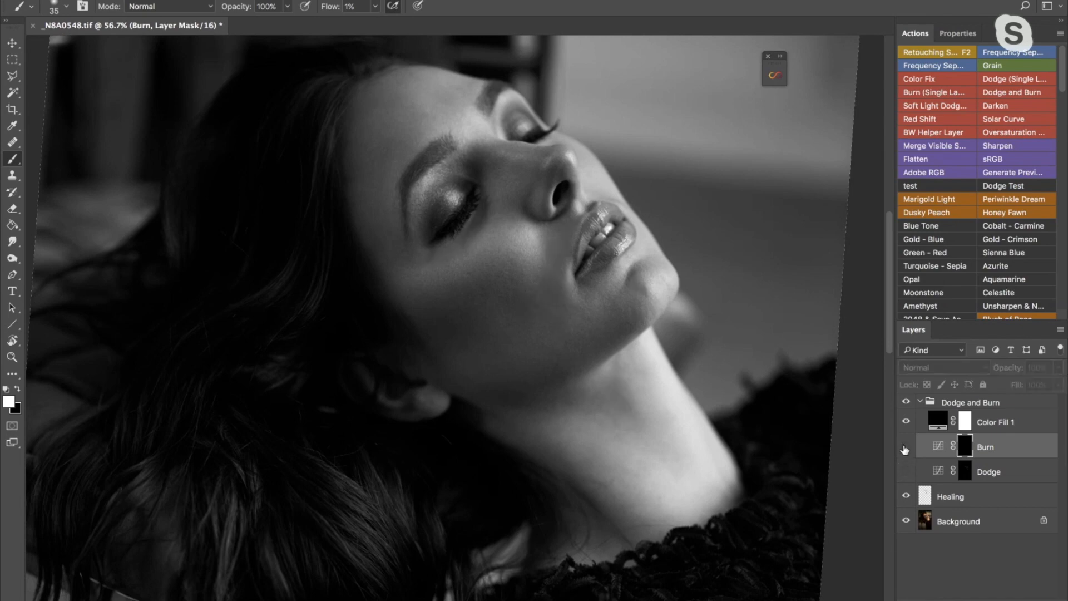
click(904, 470)
- Burn the remaining bright skin areas of the face on the Burn mask at 50% magnification, varying the brush from 45 px upward
key(z)
drag(619, 261, 601, 285)
click(601, 285)
key(b)
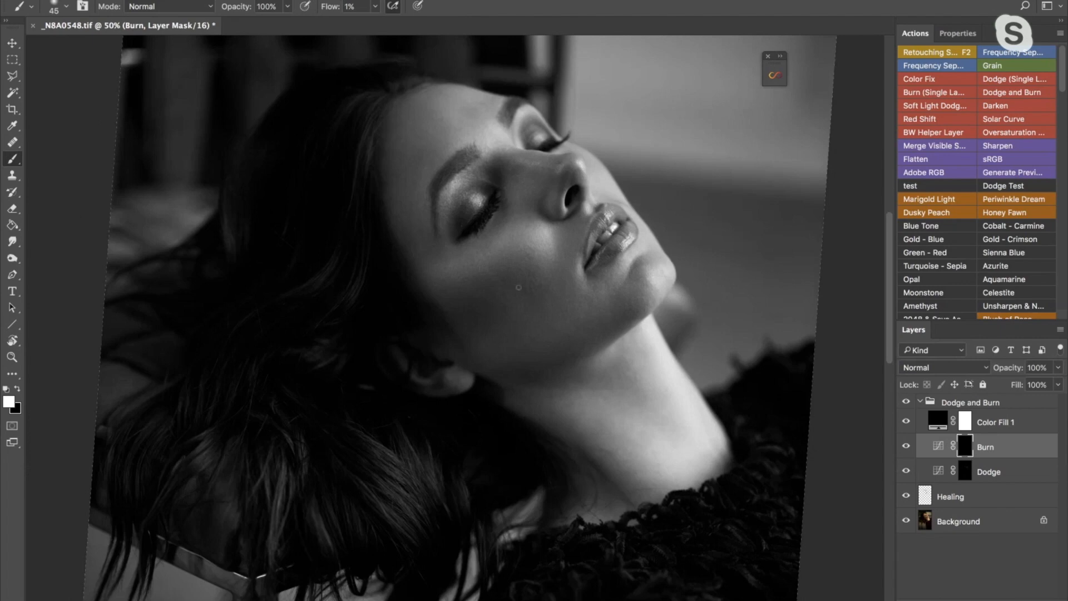
key(bracketright)
key(bracketright)
key(bracketright)
key(bracketright)
key(bracketright)
key(bracketleft)
key(bracketright)
key(bracketleft)
key(bracketleft)
key(bracketleft)
key(bracketleft)
key(bracketleft)
key(bracketright)
key(bracketright)
key(bracketright)
key(bracketright)
key(bracketright)
key(bracketright)
key(bracketleft)
key(bracketleft)
key(bracketleft)
key(bracketright)
key(bracketright)
key(bracketright)
- Dodge the darker areas around the cheek on the Dodge mask, varying the brush between 125 and 35 px
click(964, 472)
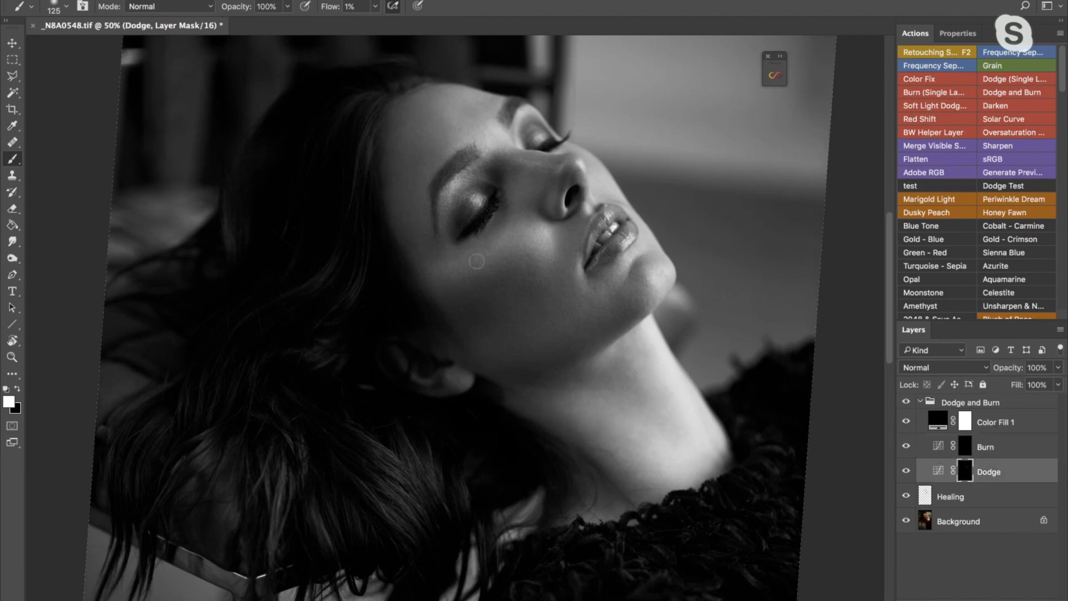
key(bracketleft)
key(bracketleft)
key(bracketleft)
key(bracketleft)
key(bracketleft)
key(bracketleft)
key(bracketleft)
key(bracketright)
key(bracketright)
key(bracketright)
key(bracketright)
key(bracketright)
key(bracketright)
key(bracketright)
key(bracketleft)
key(bracketleft)
key(bracketleft)
key(bracketleft)
key(bracketleft)
key(bracketleft)
key(bracketleft)
key(bracketleft)
key(bracketleft)
key(bracketright)
key(bracketleft)
- Compare the portrait with the Dodge and Burn curves layers hidden and shown, individually and together
click(906, 470)
click(906, 470)
click(906, 470)
click(906, 470)
click(906, 447)
click(907, 471)
click(906, 447)
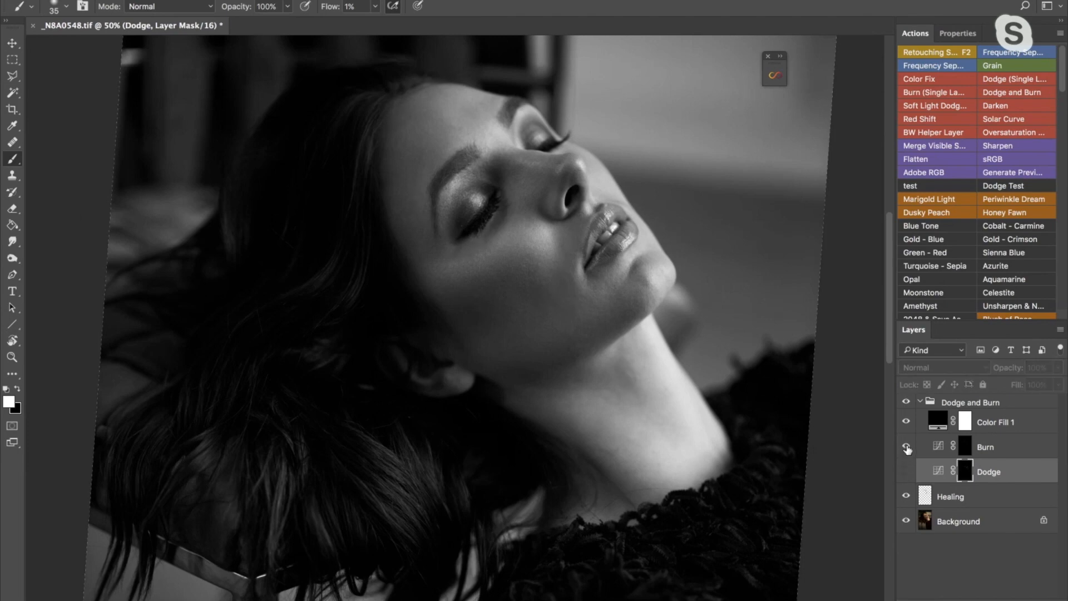
click(906, 470)
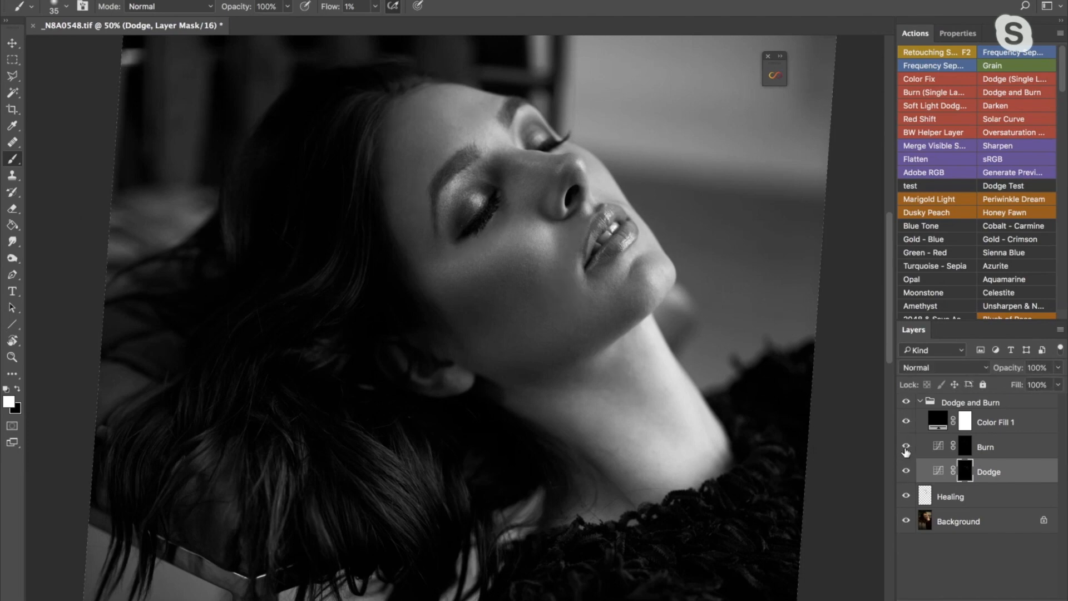
click(907, 449)
click(906, 469)
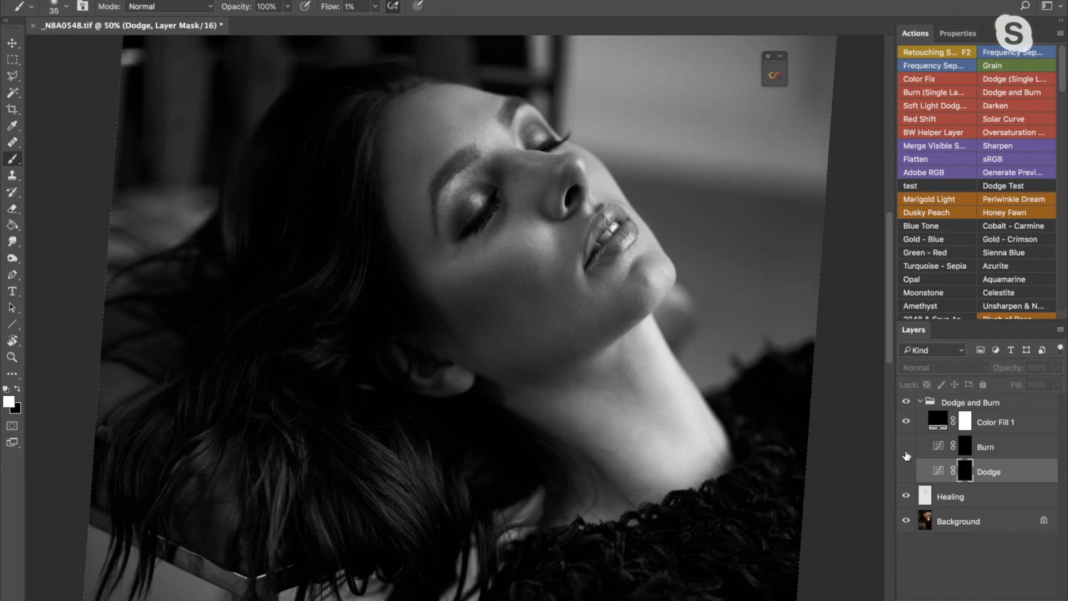
click(906, 447)
click(906, 470)
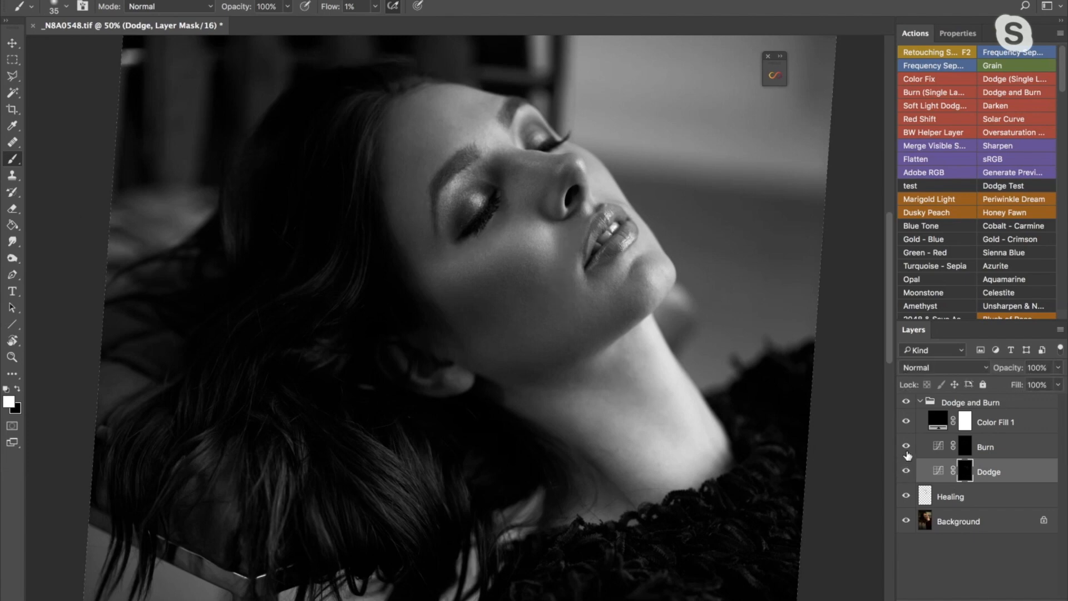
- Reset the canvas rotation to 0° and check the portrait in color by briefly hiding the Color Fill 1 layer
key(r)
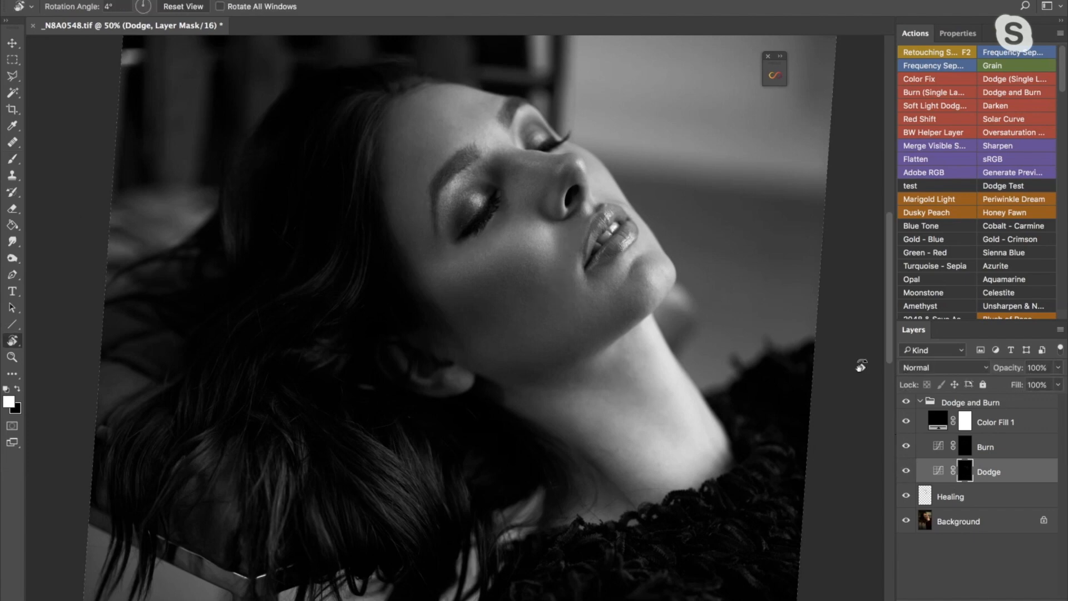
click(906, 421)
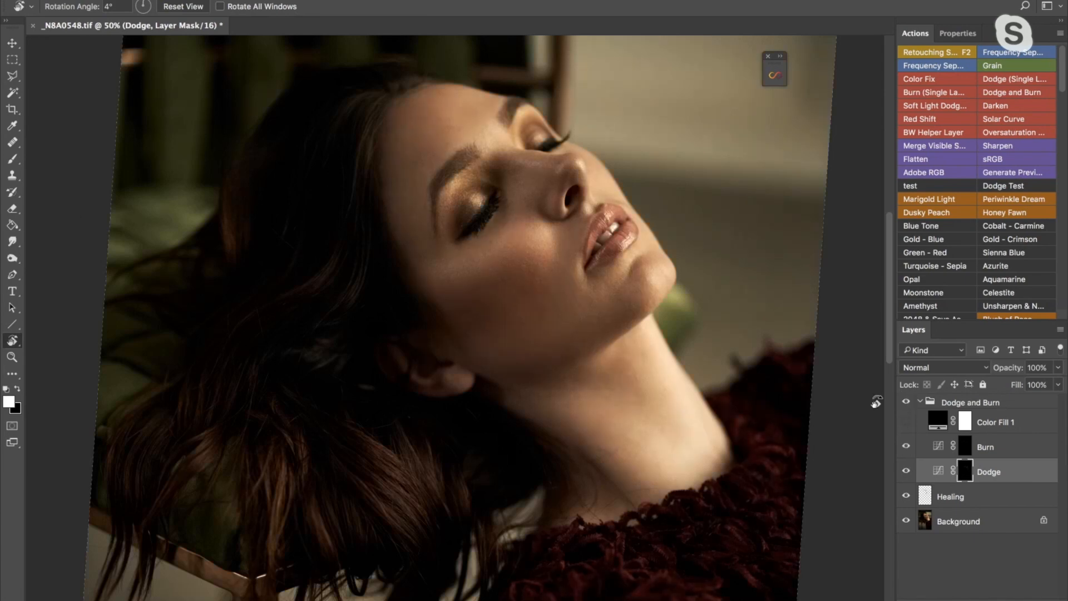
mouse_move(573, 237)
mouse_down()
mouse_move(574, 254)
mouse_move(575, 241)
mouse_move(562, 242)
mouse_up()
key(Escape)
key(x)
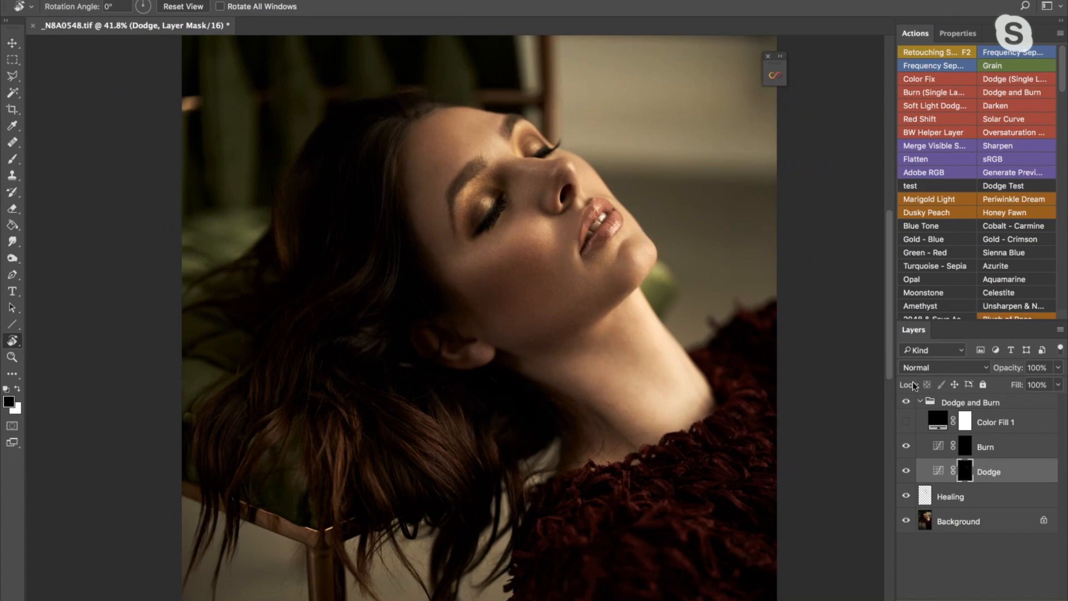
click(905, 421)
- Burn bright skin patches around the eyebrow by painting white on the Burn layer's mask with a small, varying brush
click(964, 448)
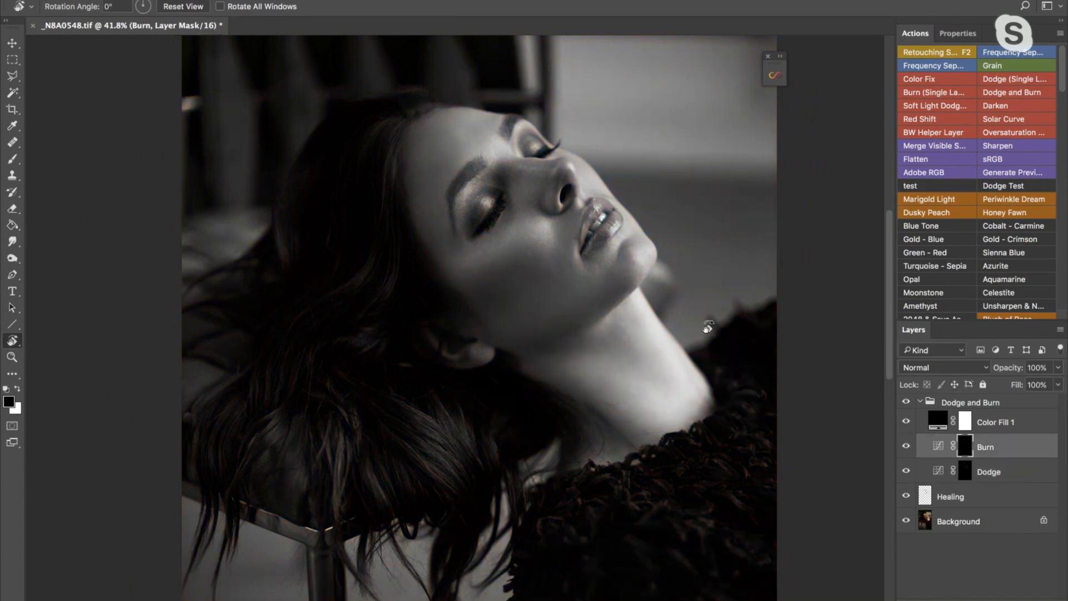
key(z)
drag(484, 175, 515, 177)
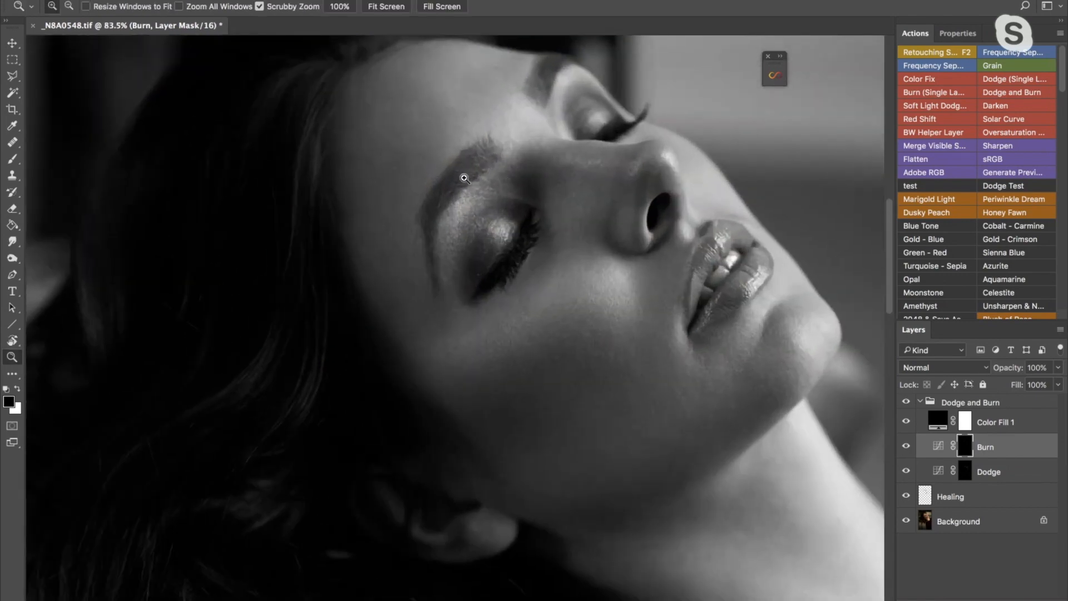
drag(497, 199, 494, 215)
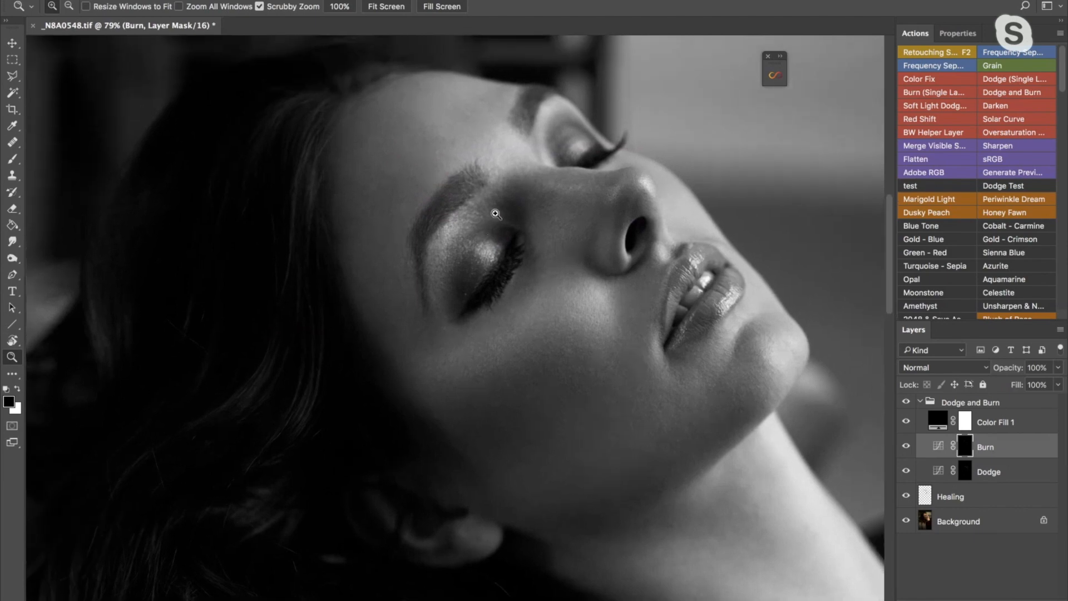
click(12, 158)
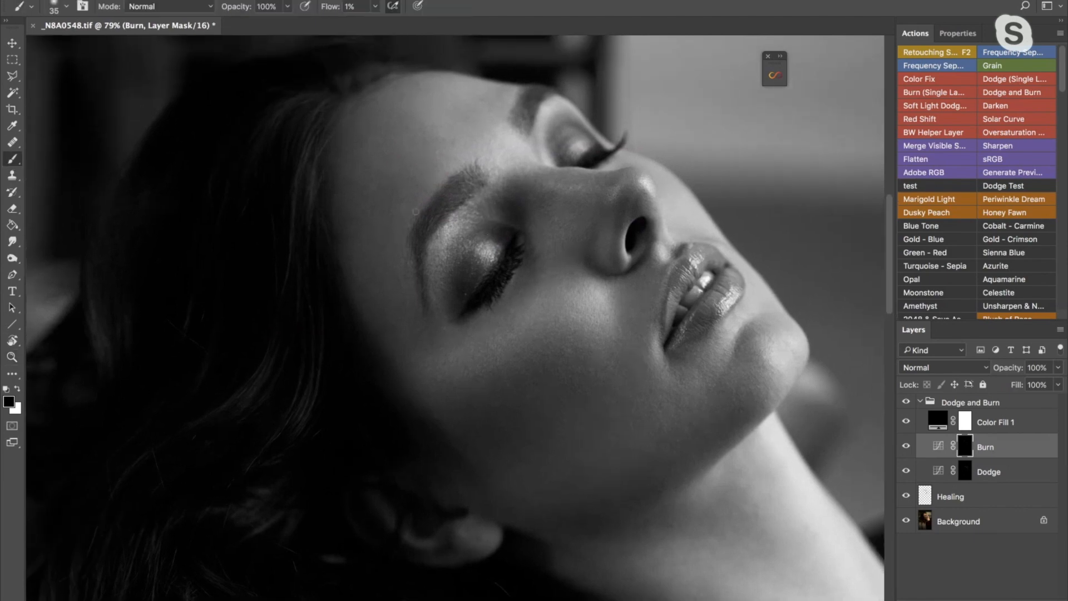
key(bracketleft)
key(x)
key(bracketright)
key(bracketright)
key(bracketright)
key(bracketright)
- Dodge the dark patches around the nose bridge and upper cheek on the Dodge mask, varying the brush from 25 to 40 px
click(965, 470)
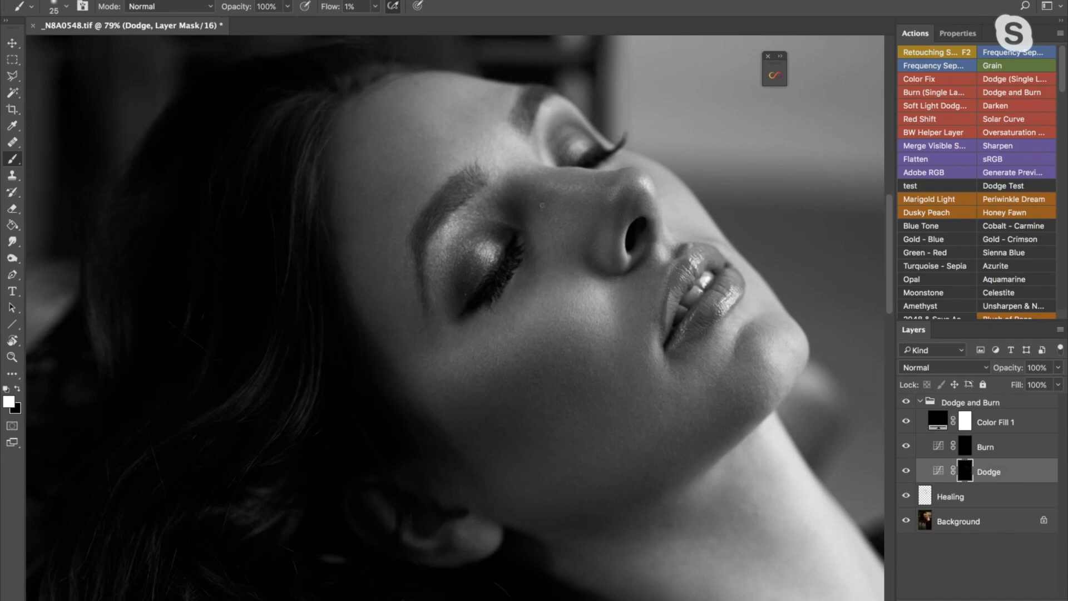
key(bracketleft)
key(bracketright)
key(bracketleft)
key(bracketleft)
key(bracketleft)
key(bracketright)
key(bracketright)
key(bracketright)
key(bracketright)
key(bracketright)
key(bracketright)
- Hide the Color Fill 1 helper layer to return the whole portrait to color
key(z)
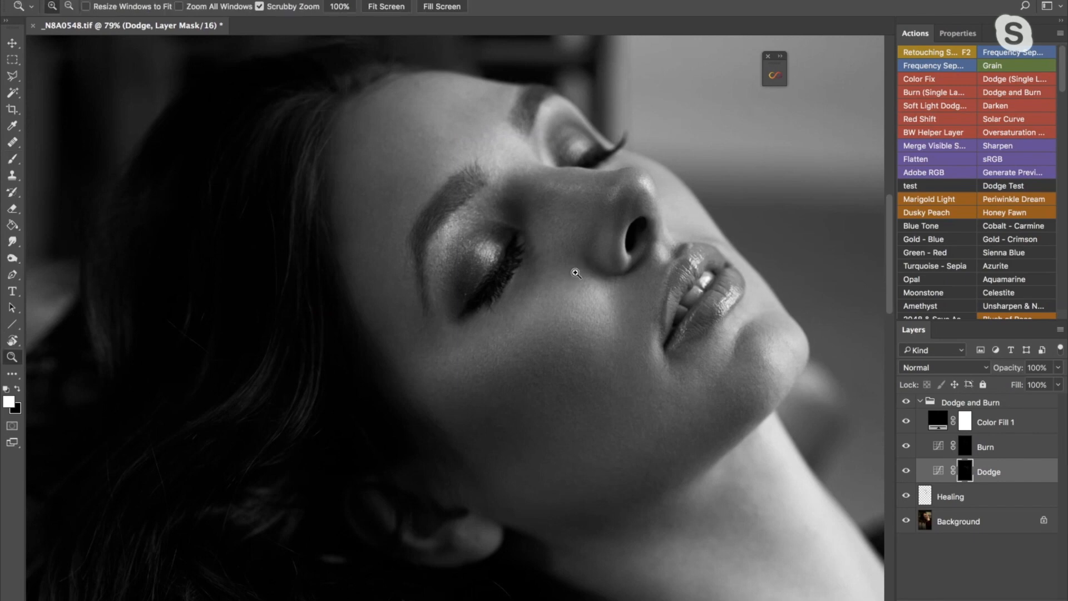
drag(581, 271, 563, 279)
click(905, 421)
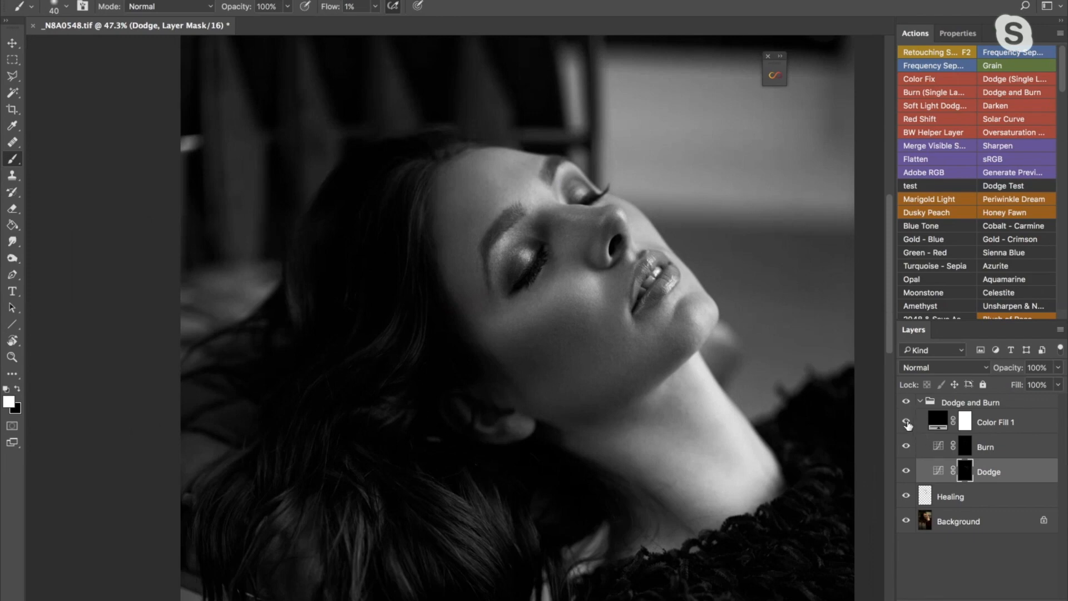
- Compare the color portrait before and after retouching by repeatedly hiding and showing the Dodge and Burn group
click(906, 402)
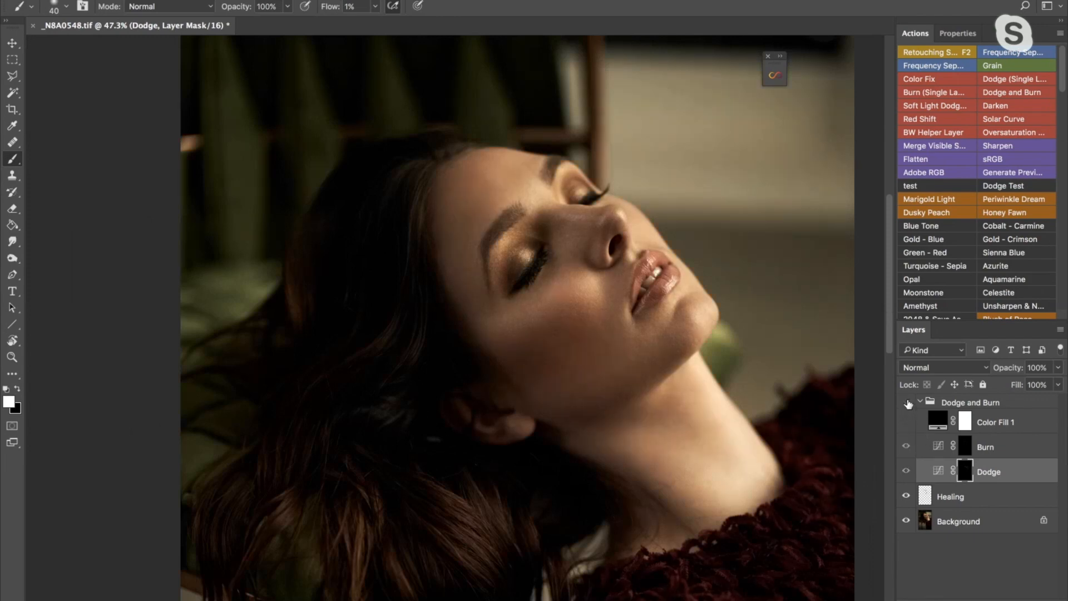
click(906, 402)
click(906, 401)
click(906, 402)
click(908, 401)
click(907, 401)
click(907, 401)
click(907, 402)
click(907, 401)
click(906, 402)
click(906, 402)
click(906, 401)
click(906, 401)
click(906, 401)
click(906, 401)
click(906, 401)
key(ctrl+minus)
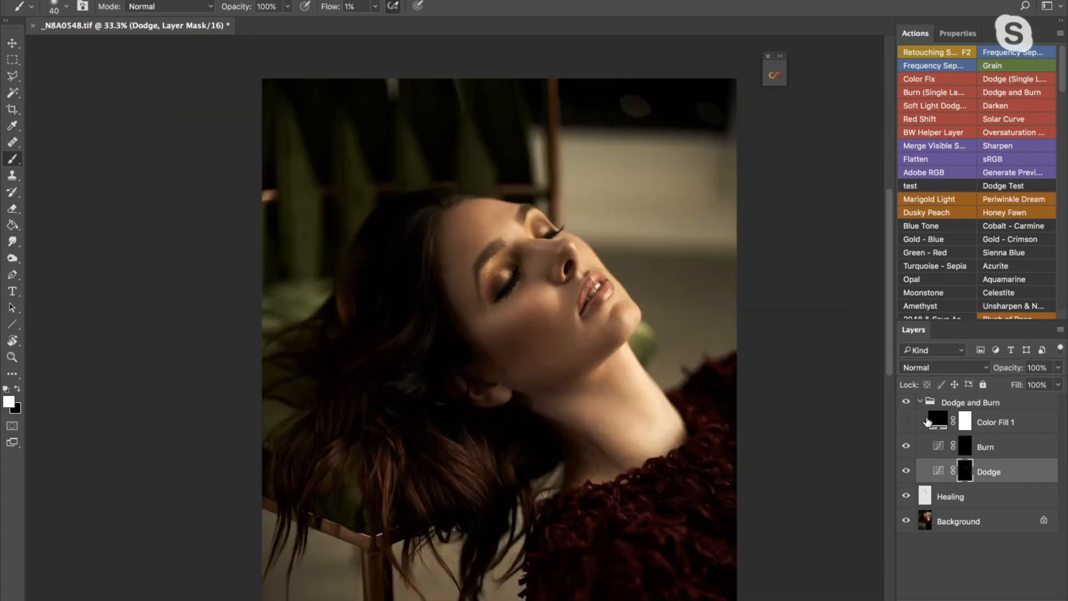
key(ctrl+plus)
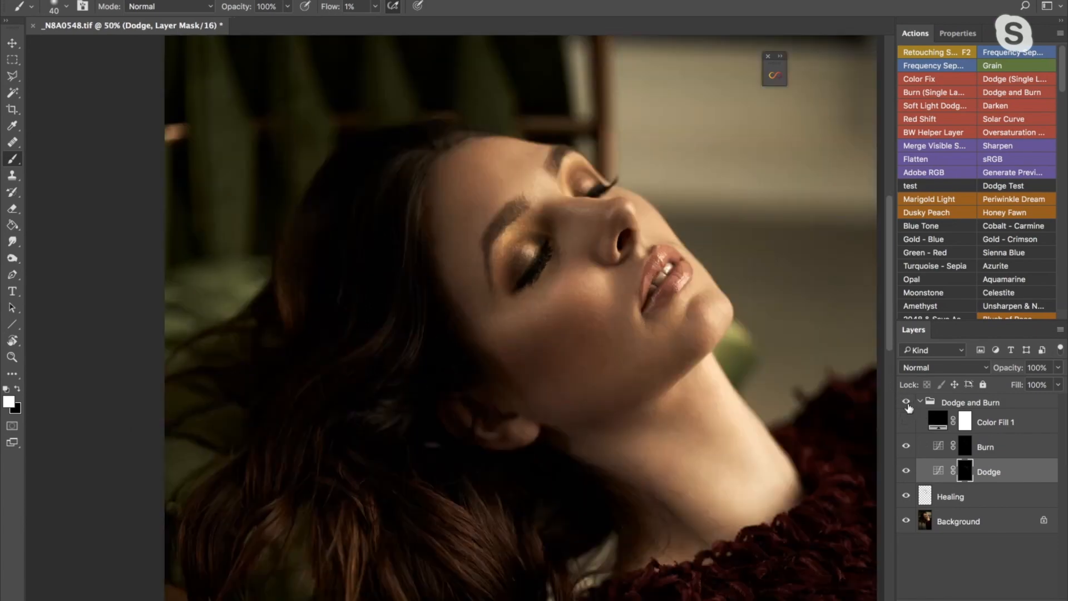
click(907, 403)
click(907, 402)
click(907, 403)
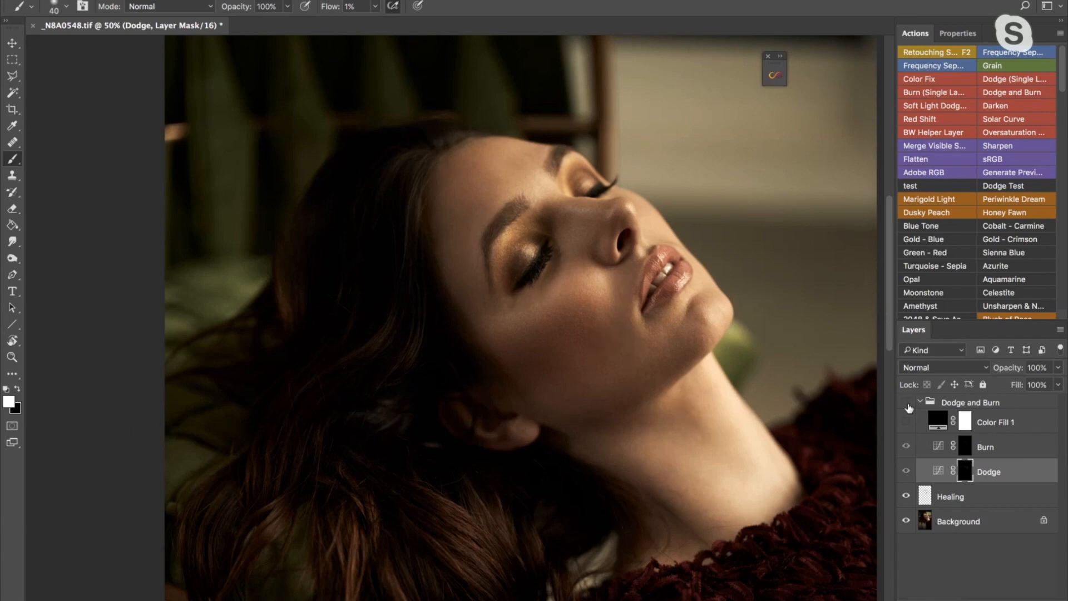
click(907, 402)
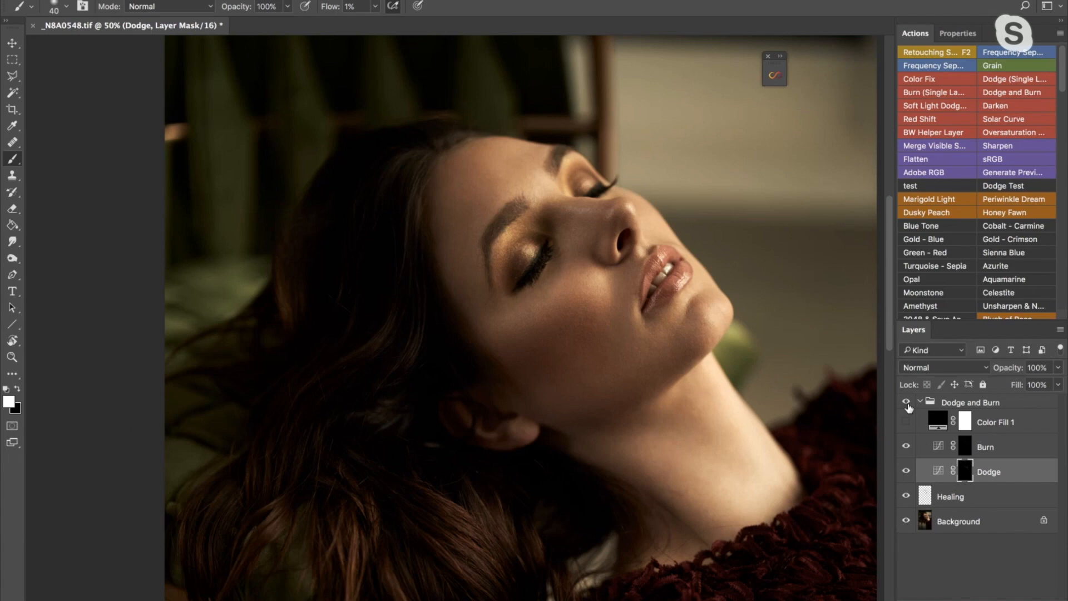
click(906, 403)
click(906, 402)
click(907, 403)
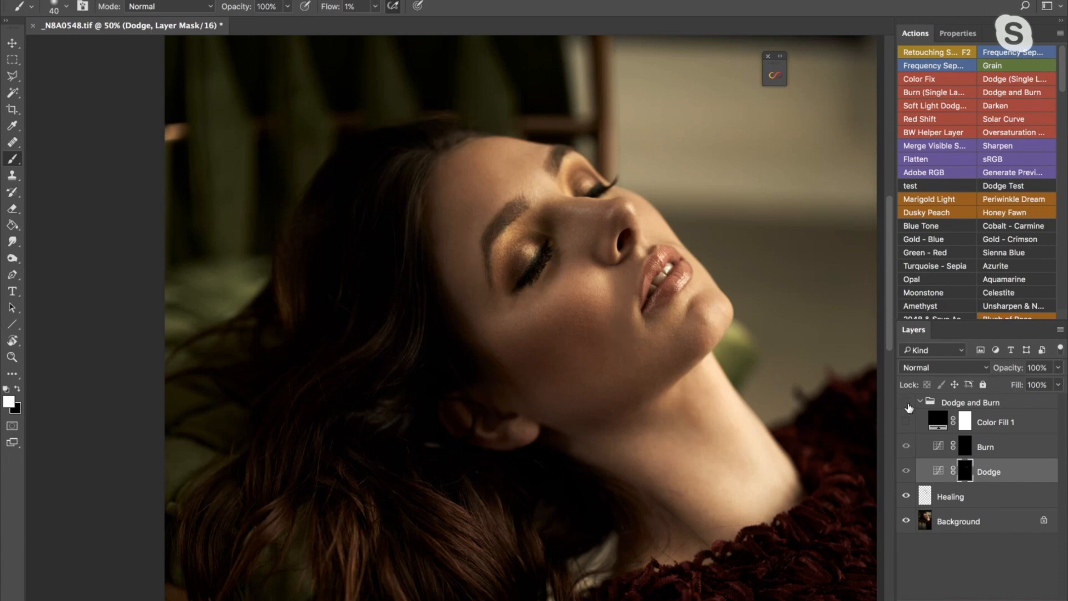
click(907, 404)
click(907, 404)
click(905, 404)
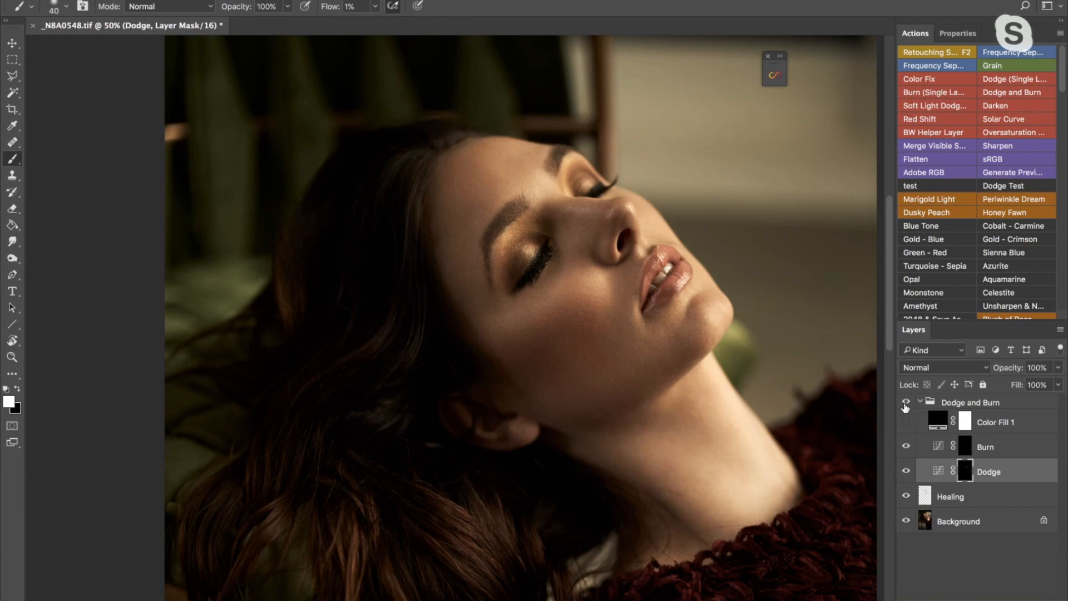
click(905, 402)
click(905, 403)
click(905, 404)
click(905, 405)
click(906, 404)
click(907, 405)
- Collapse the Dodge and Burn group and make it the active layer
click(921, 403)
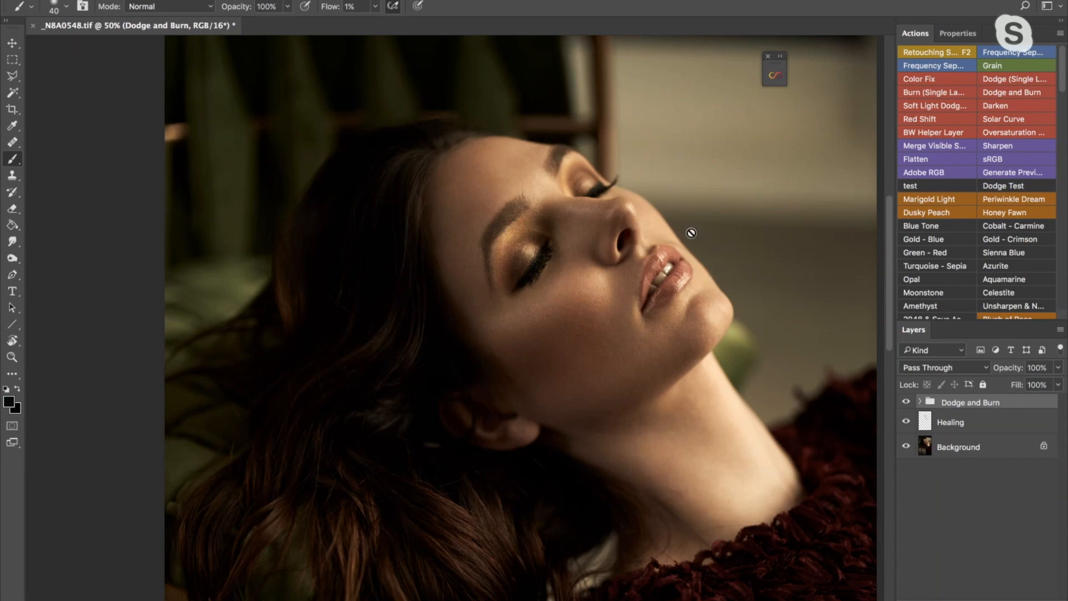
- Add a new layer above the Dodge and Burn group and set its blend mode to Color
key(z)
drag(660, 285, 707, 248)
key(b)
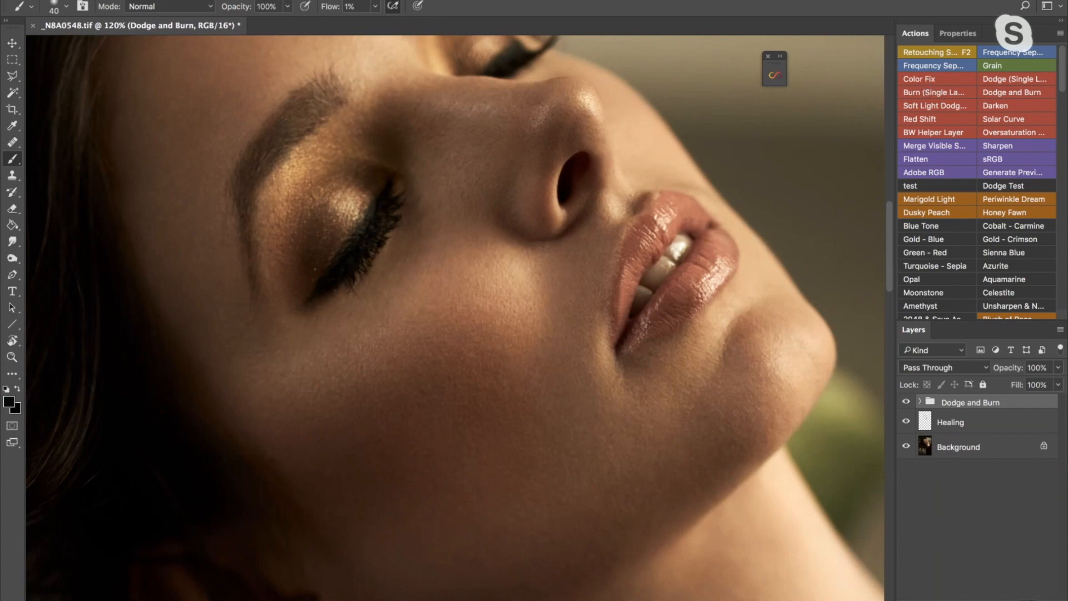
click(1029, 600)
click(942, 366)
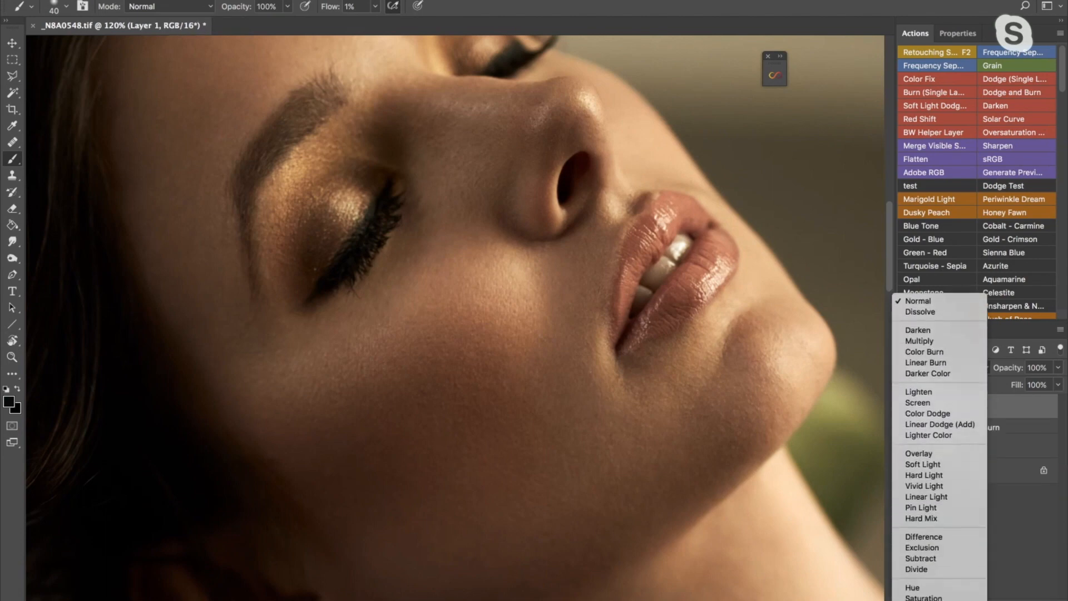
click(917, 600)
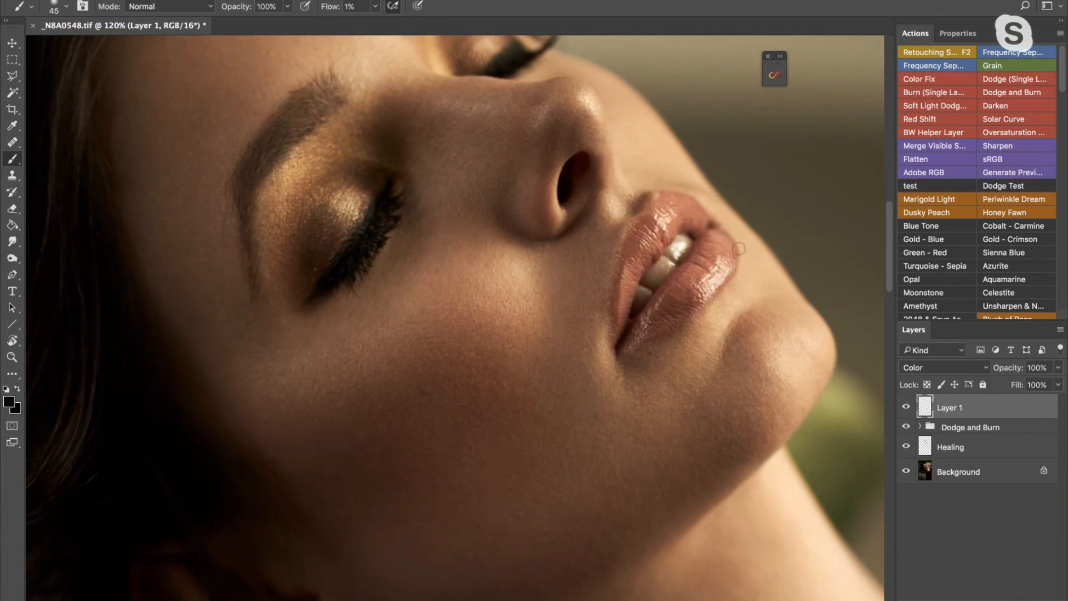
- Set the foreground color to cream eadec6 sampled from the teeth and prepare an 80 px brush at 10% flow
key(bracketright)
key(bracketright)
key(bracketright)
key(bracketright)
click(9, 402)
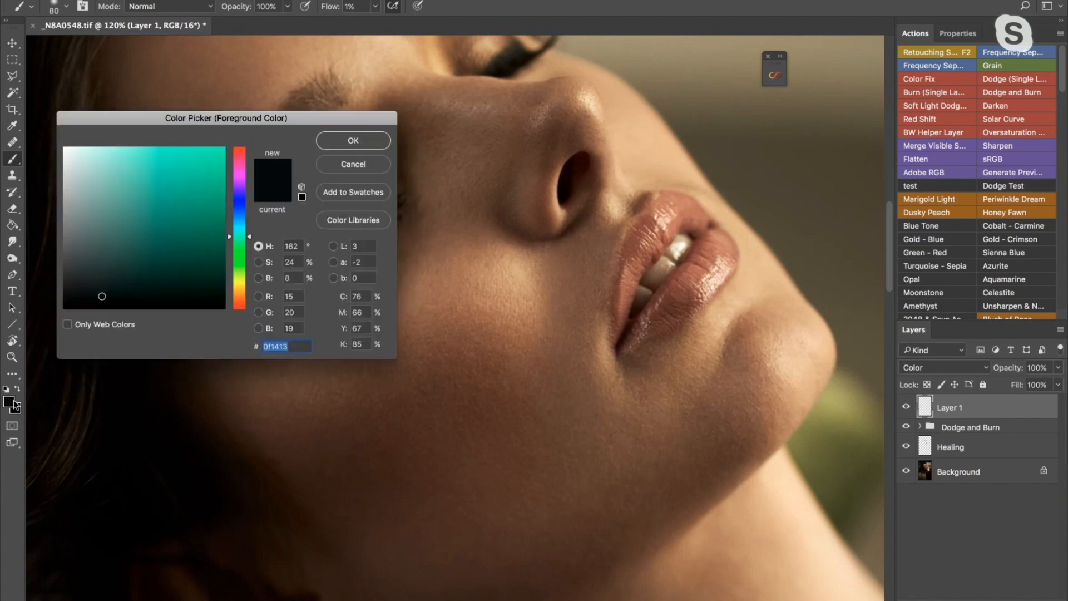
click(680, 244)
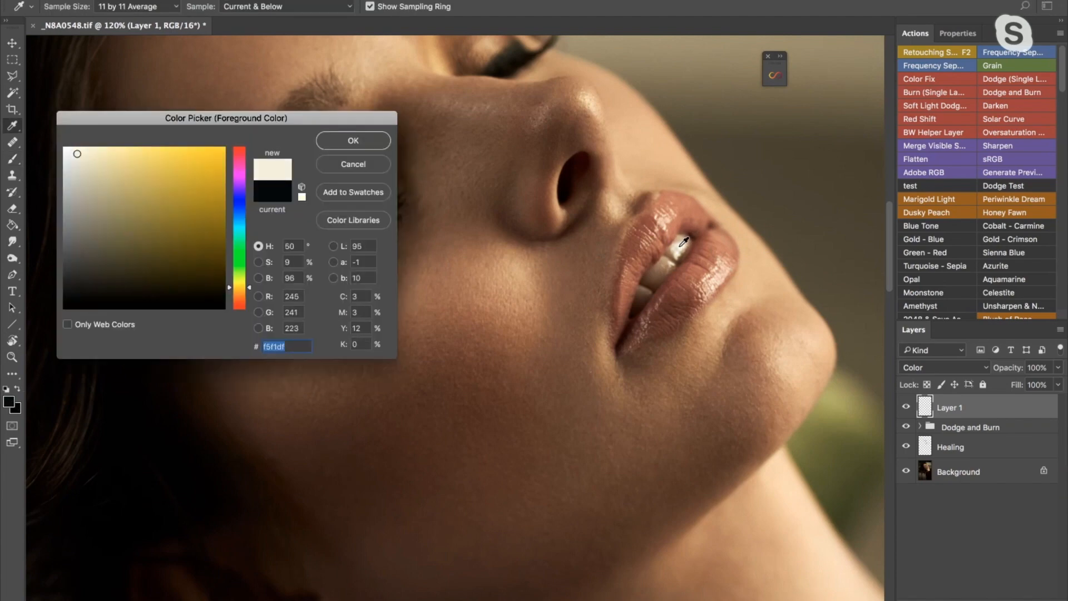
click(681, 244)
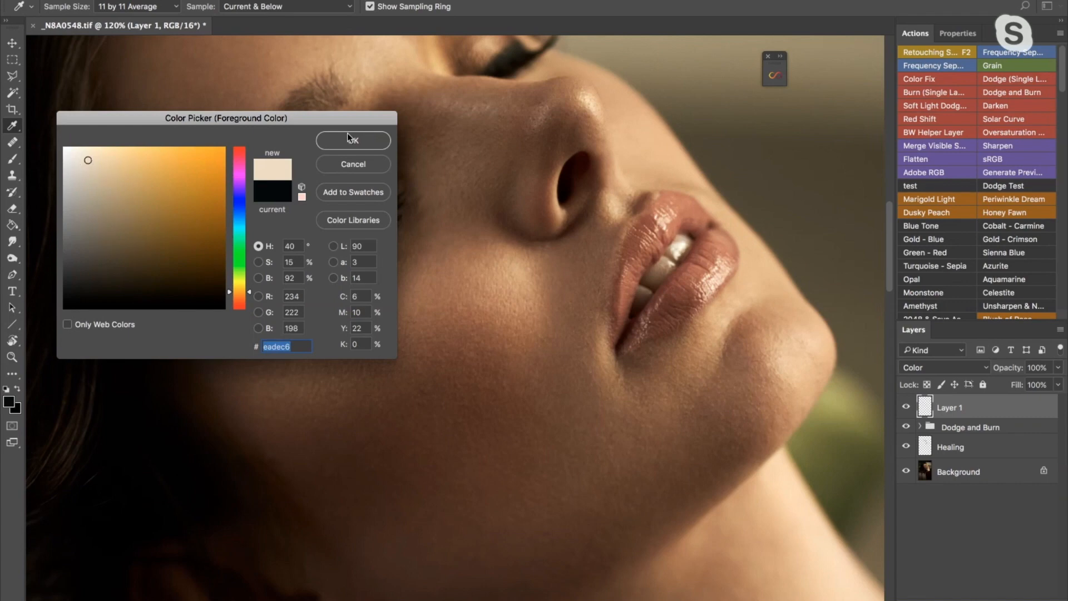
click(364, 139)
key(b)
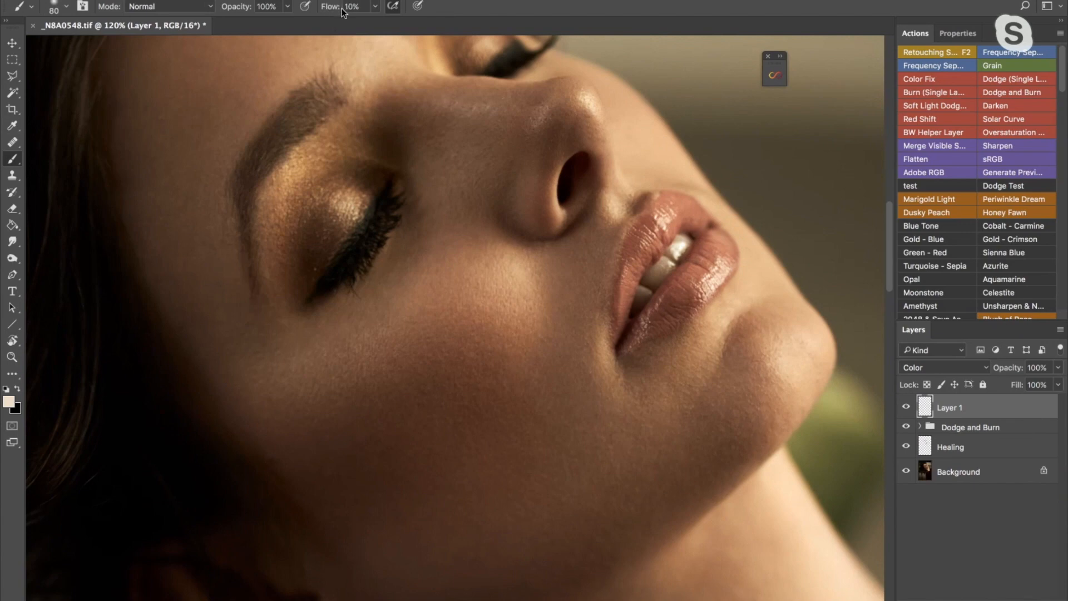
click(395, 7)
- Paint the cream tone over the yellowish teeth on Layer 1, reducing the brush from 45 to 30 px
key(z)
click(659, 265)
key(b)
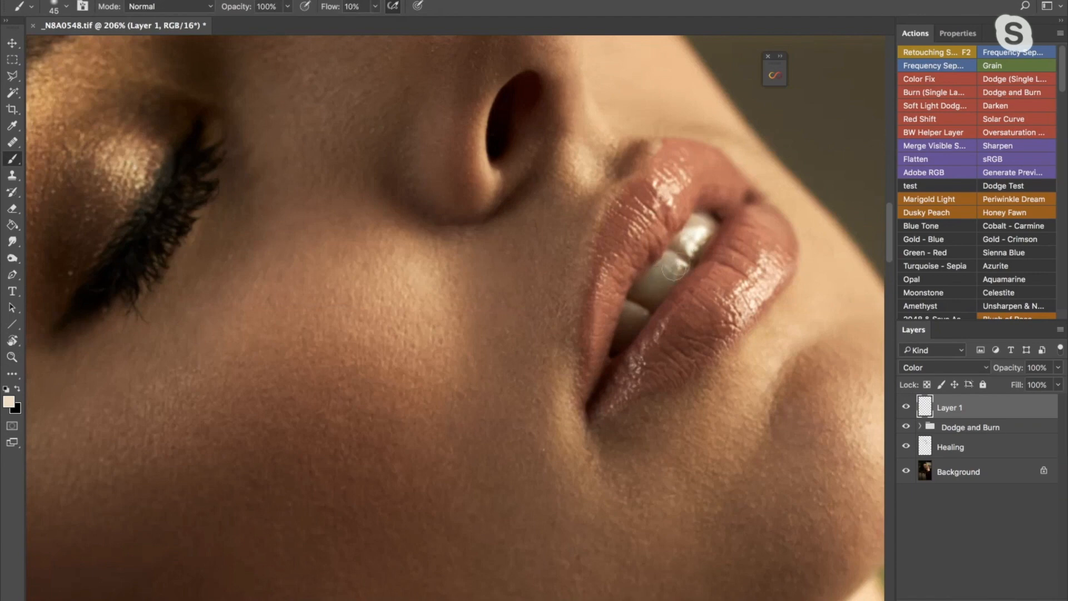
key(bracketleft)
key(bracketleft)
- Compare the teeth before and after the color correction by hiding and showing Layer 1
click(906, 409)
click(905, 410)
click(905, 409)
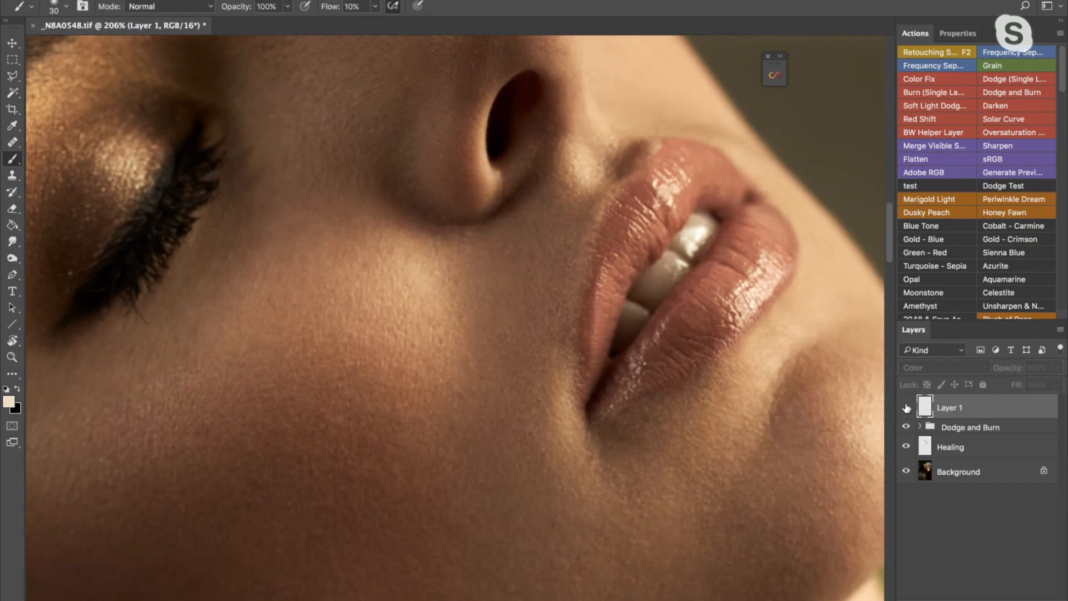
click(905, 409)
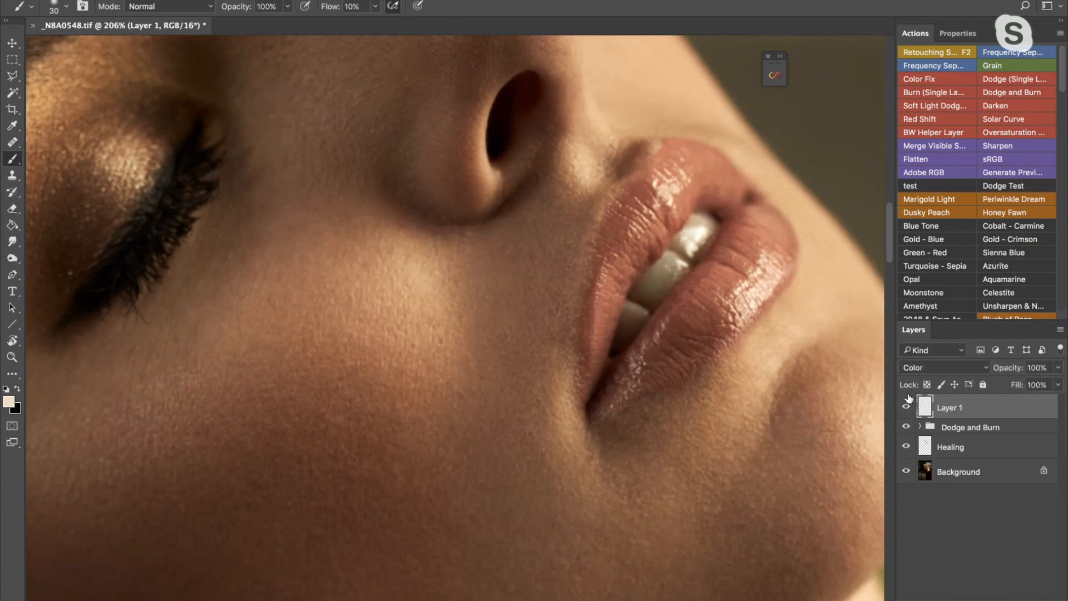
- Try painting the teeth with pure white on Layer 1 and examine them at different magnifications
key(d)
key(x)
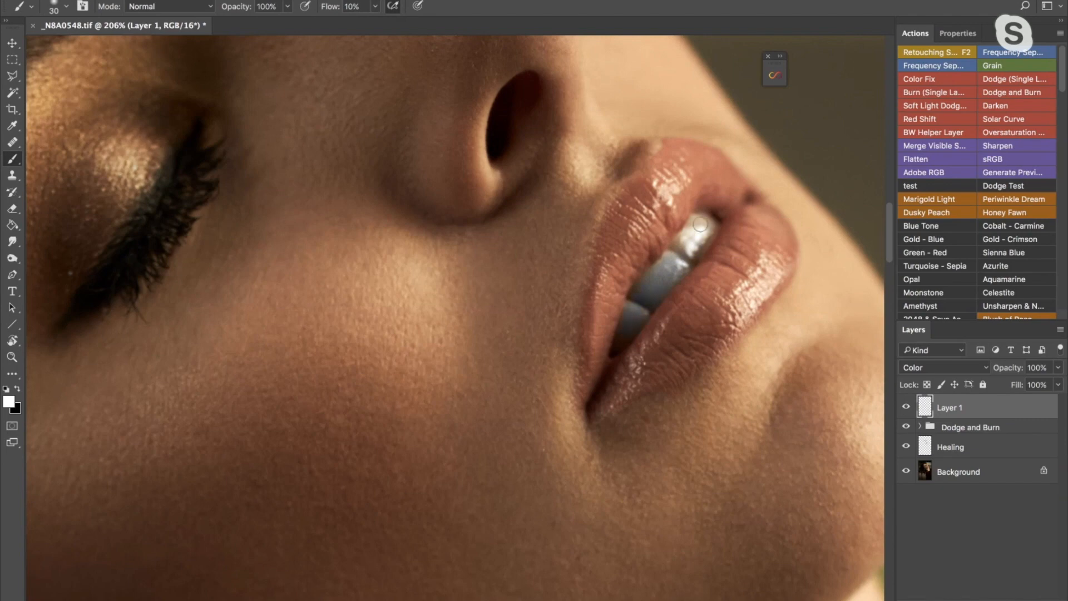
key(bracketleft)
key(z)
mouse_move(701, 251)
mouse_down()
mouse_move(663, 268)
mouse_move(693, 237)
mouse_up()
key(z)
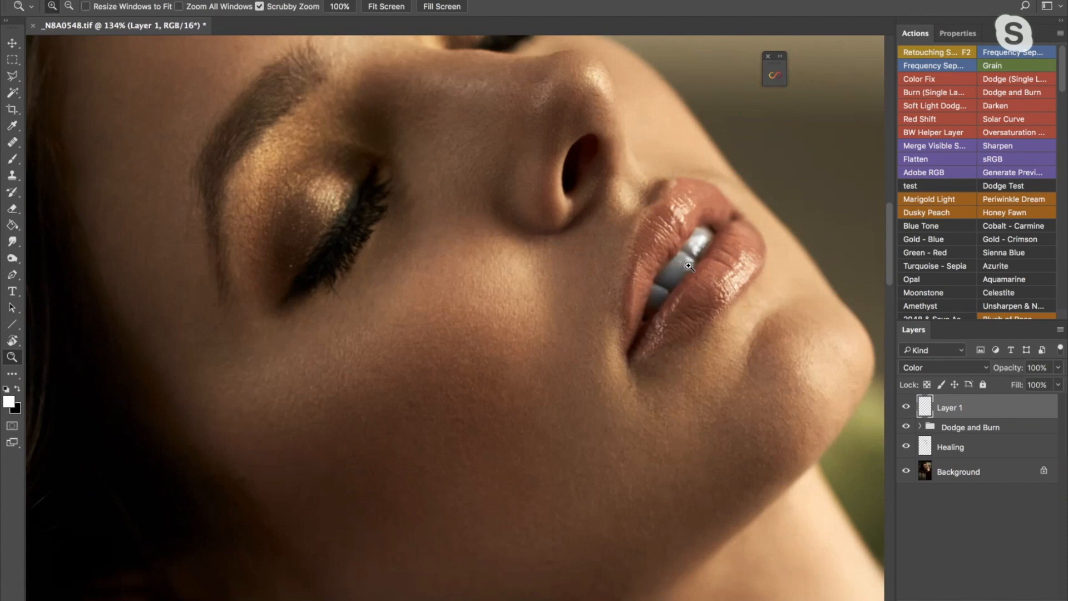
drag(706, 248, 687, 249)
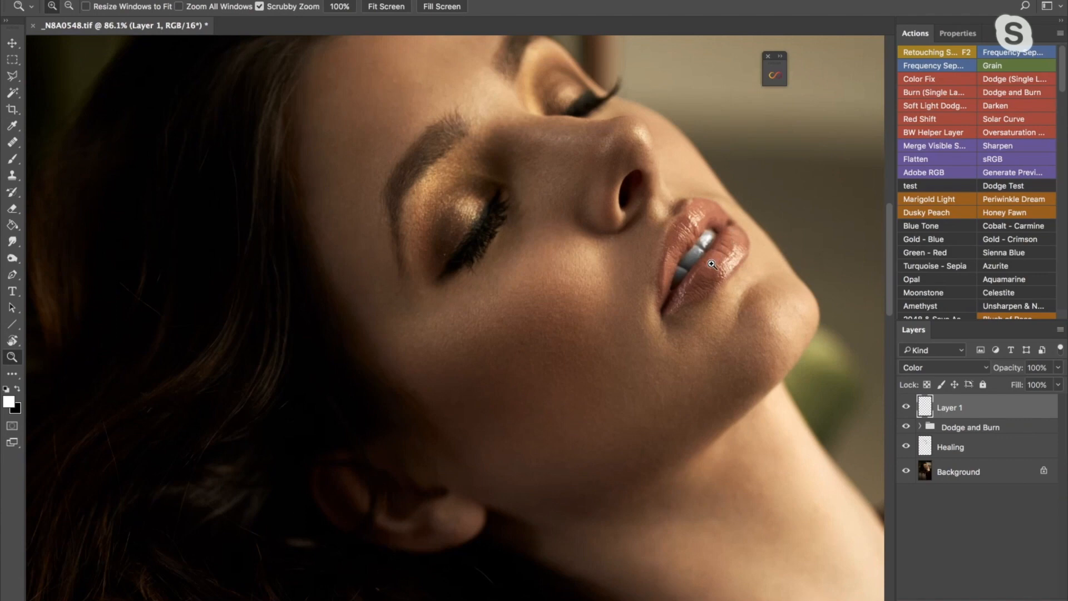
drag(713, 248, 712, 248)
click(713, 247)
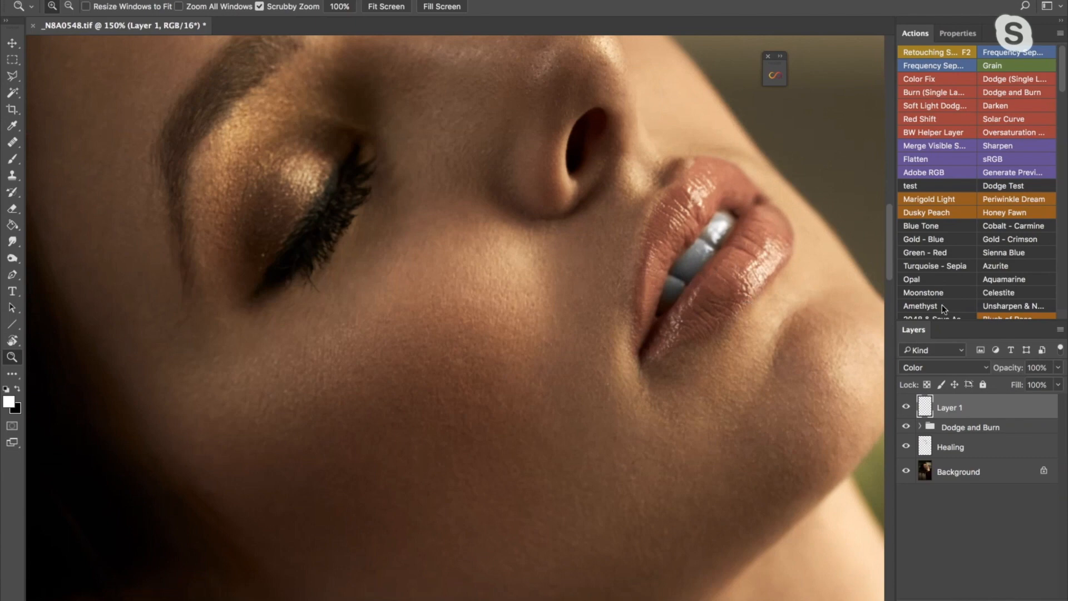
- Try a different Layer 1 opacity, restore it to 100%, and erase the white paint from the teeth
drag(1003, 373, 1004, 373)
drag(996, 369, 1065, 371)
key(e)
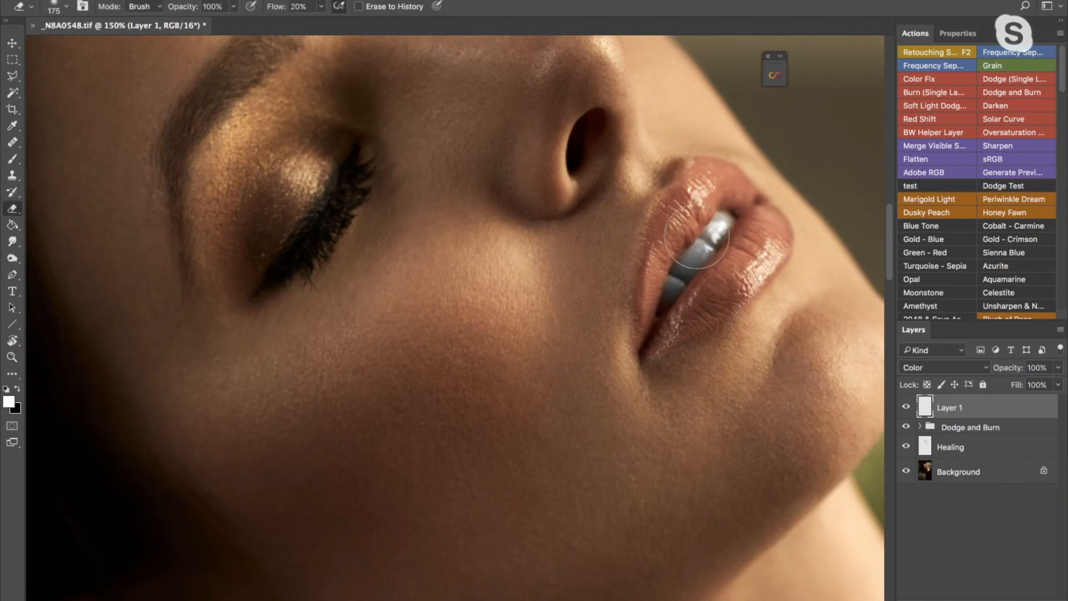
mouse_move(700, 245)
mouse_down()
mouse_move(716, 224)
mouse_move(726, 229)
mouse_move(724, 213)
mouse_move(695, 250)
mouse_up()
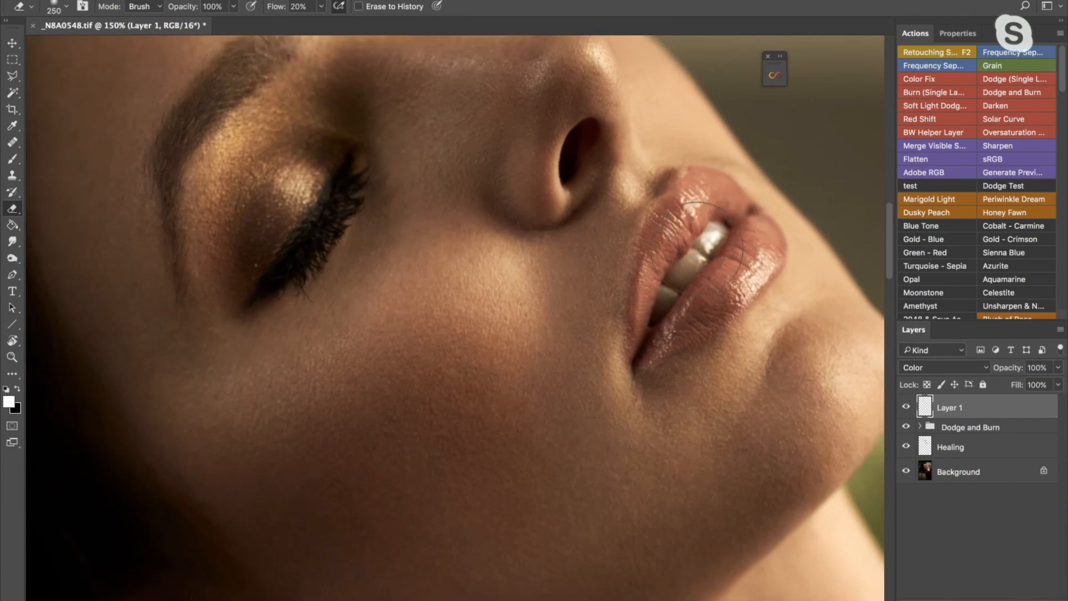
- Repaint the teeth on Layer 1 with the cream tone using a 35 px brush at 20% flow
click(16, 159)
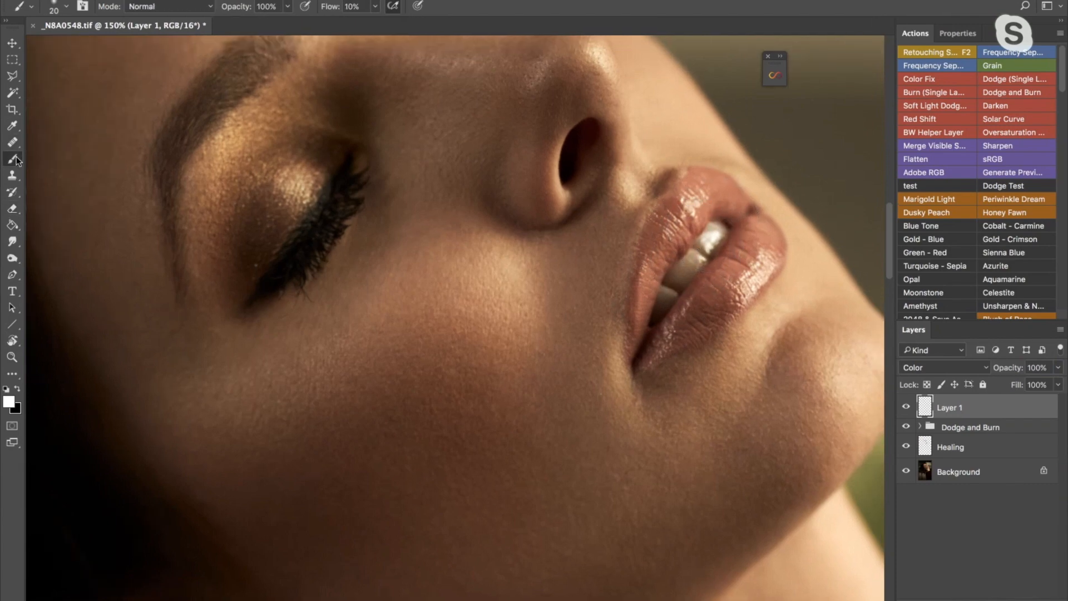
alt+click(716, 225)
alt+click(716, 239)
key(z)
drag(707, 258, 660, 302)
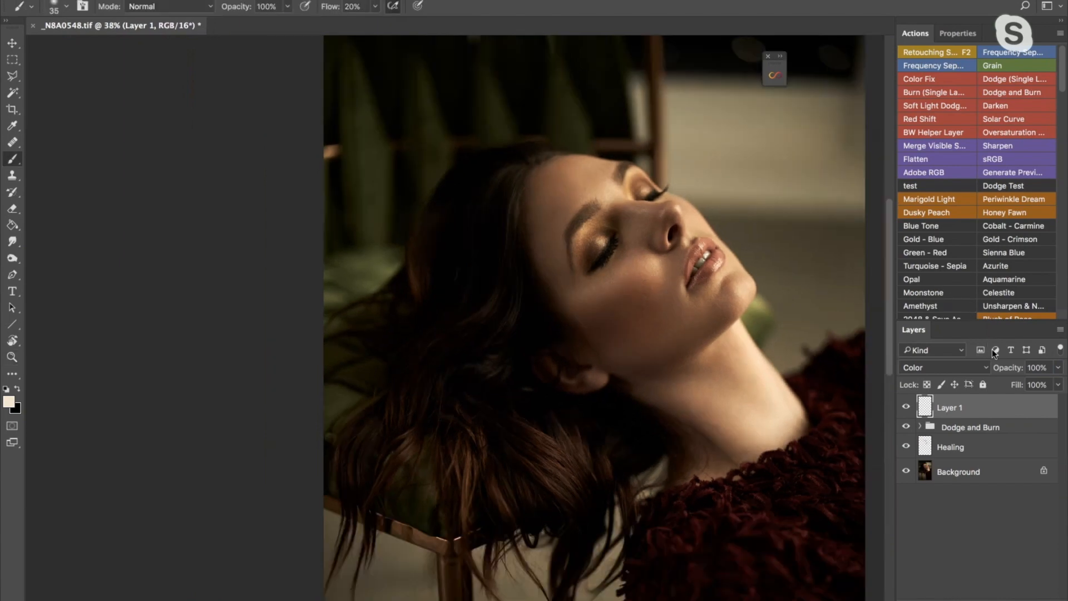
- Lower Layer 1's opacity to 70% and check the teeth up close and in the wider portrait
drag(1004, 370, 1001, 370)
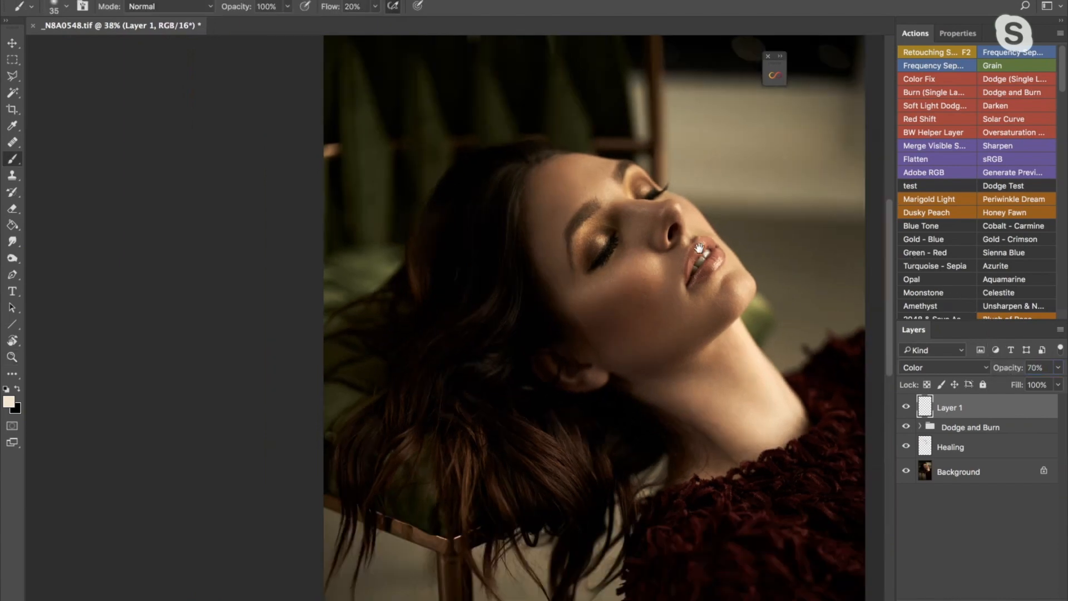
key(z)
drag(699, 247, 702, 248)
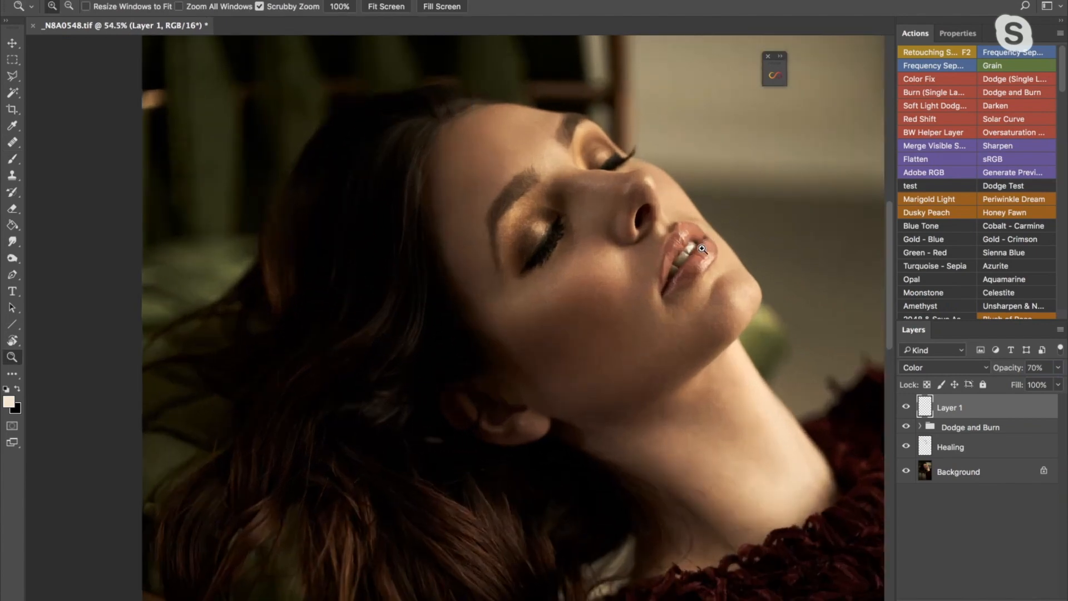
alt+click(702, 248)
alt+click(702, 249)
key(b)
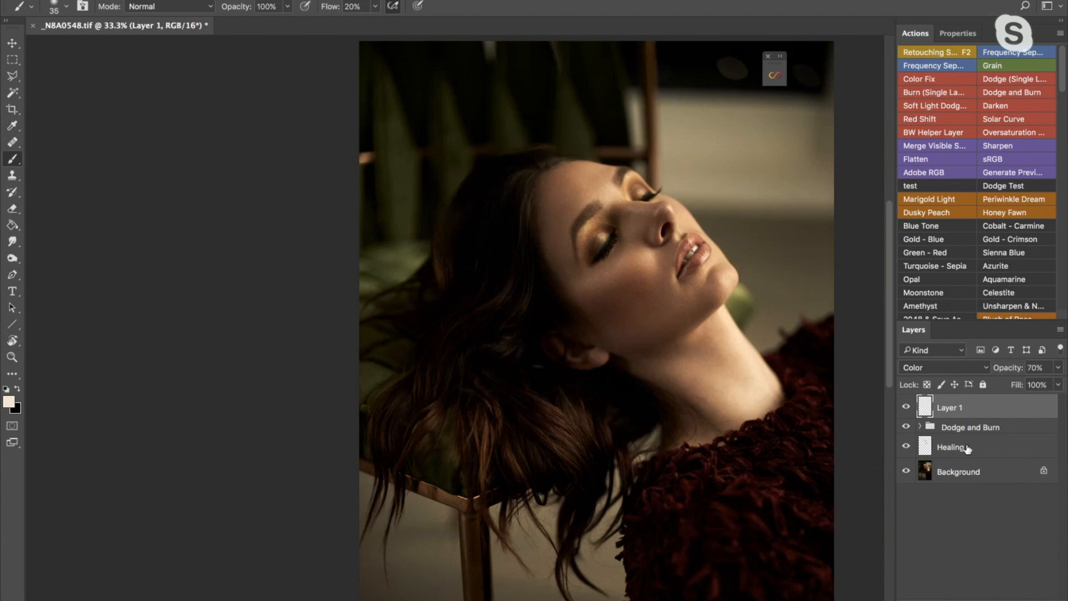
- Touch up the teeth on the Dodge layer's mask with a 40 px white brush at 2% flow
click(919, 426)
click(965, 491)
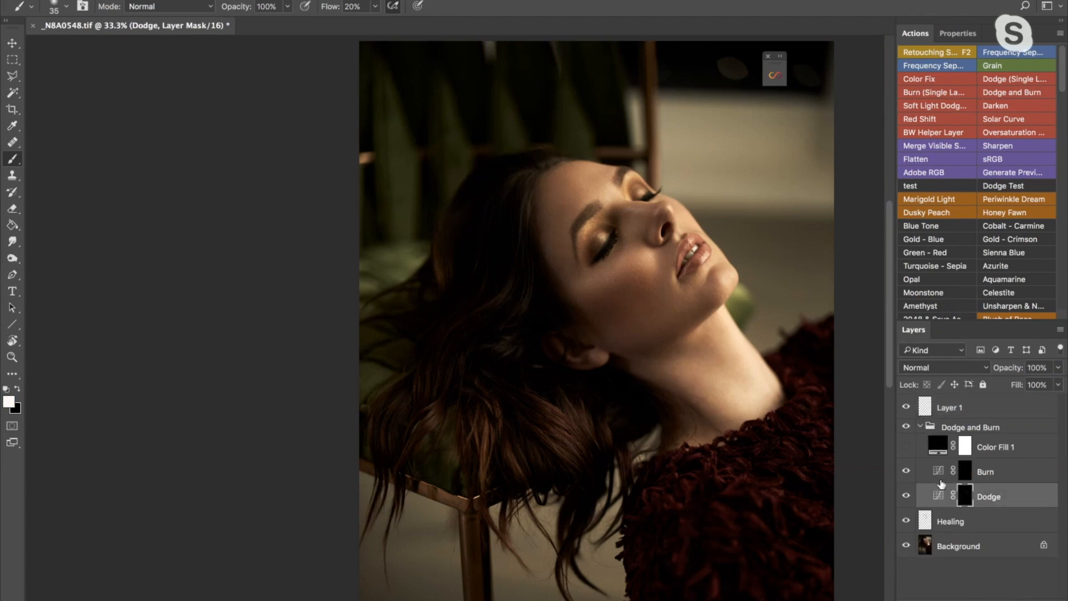
key(super+space)
drag(682, 257, 737, 258)
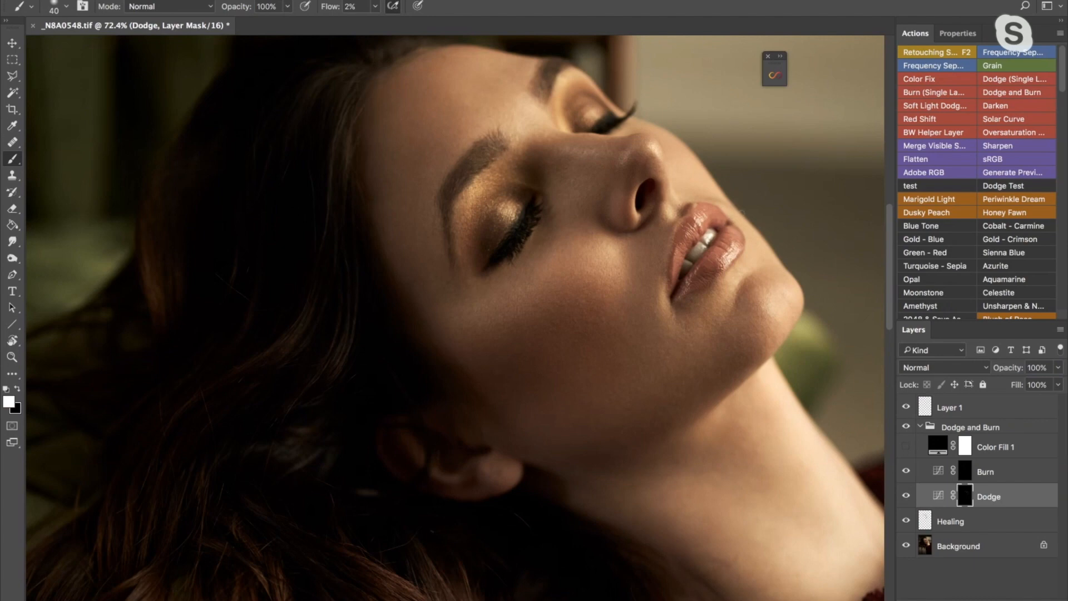
key(ctrl+minus)
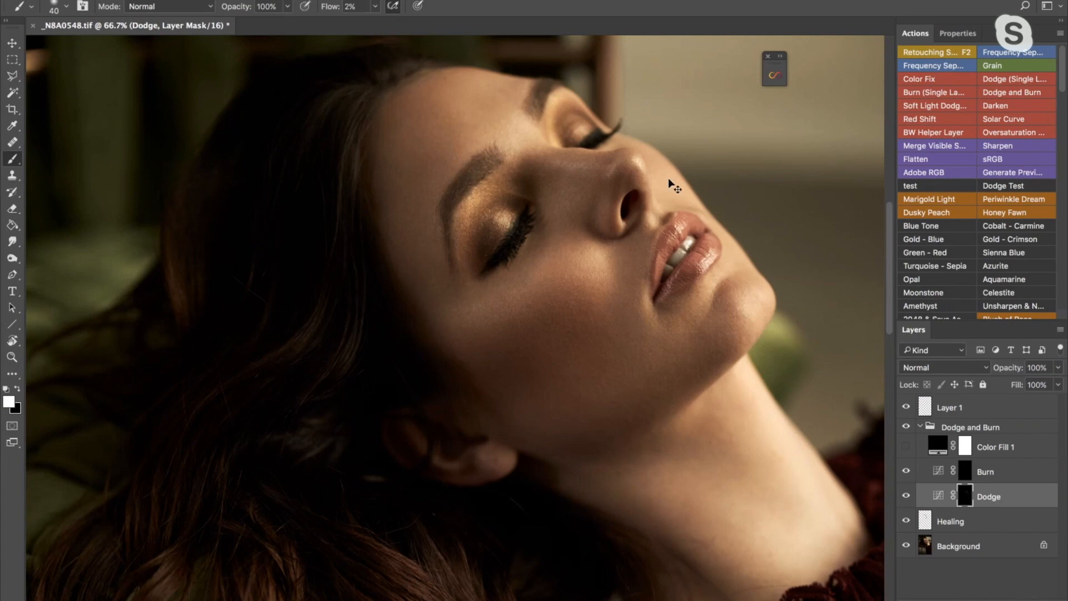
key(super+minus)
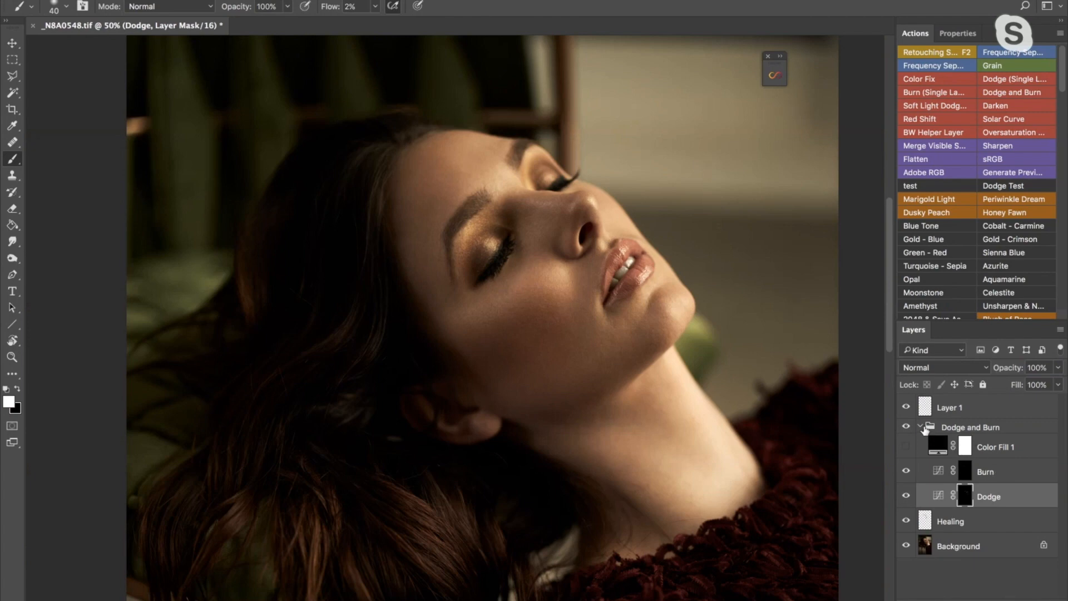
- Review the layers inside the Dodge and Burn group against the isolated Background, and leave the group collapsed
click(919, 427)
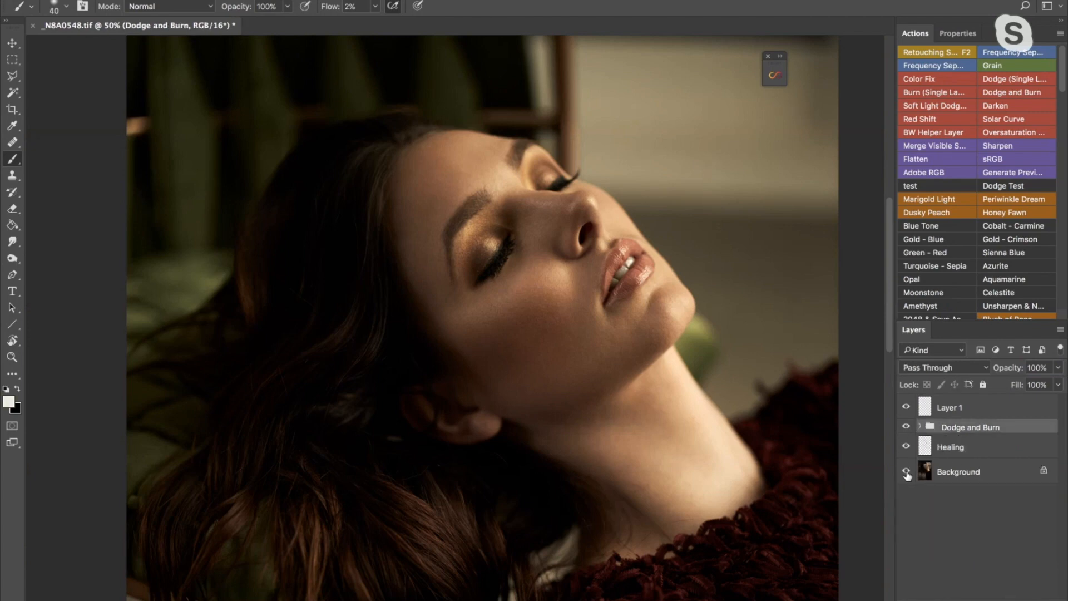
click(920, 427)
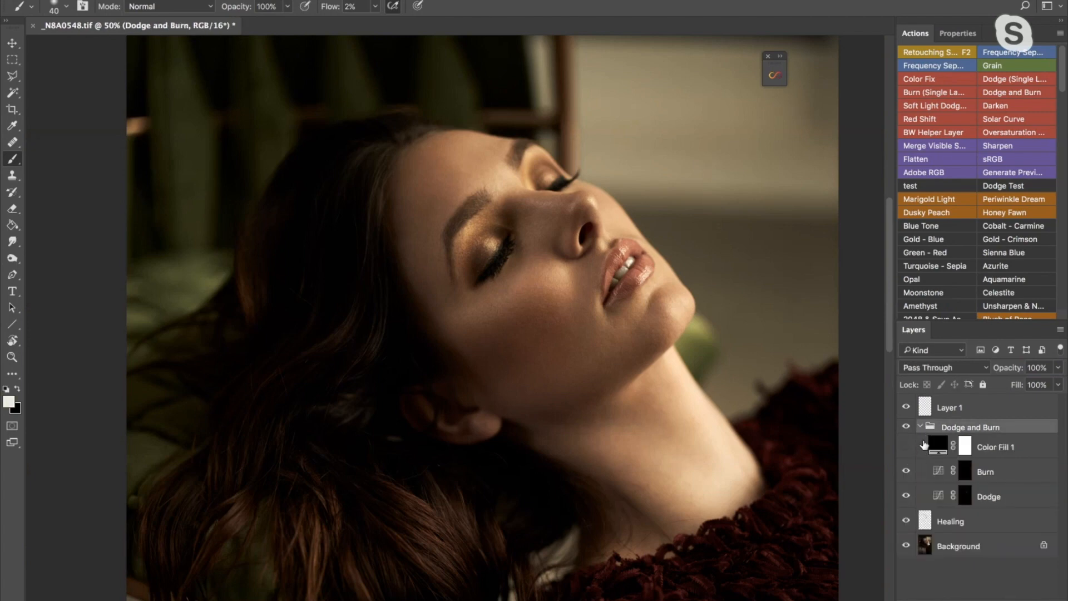
alt+click(906, 546)
alt+click(906, 545)
click(920, 427)
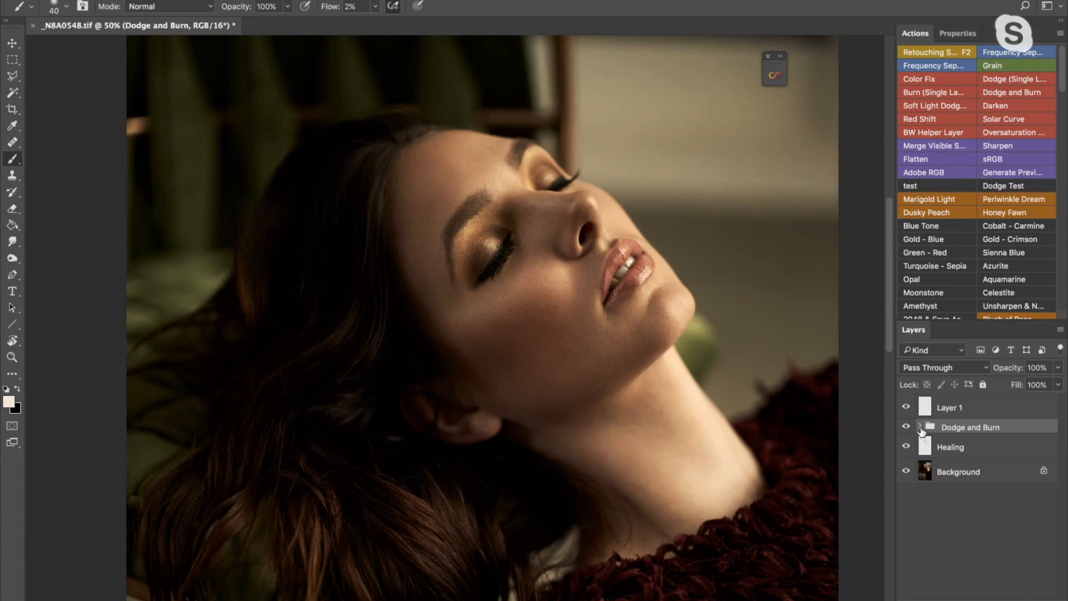
- Compare the face before and after retouching by repeatedly isolating the Background and restoring all layers
alt+click(906, 471)
alt+click(905, 471)
alt+click(906, 471)
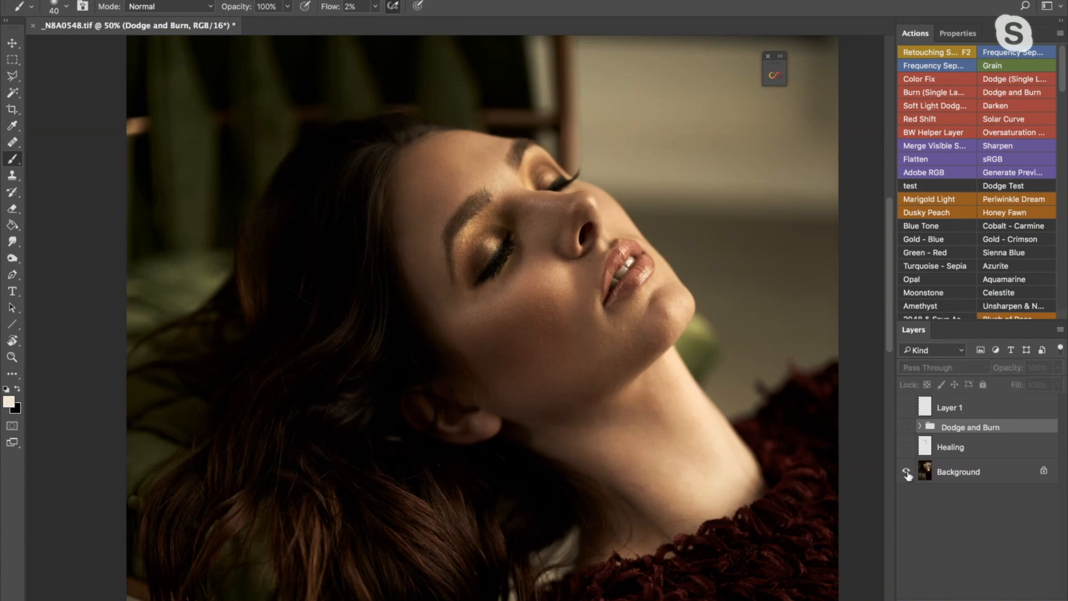
alt+click(906, 472)
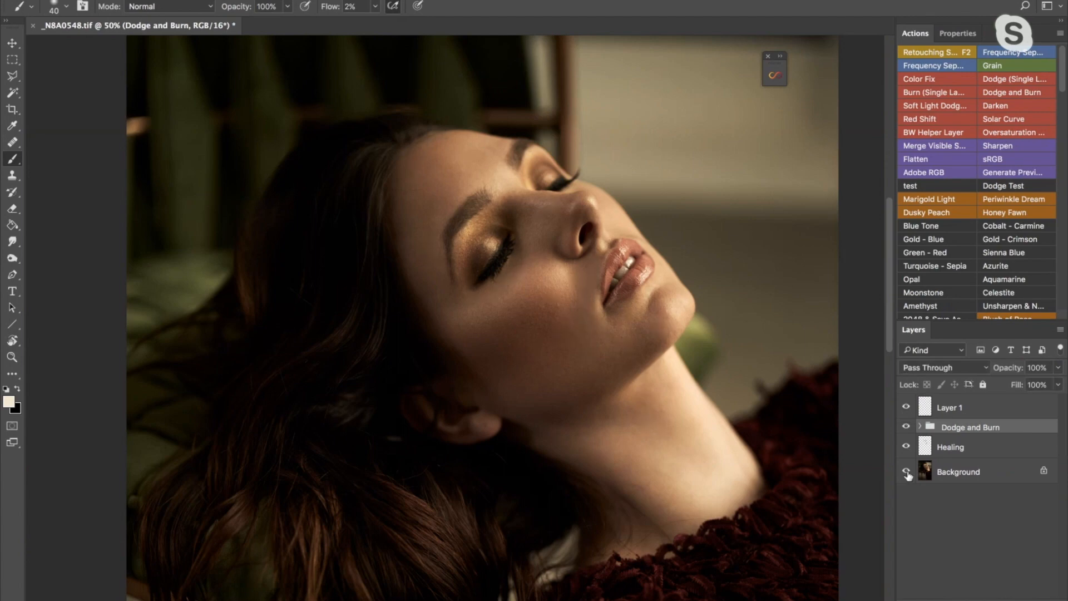
alt+click(906, 472)
alt+click(906, 472)
alt+click(906, 472)
alt+click(906, 472)
- Compare the original and retouched versions of the wider portrait at 33.3% by toggling every layer above the Background
key(ctrl+minus)
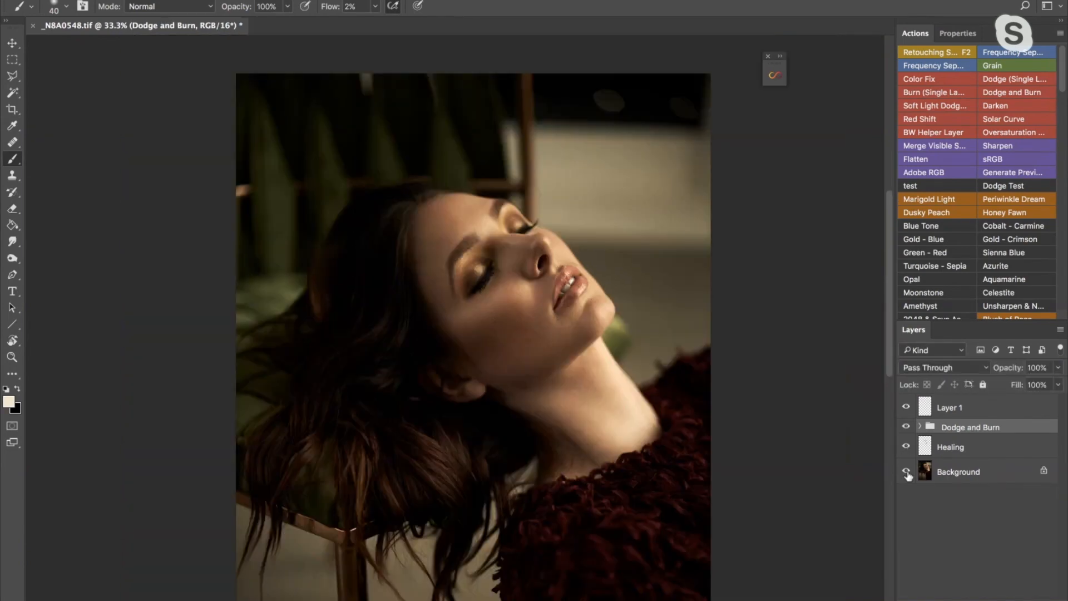
key(ctrl+minus)
key(ctrl+plus)
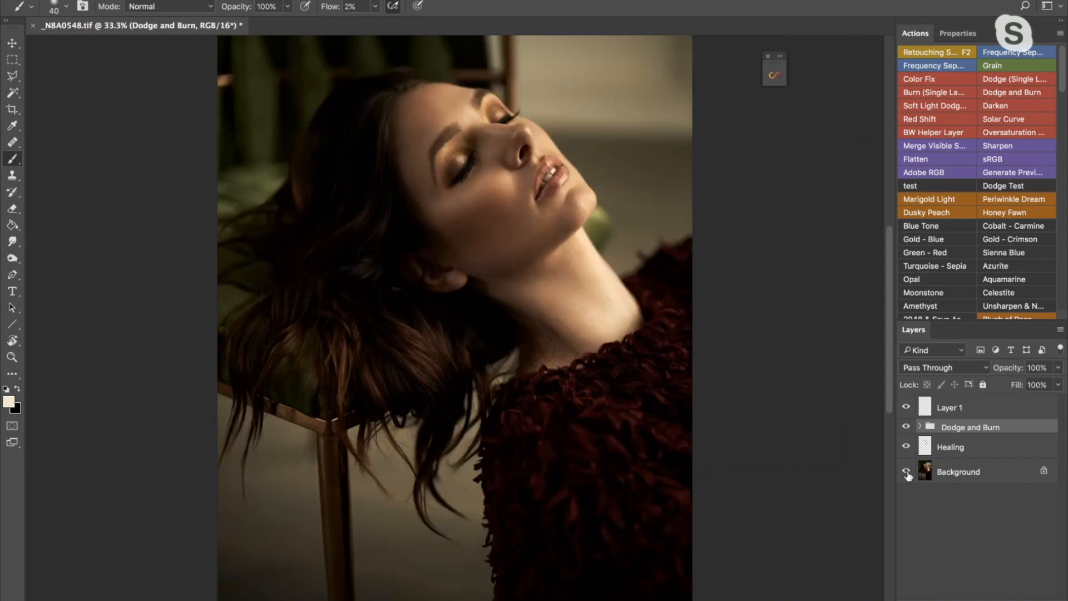
drag(575, 255, 576, 320)
alt+click(906, 471)
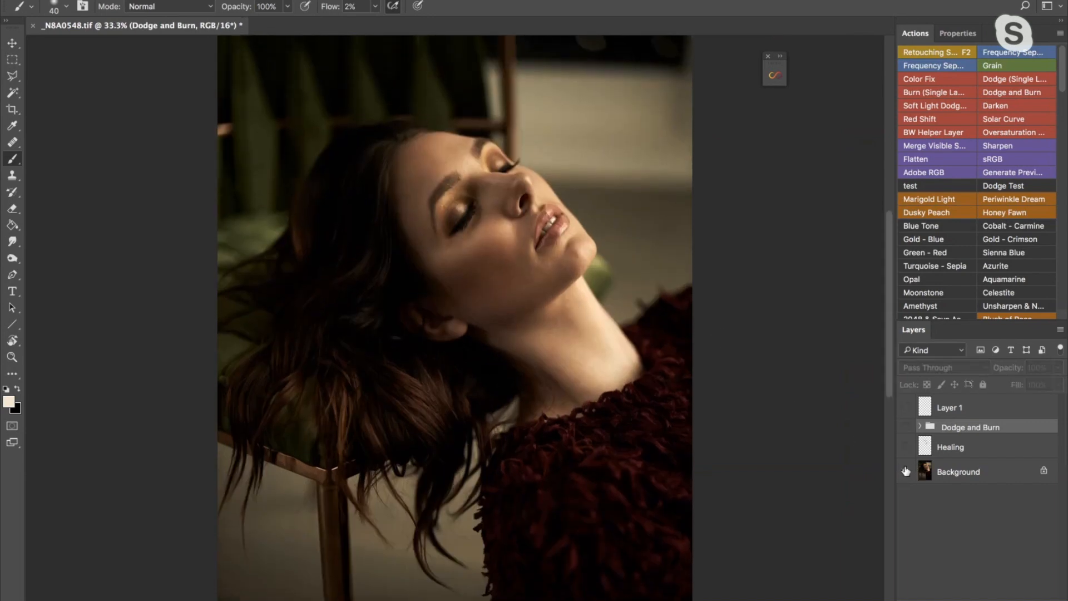
alt+click(906, 471)
alt+click(905, 471)
alt+click(905, 471)
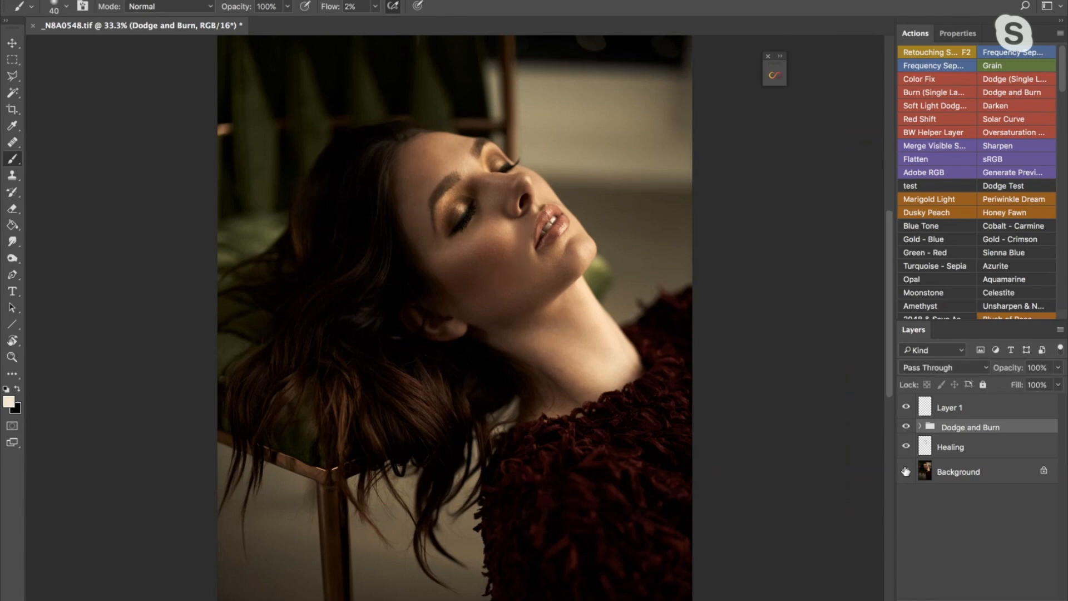
alt+click(906, 471)
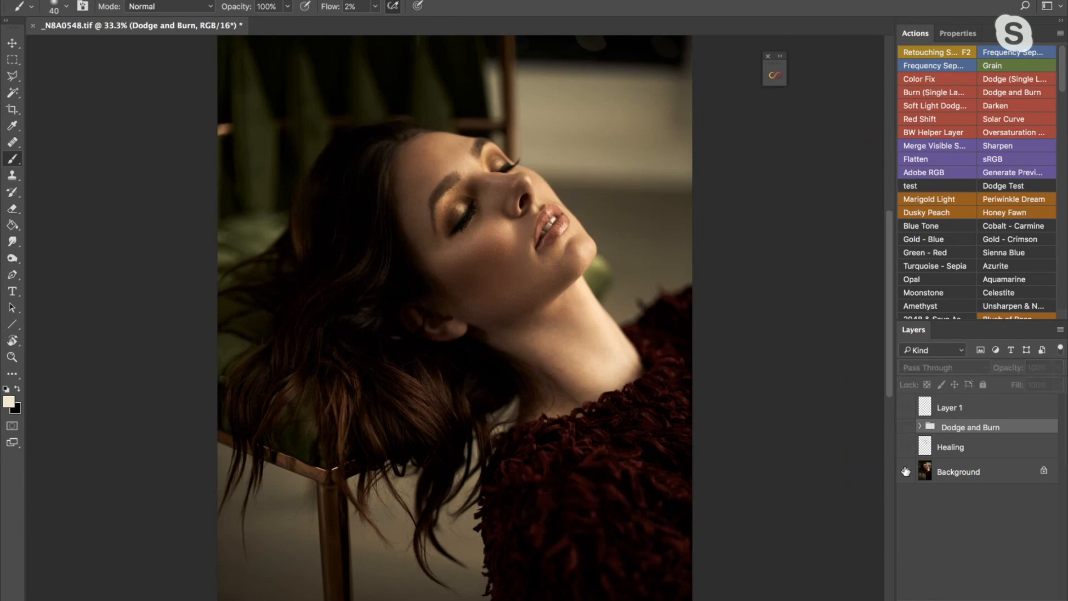
alt+click(905, 471)
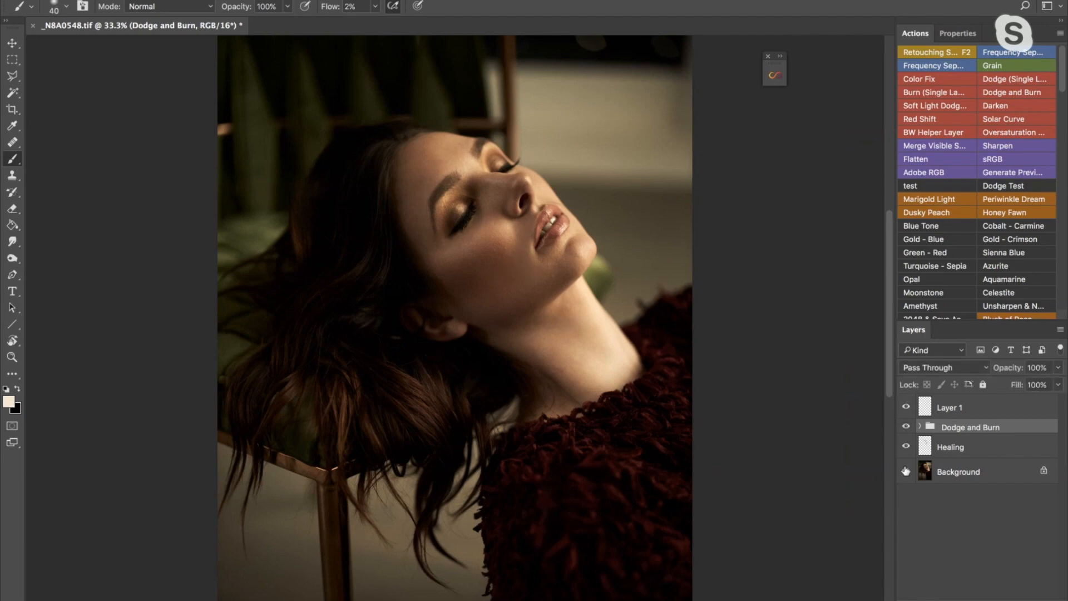
alt+click(906, 471)
alt+click(905, 471)
- Rename Layer 1 as Color
click(939, 414)
double_click(939, 412)
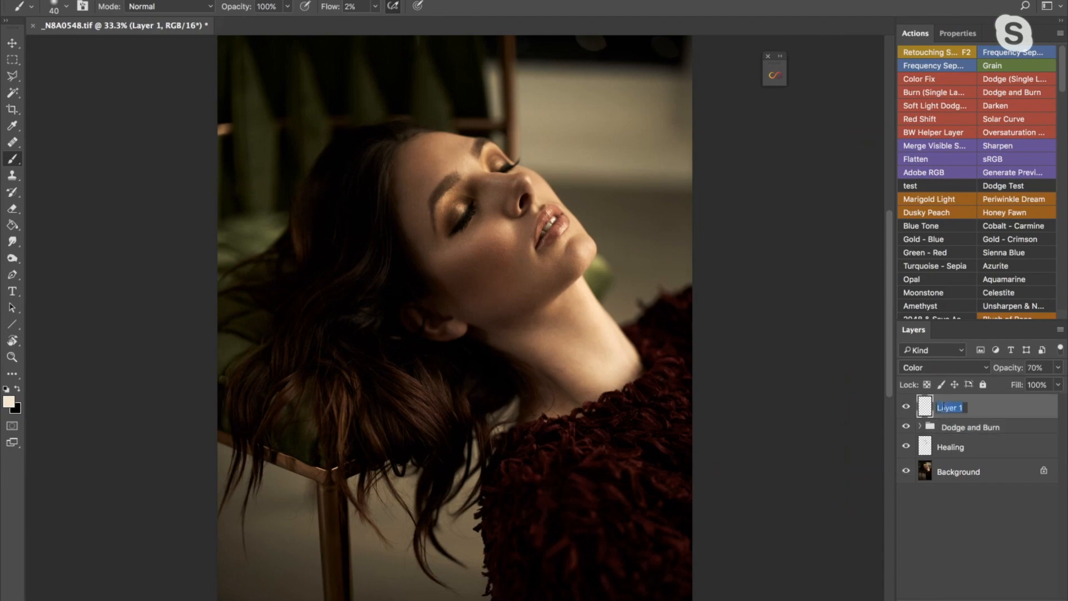
text(Color)
key(Return)
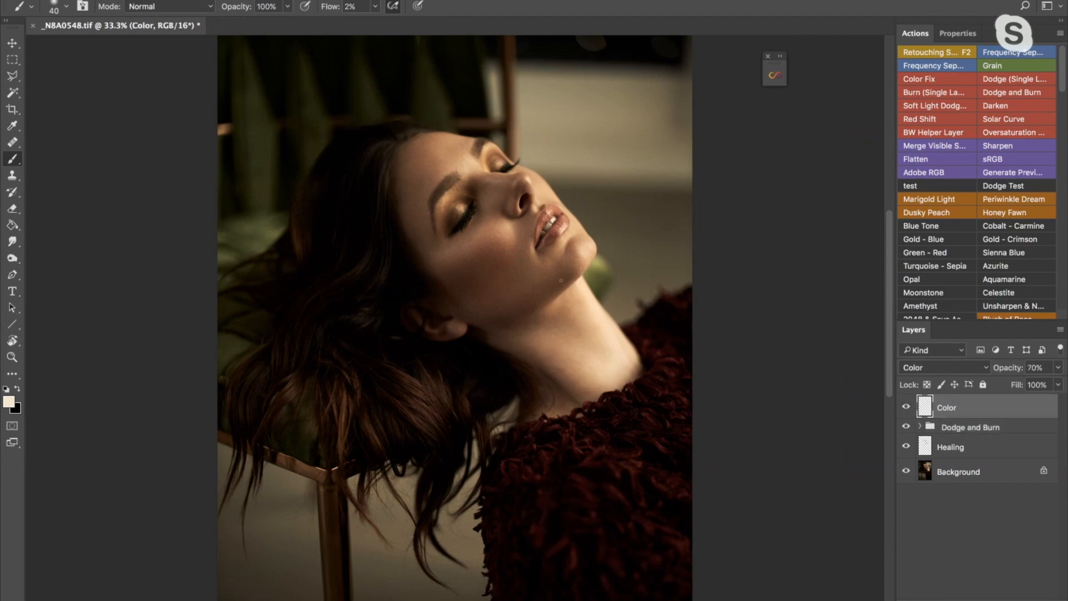
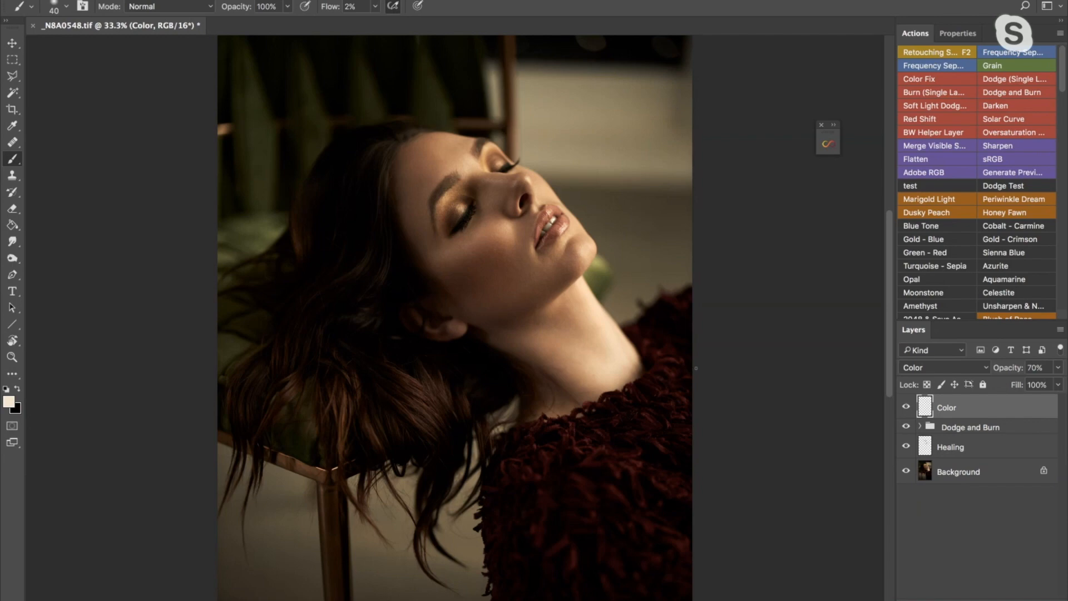
- Open the Infinite Color panel for color grading the portrait
click(828, 144)
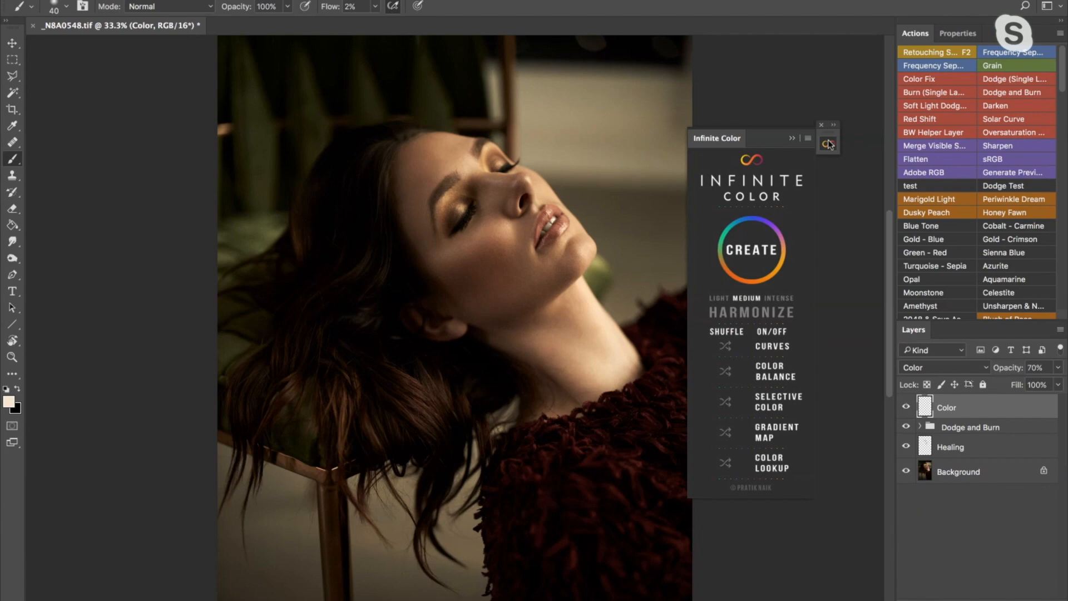
click(828, 145)
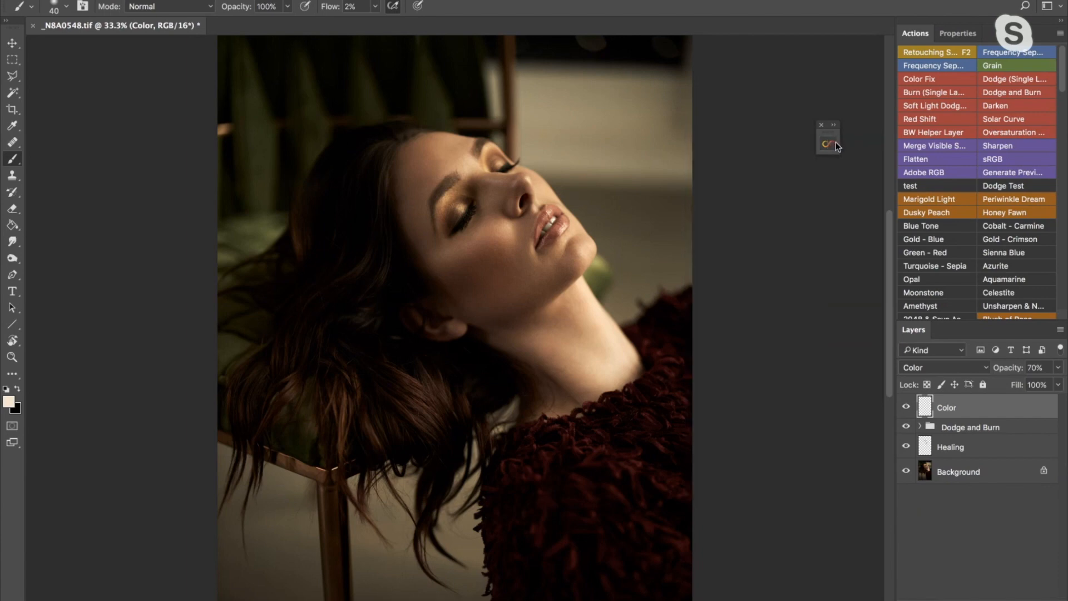
click(833, 146)
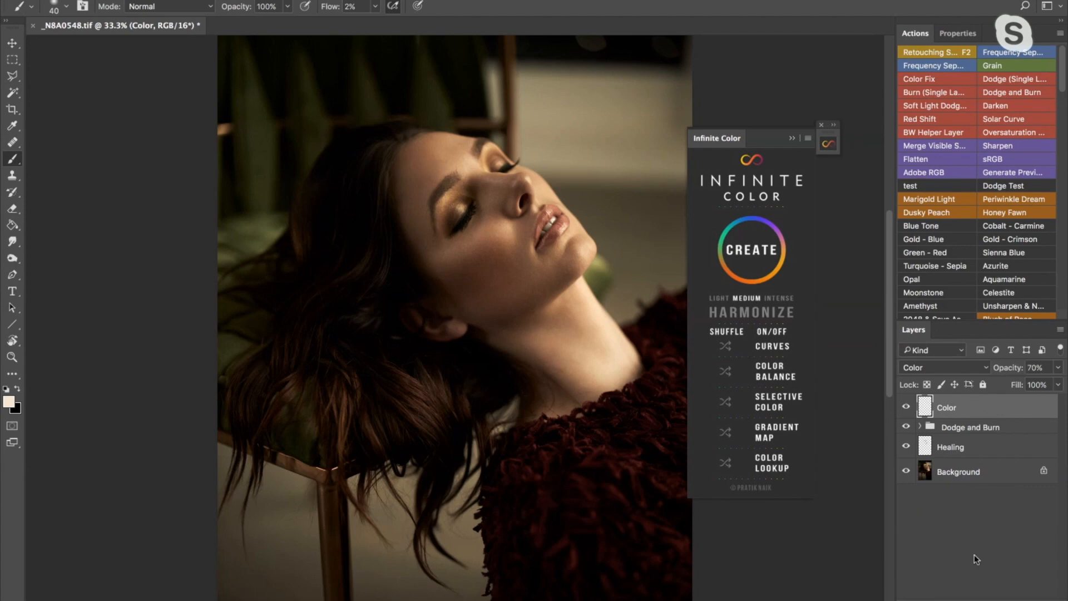
- Try shifting the magenta–green midtones of a new Color Balance adjustment layer, and delete that layer
click(989, 595)
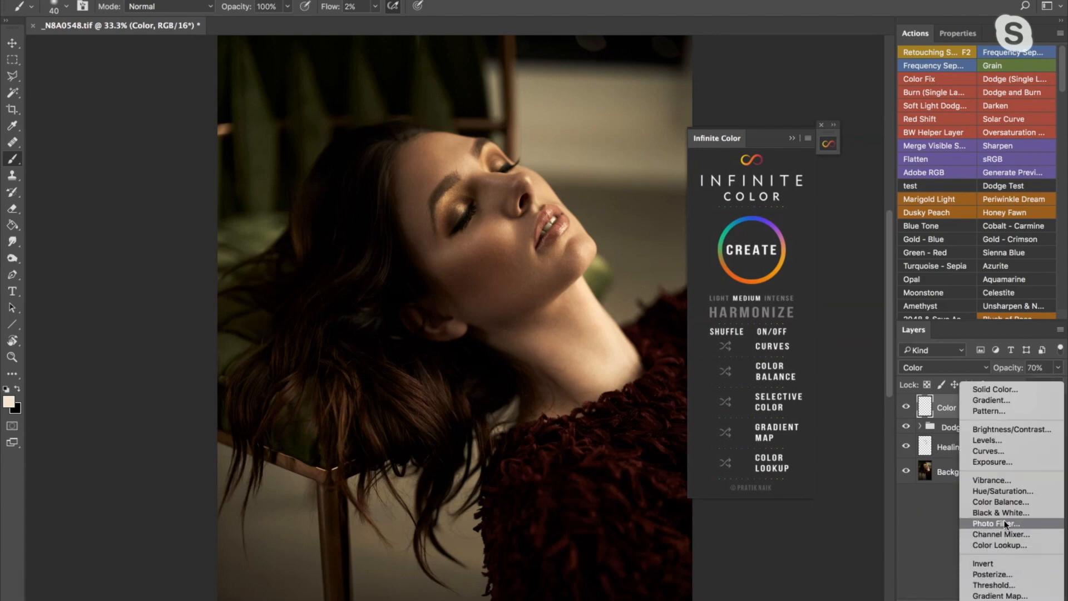
click(990, 502)
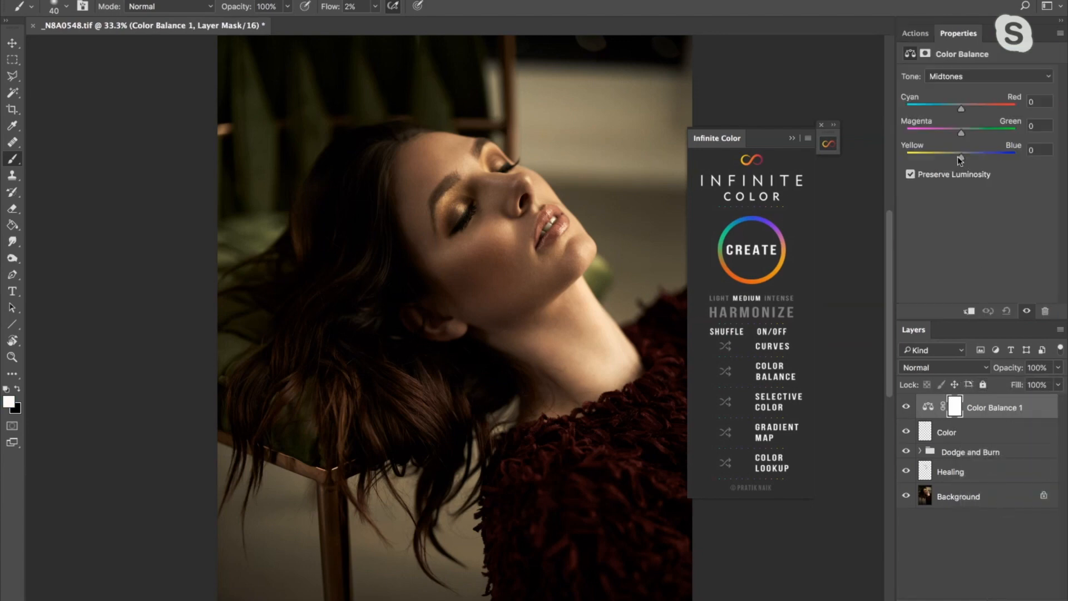
click(964, 132)
drag(965, 132, 943, 129)
drag(944, 133, 946, 133)
click(1039, 126)
drag(1039, 126, 989, 130)
text(0)
key(BackSpace)
click(996, 432)
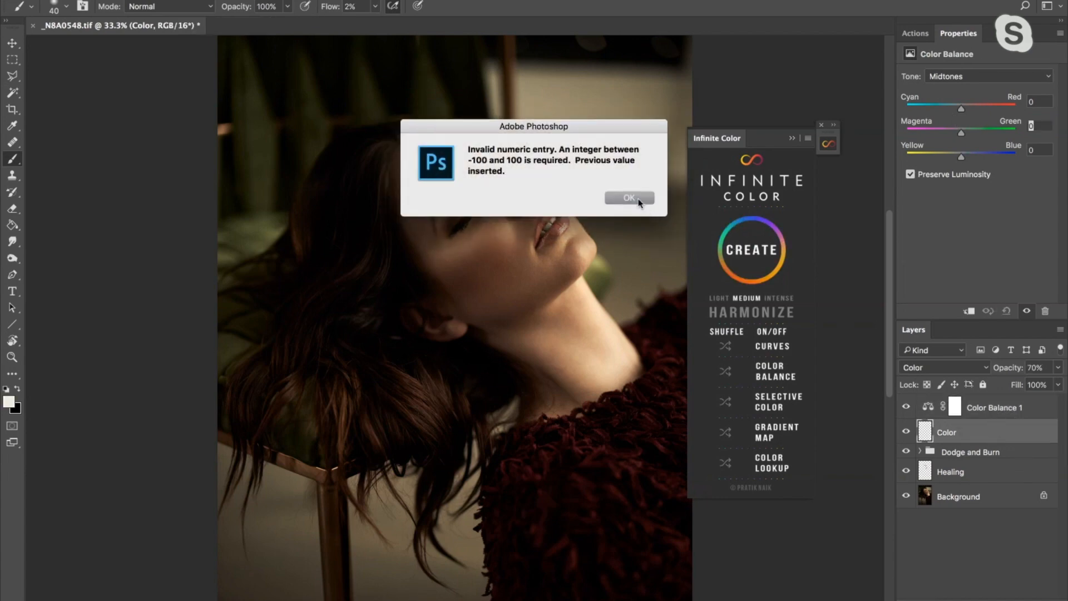
click(629, 198)
click(981, 416)
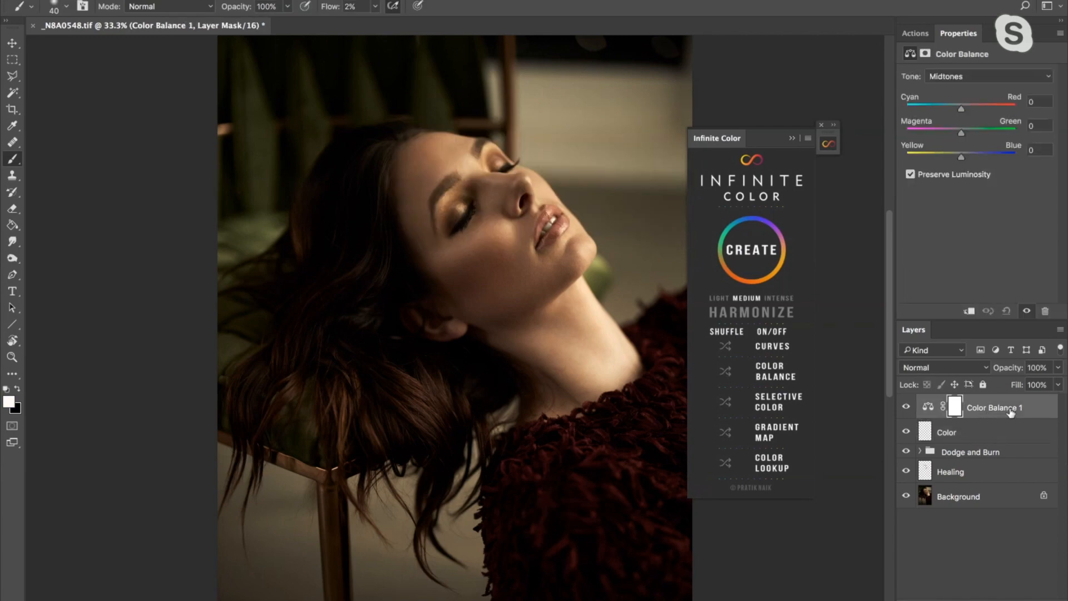
drag(1010, 411, 1044, 594)
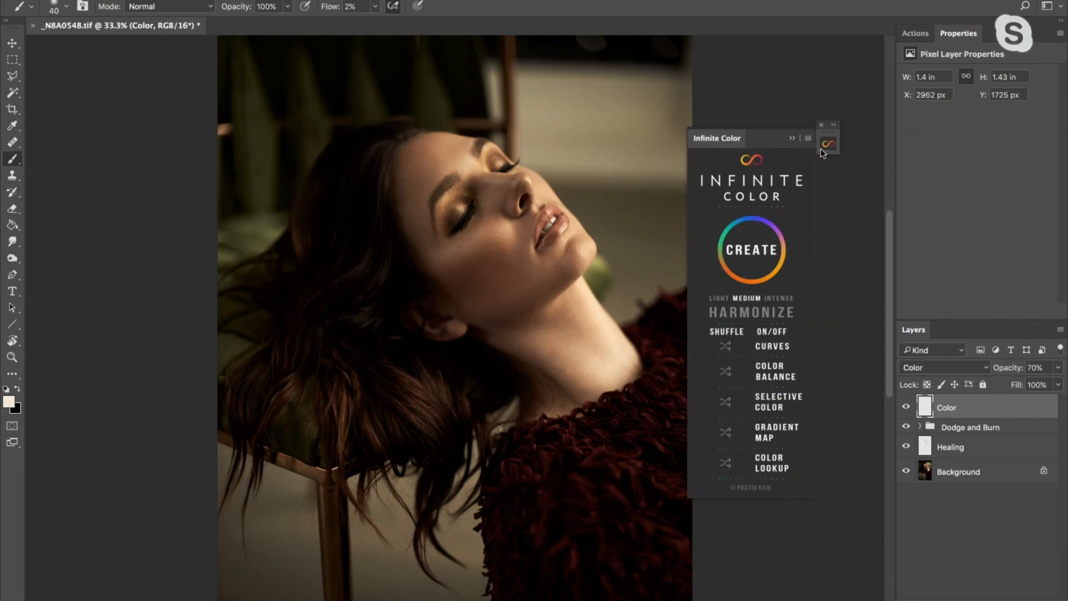
- Float the Infinite Color panel beside the portrait, set its intensity to Light and create a color grade
drag(723, 141, 718, 162)
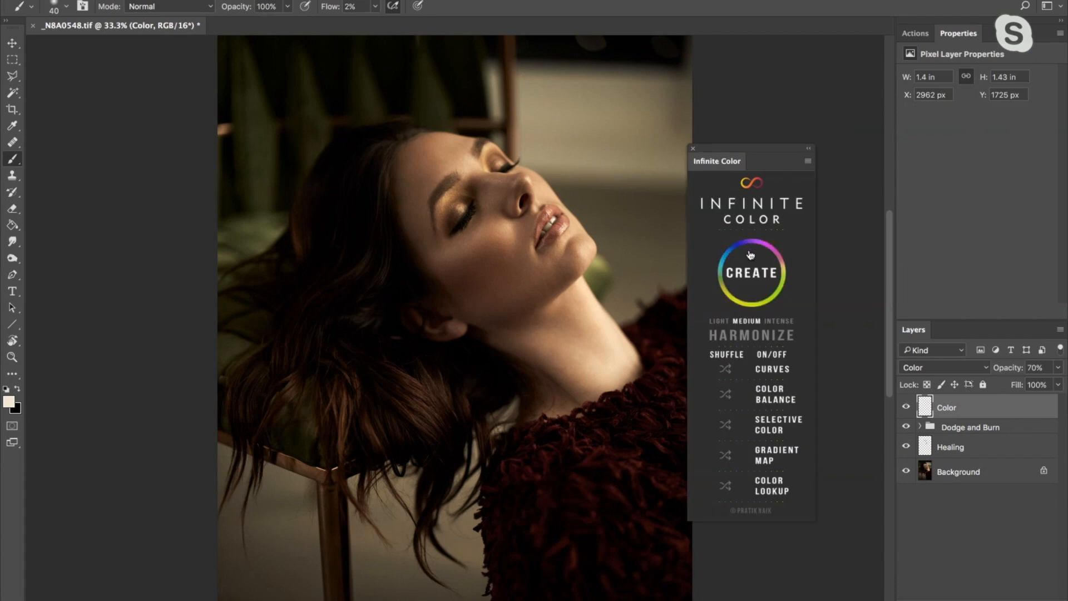
click(716, 321)
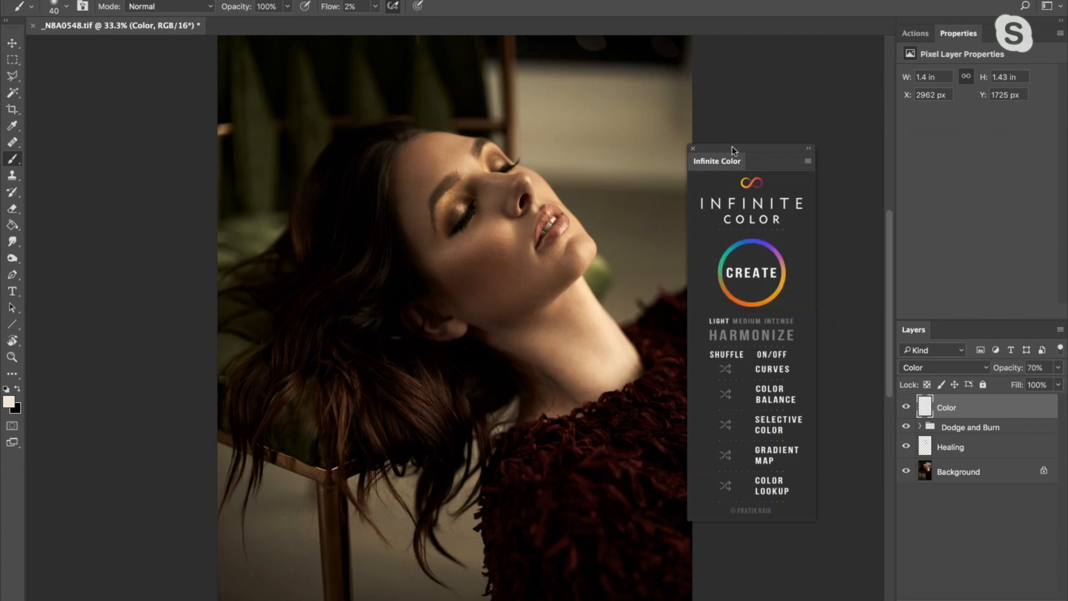
drag(730, 152, 763, 122)
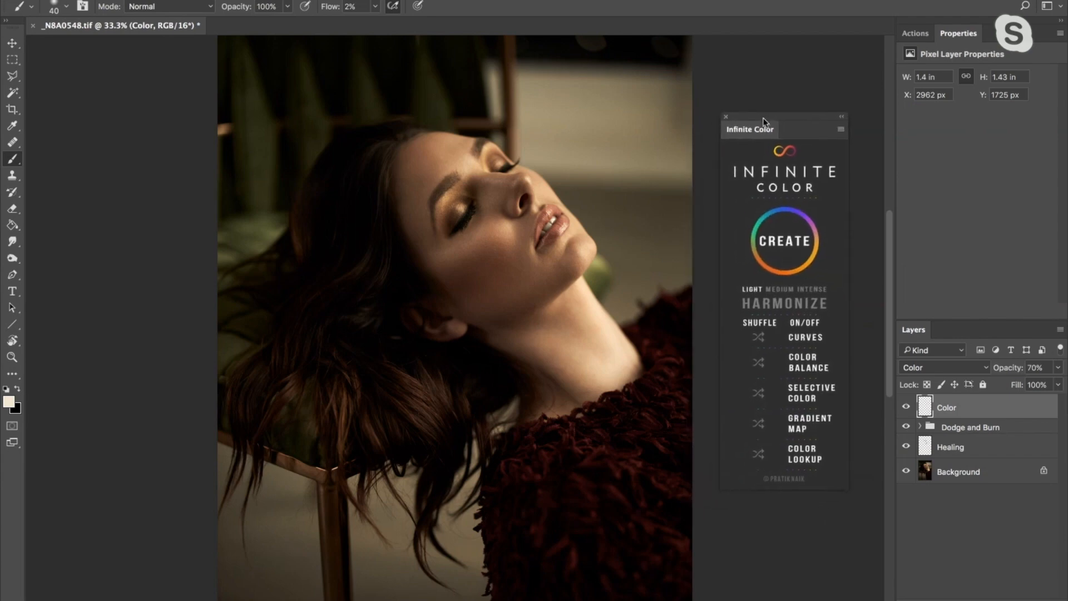
click(788, 247)
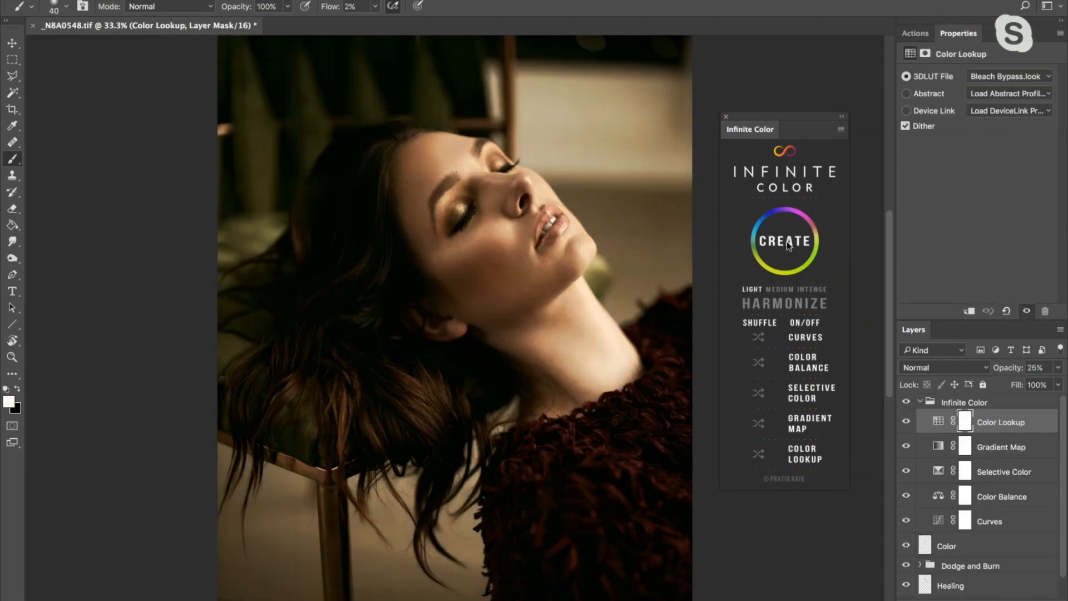
- Compare the portrait with and without the Infinite Color group, and inspect its Gradient Map, Selective Color, Color Balance and Curves settings
click(962, 405)
click(907, 402)
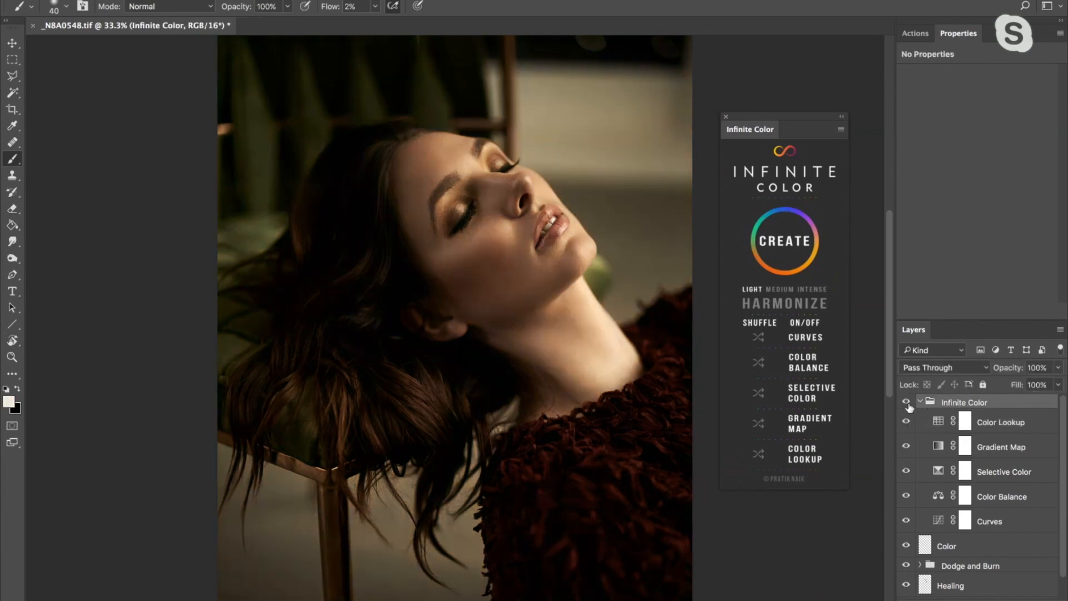
click(906, 401)
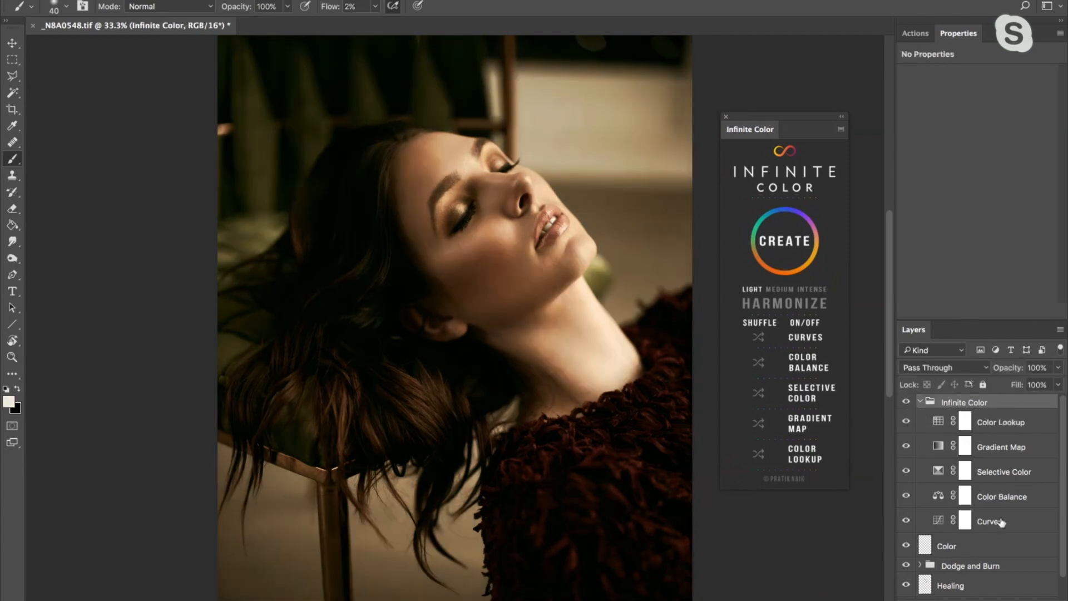
click(1001, 447)
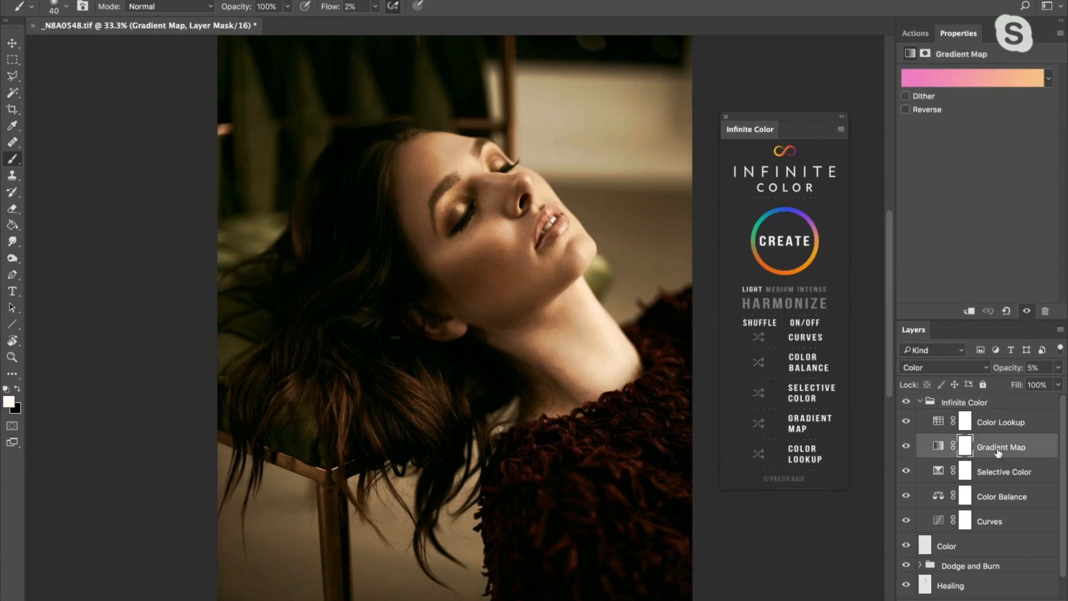
click(991, 472)
click(988, 495)
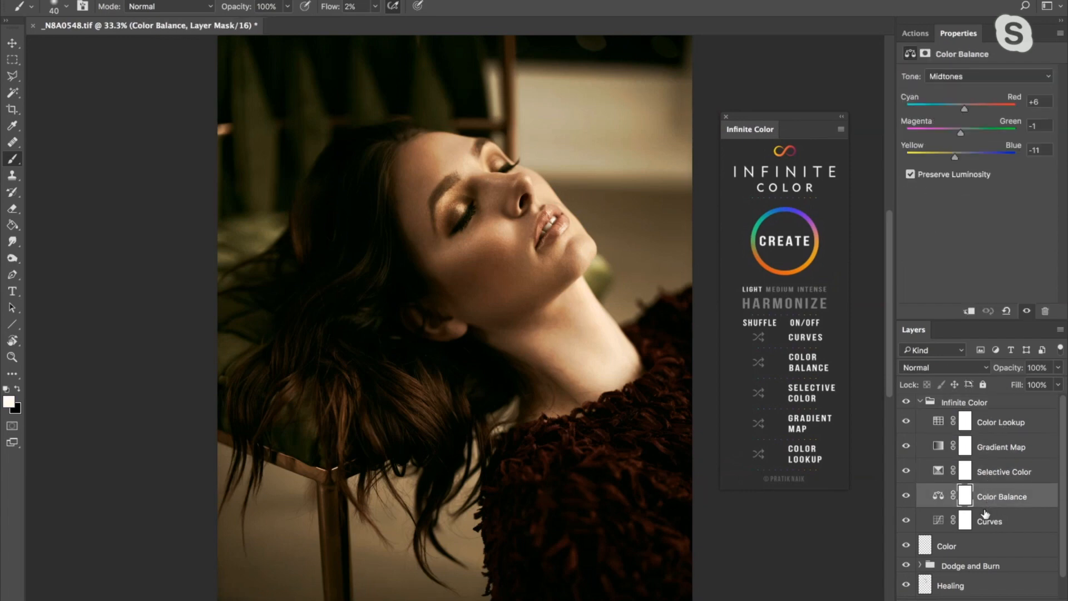
click(986, 517)
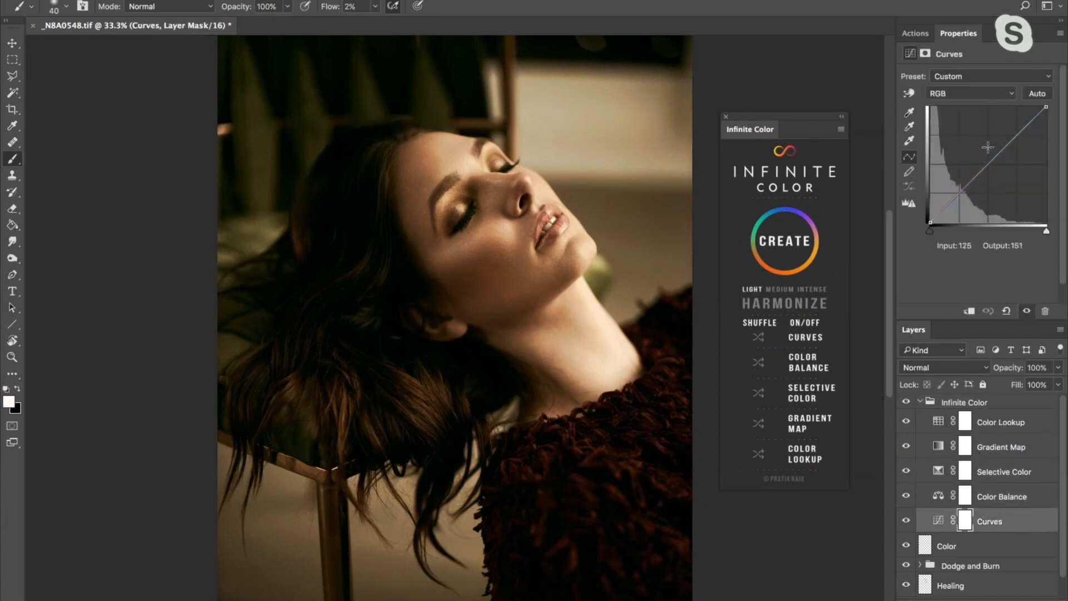
click(994, 443)
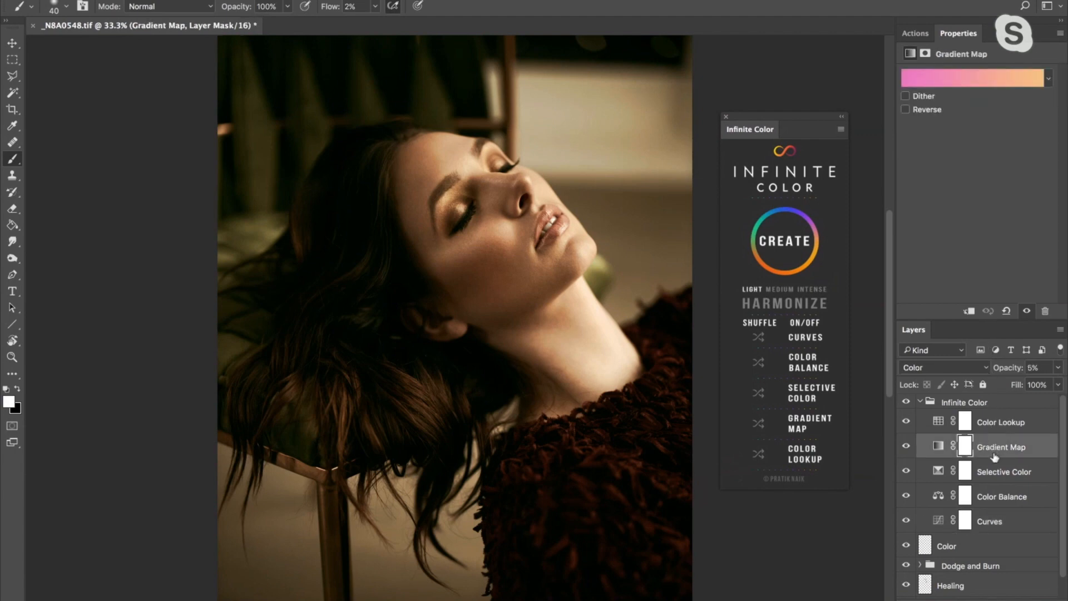
- Generate a different Light color grade and compare it with the ungraded portrait by toggling the Infinite Color group
click(790, 245)
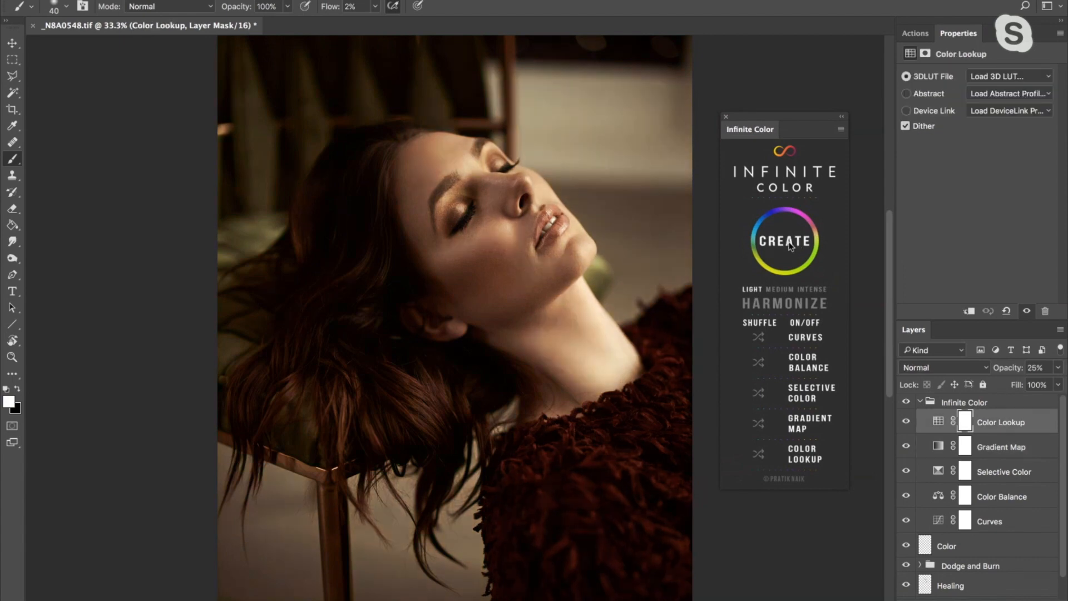
click(905, 402)
click(905, 402)
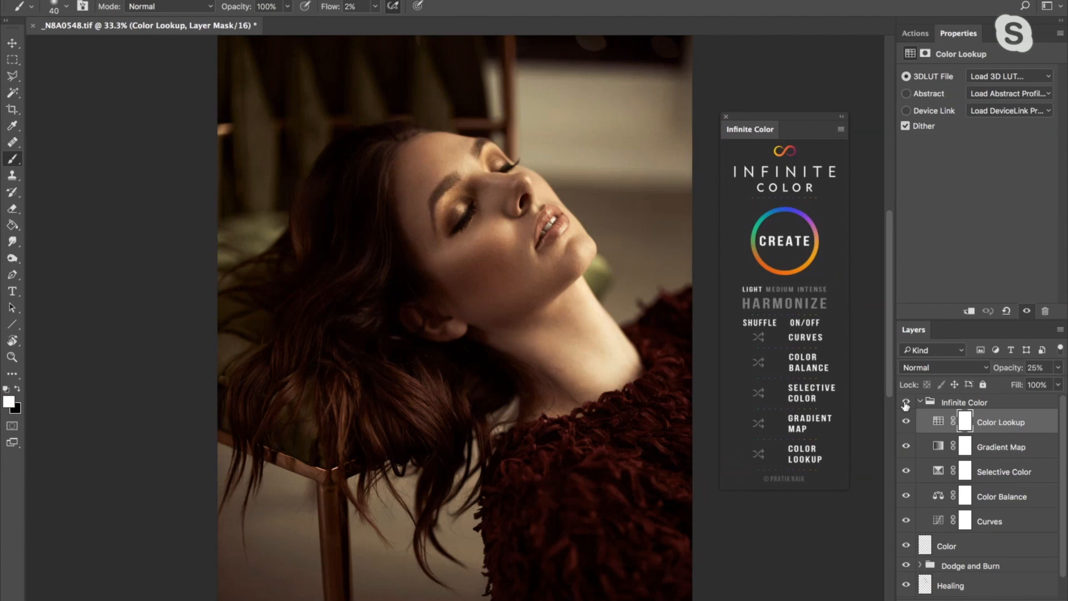
click(905, 402)
click(906, 402)
- Regenerate the Light color grade twice and check the result against the ungraded portrait, ending with the whole image in view at 25%
click(788, 240)
click(788, 240)
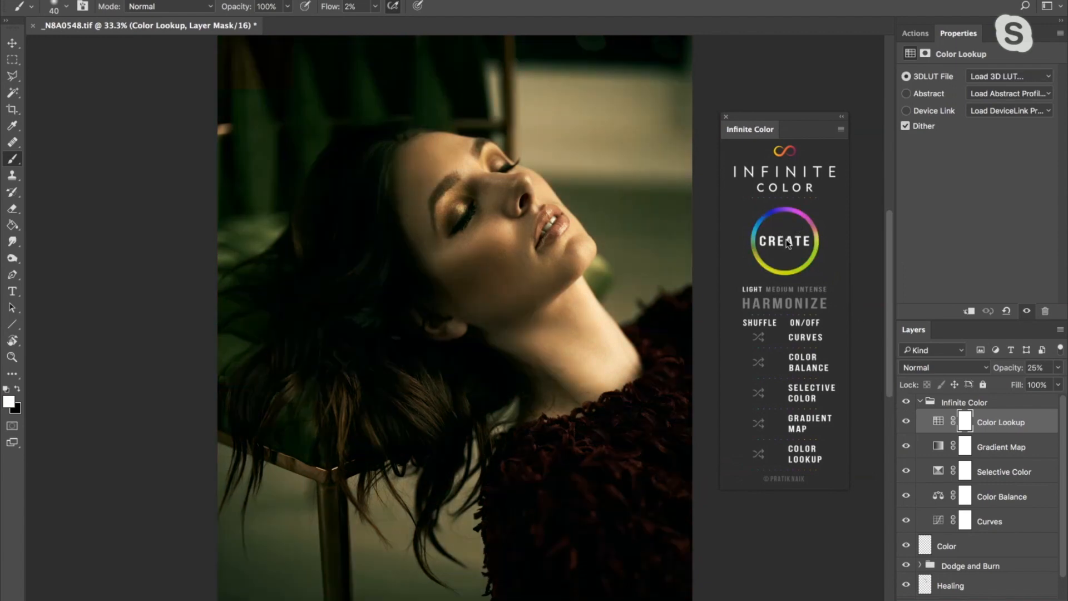
click(906, 401)
click(906, 402)
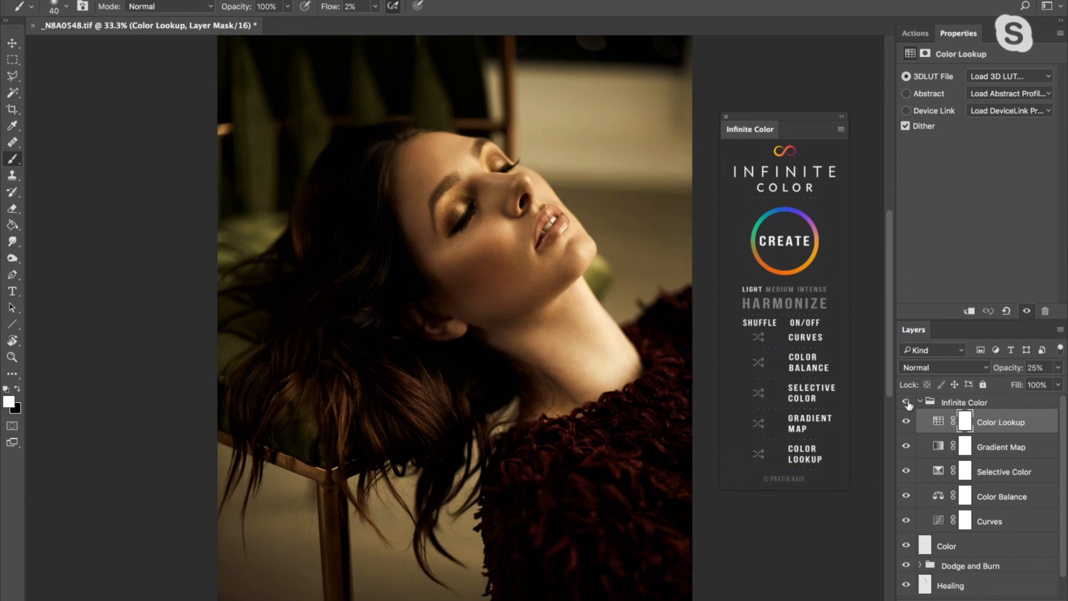
click(906, 402)
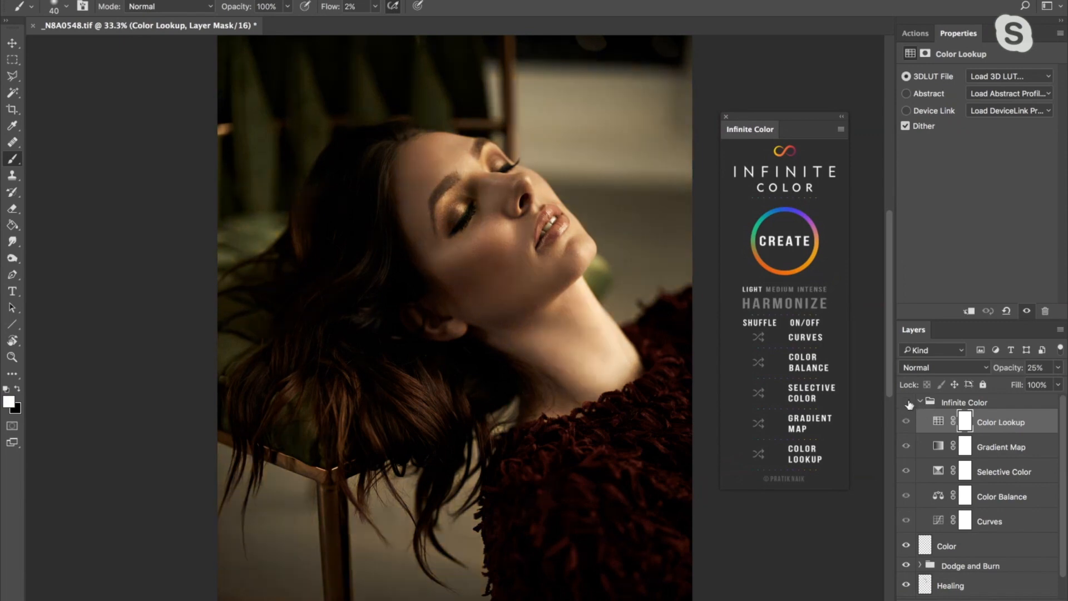
click(906, 402)
key(ctrl+minus)
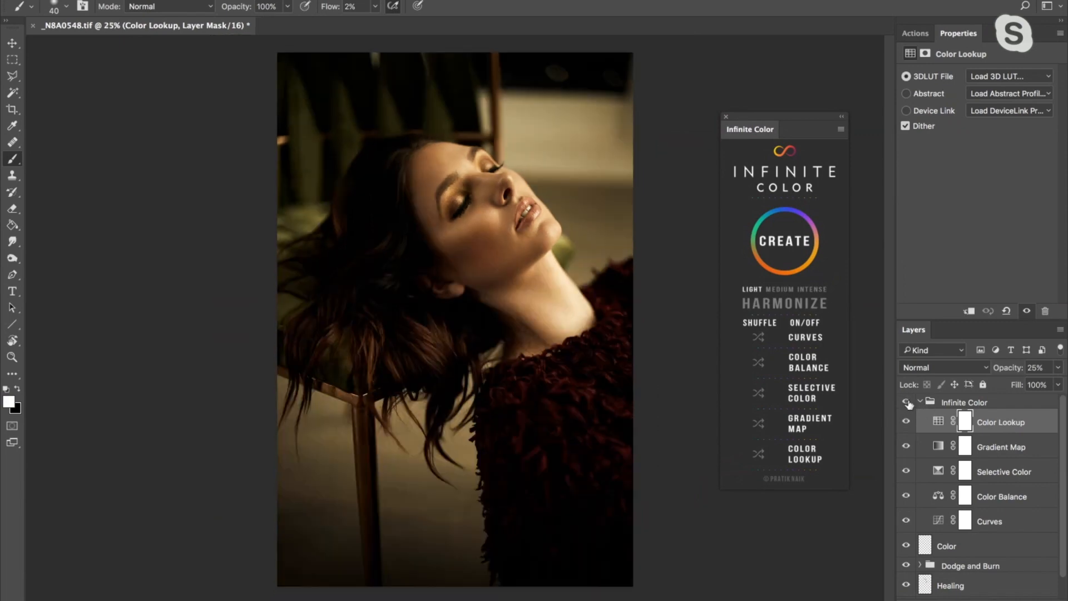
- Lower the Infinite Color group's opacity to 62% and rename the group as Look 1
click(961, 407)
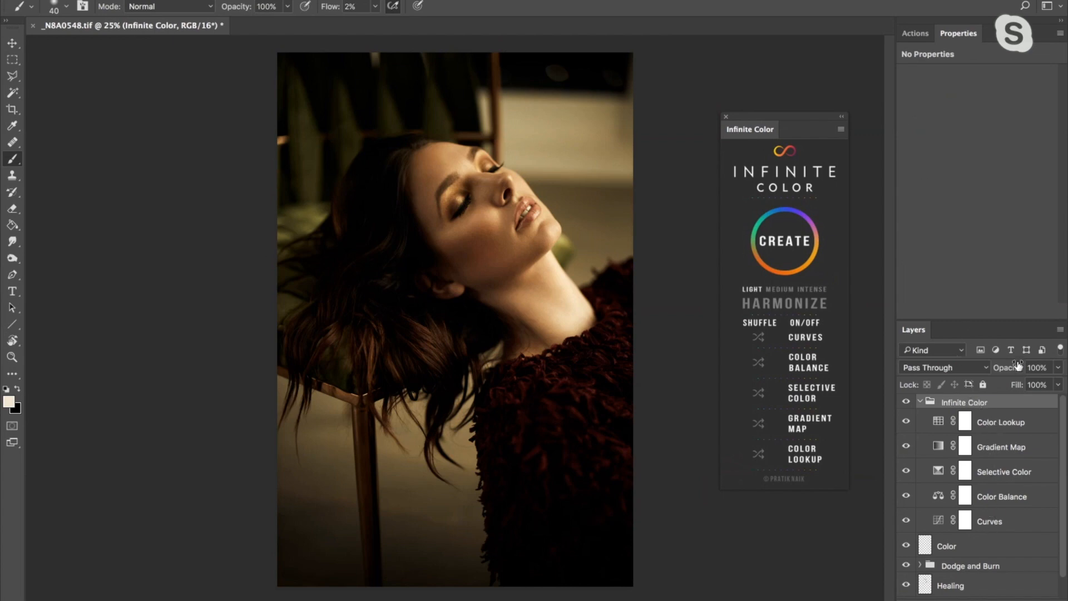
drag(1015, 369, 992, 369)
double_click(963, 401)
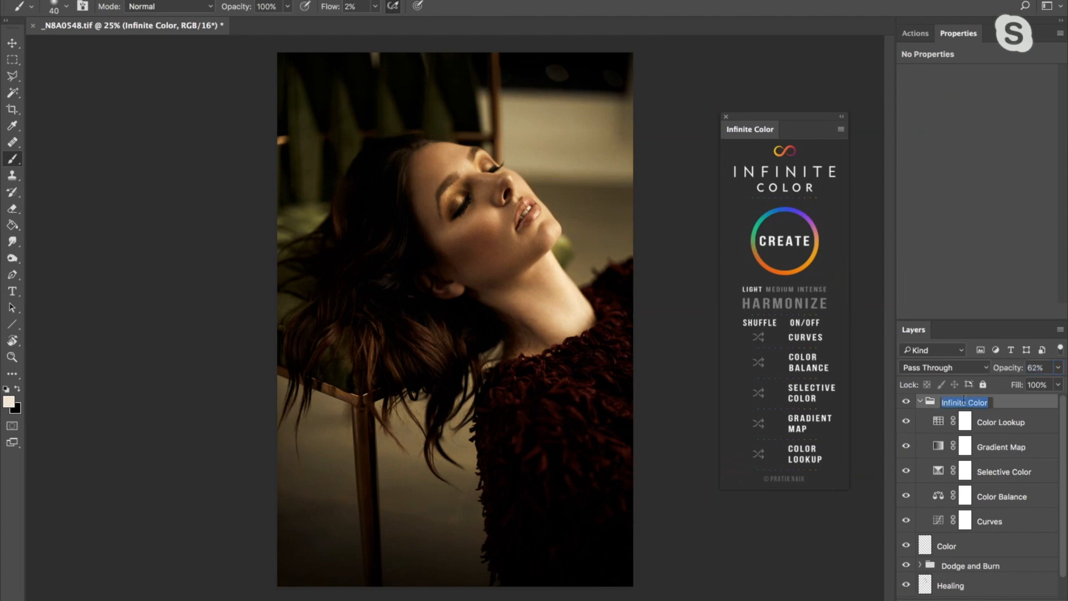
text(R)
key(BackSpace)
text(Look 1)
key(Return)
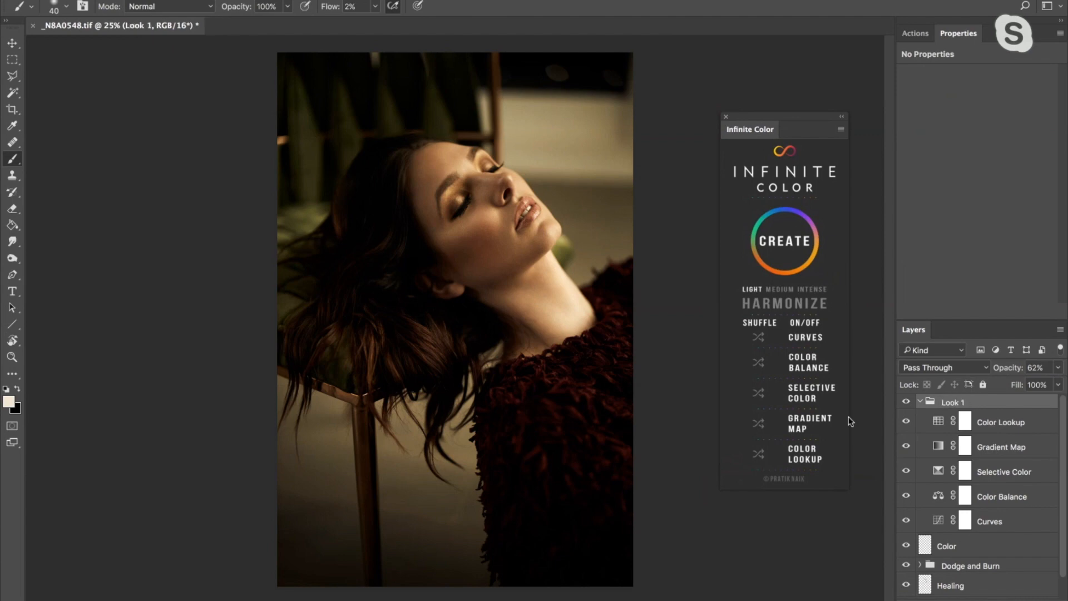
- Hide the Look 1 group, create a second Light color grade above it and compare that grade on and off
click(907, 402)
click(783, 245)
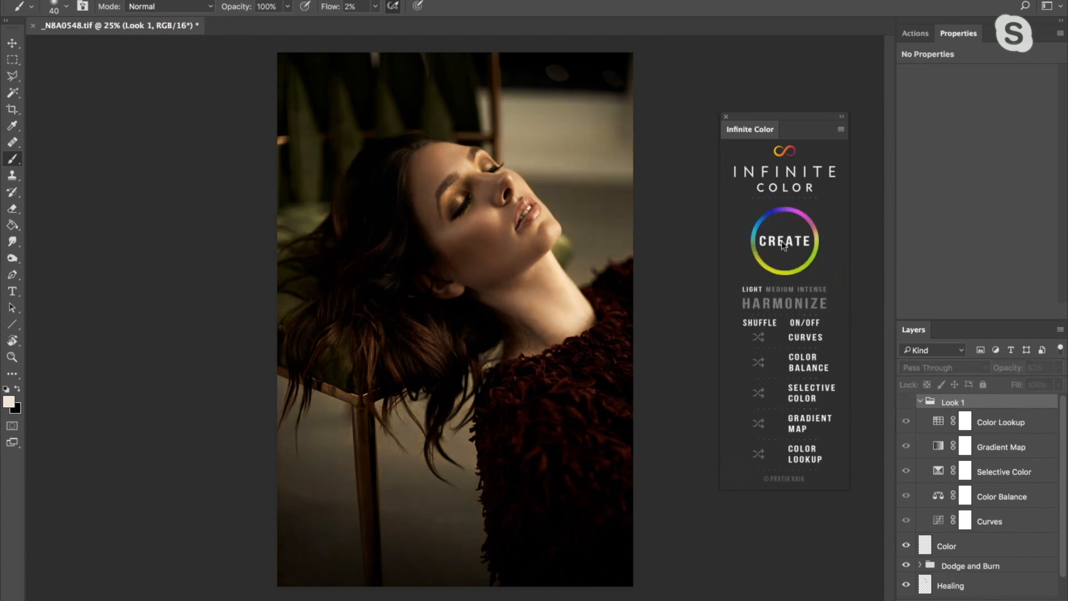
click(906, 402)
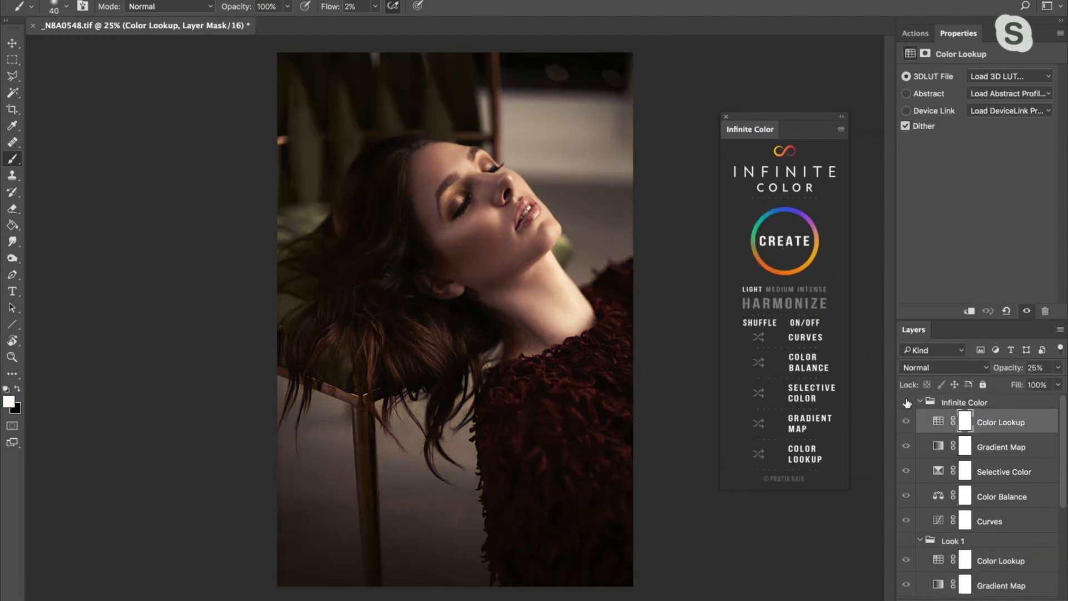
click(906, 402)
- Shuffle the new grade's Gradient Map repeatedly, settling on a green-to-purple gradient
click(990, 443)
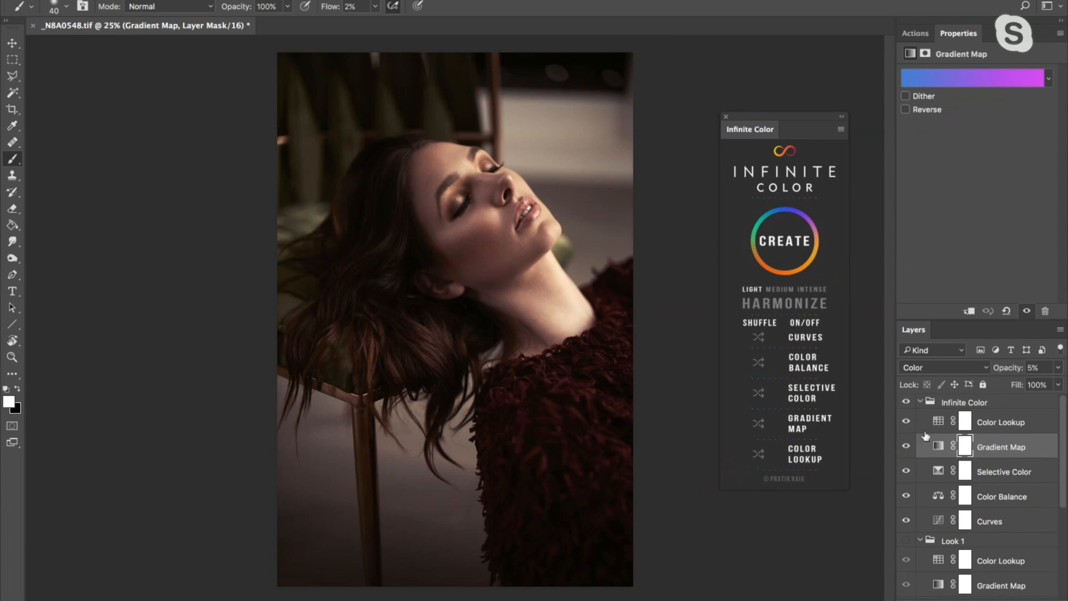
click(760, 425)
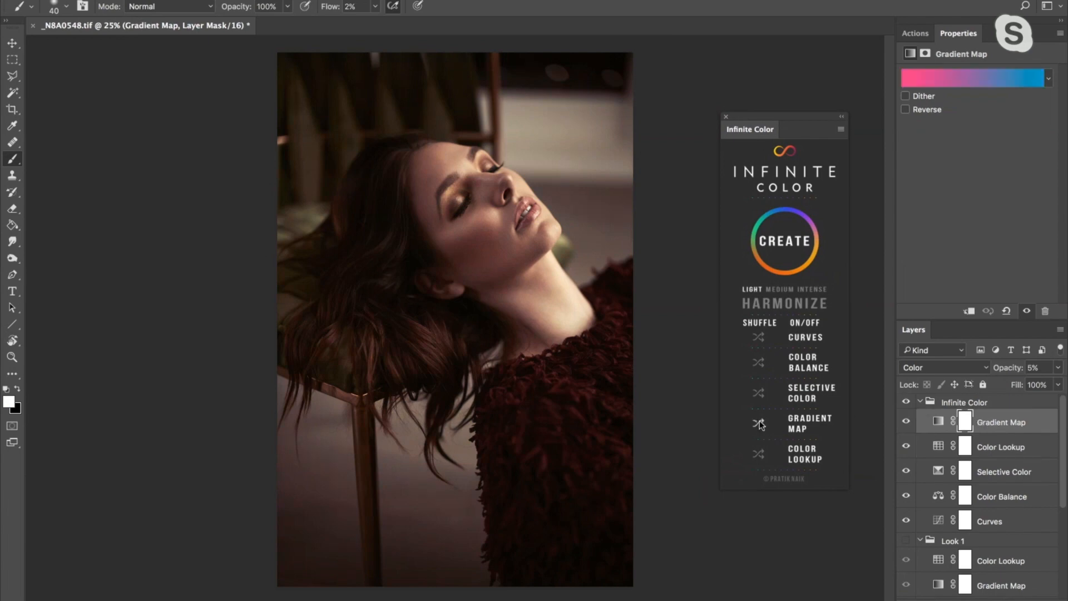
click(760, 425)
click(759, 424)
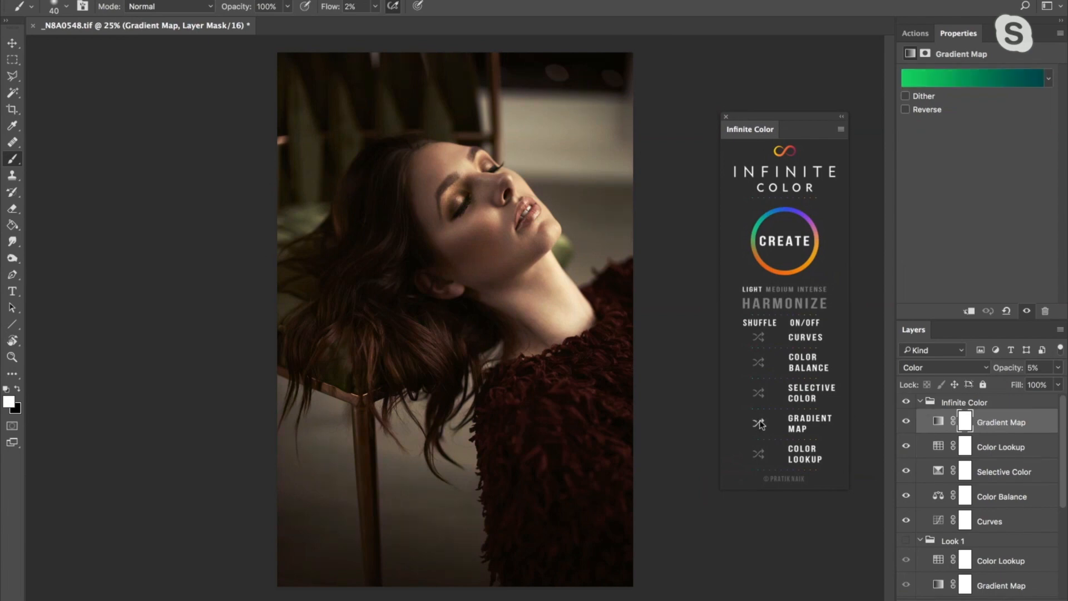
click(759, 425)
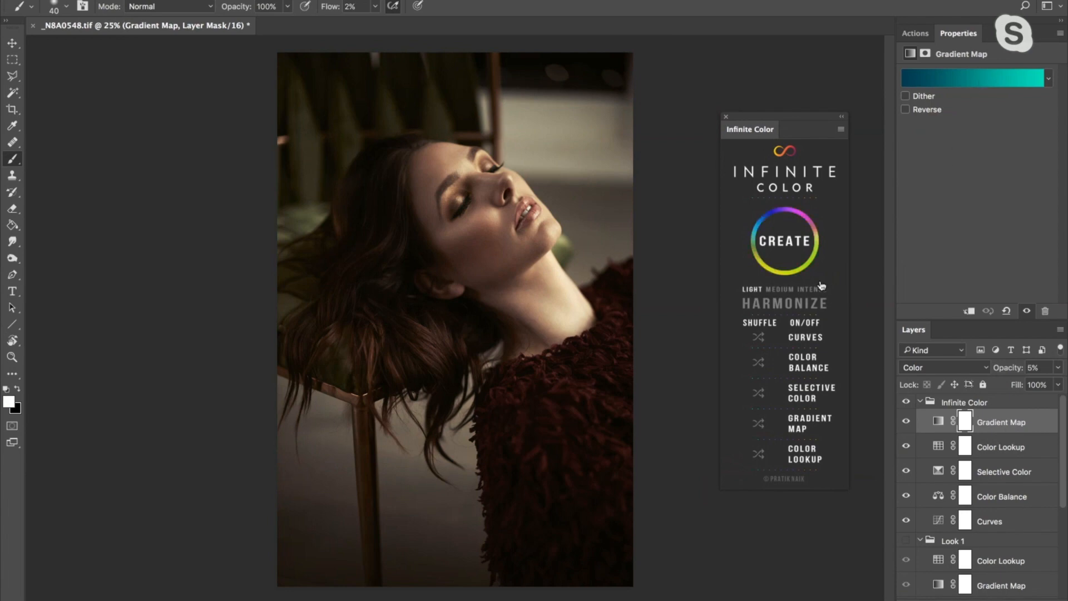
click(757, 425)
click(758, 425)
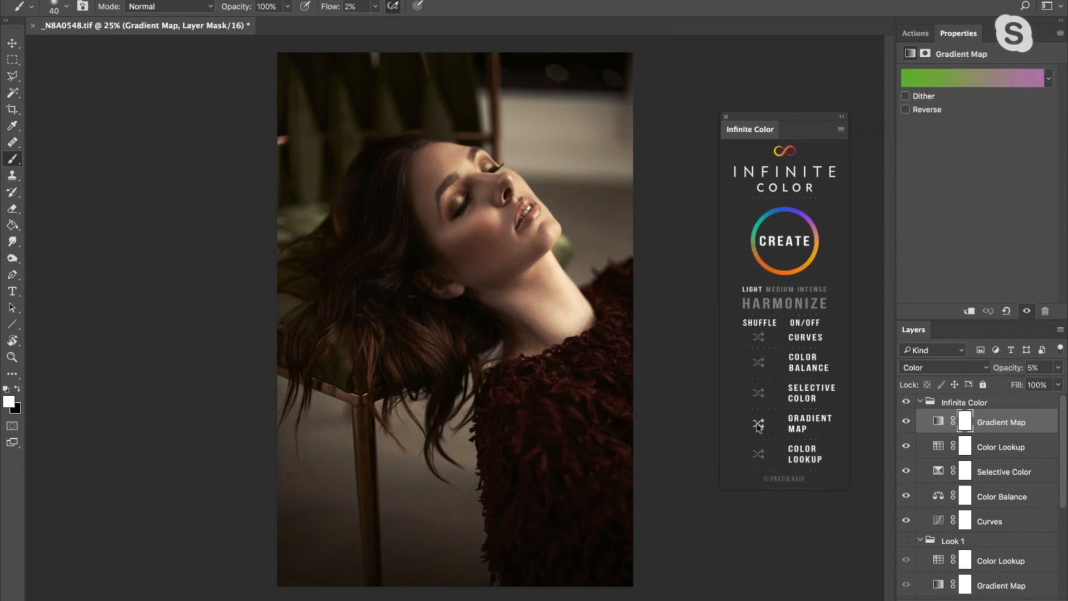
- Check the individual effect of the Selective Color, Color Balance, Curves and Gradient Map layers by switching each off and on
click(905, 471)
click(904, 472)
click(905, 496)
click(905, 498)
click(907, 520)
click(906, 519)
click(906, 422)
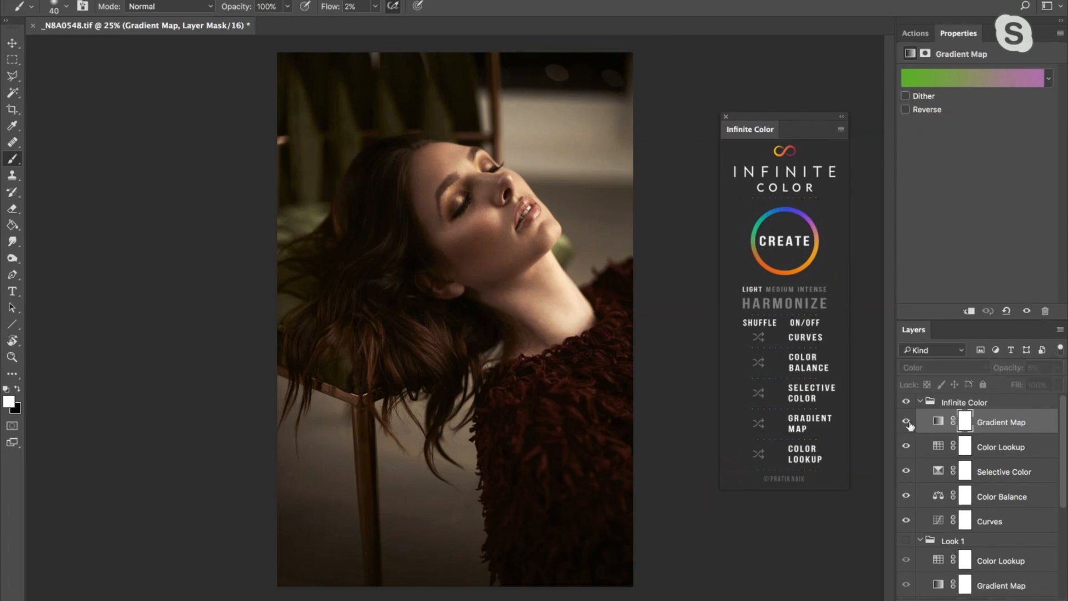
click(906, 422)
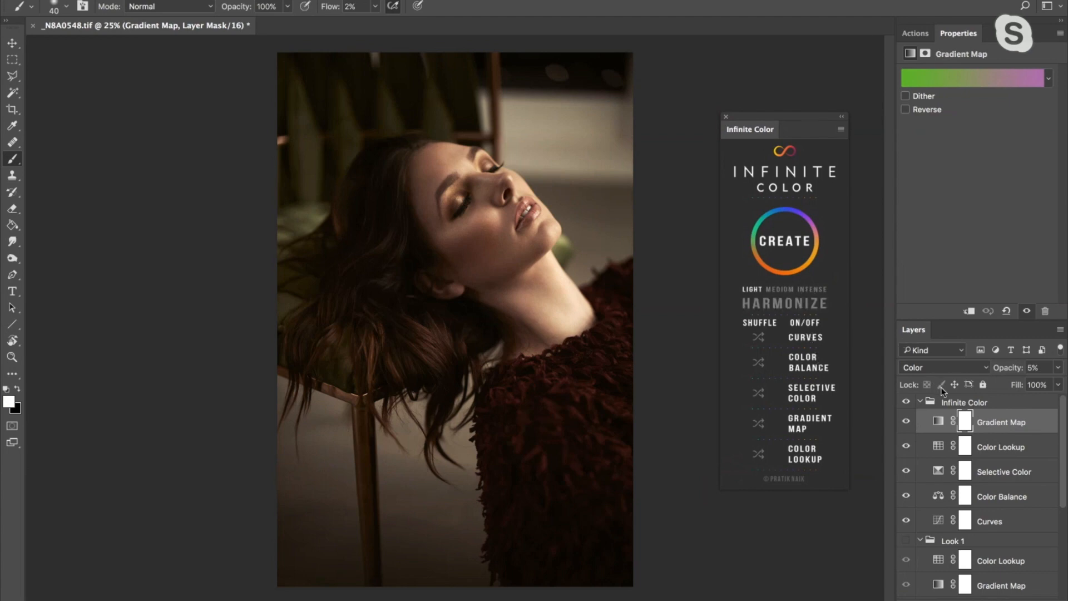
- Delete the second Infinite Color group above Look 1
click(948, 402)
key(Delete)
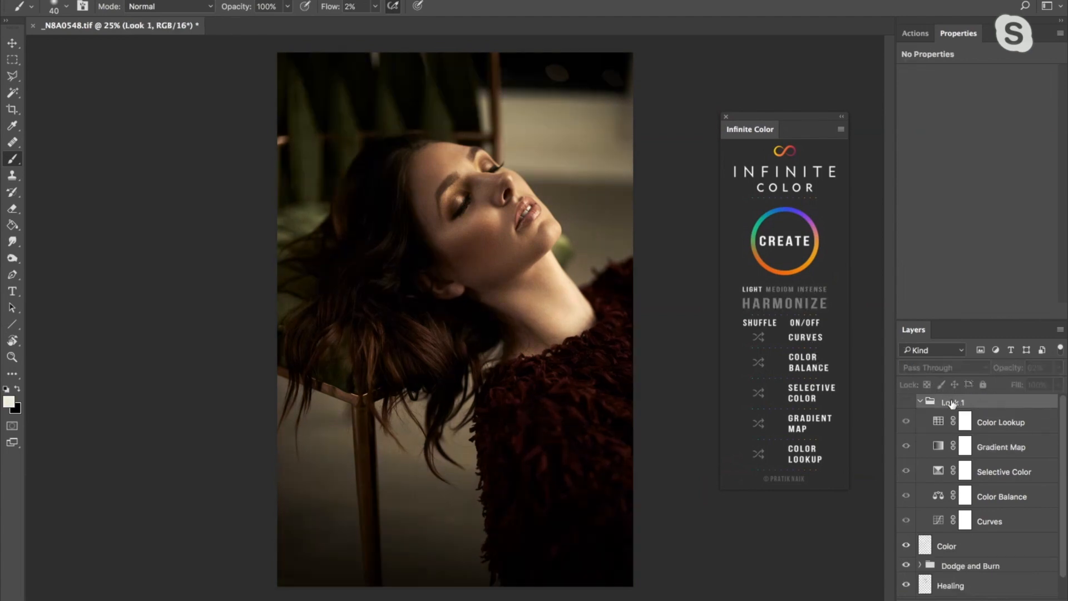
- Generate a Harmonize grade above Look 1 and select its highlights, midtone and shadows color layers in turn
click(792, 304)
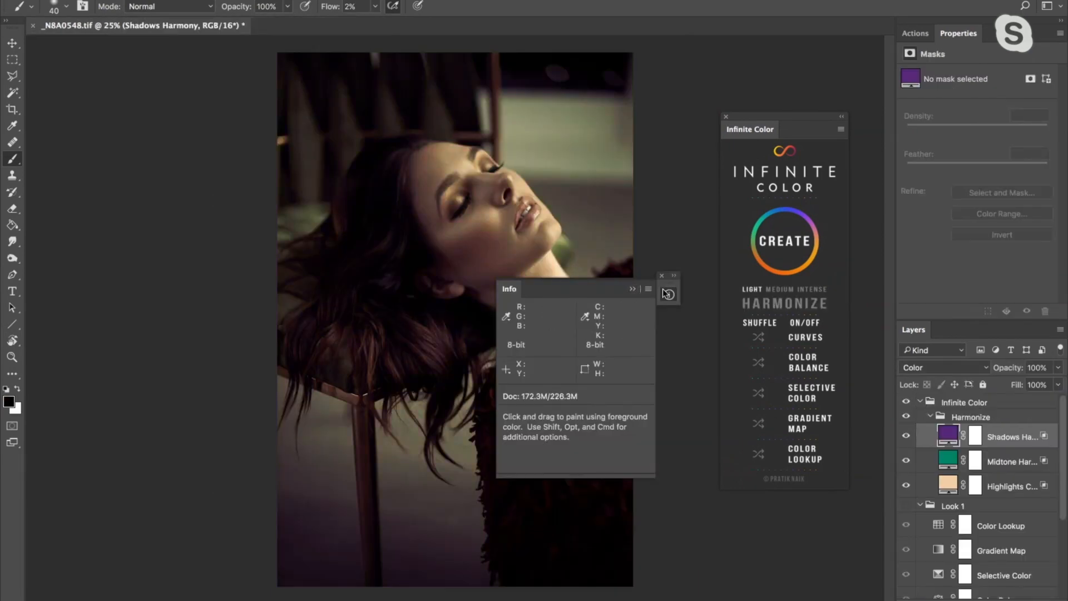
click(669, 294)
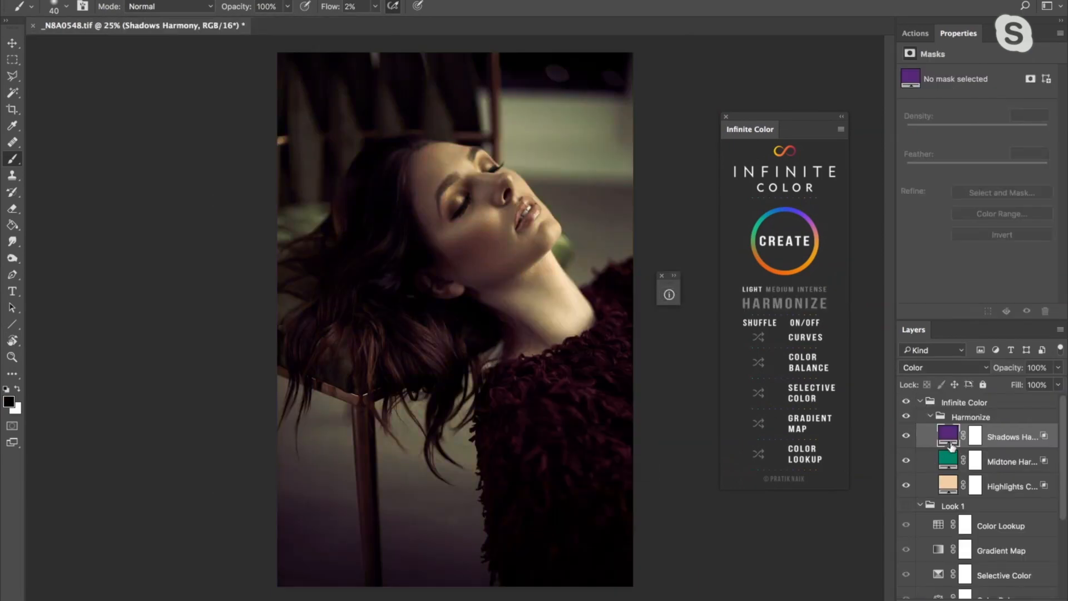
click(1005, 488)
click(1006, 467)
click(1008, 439)
click(947, 486)
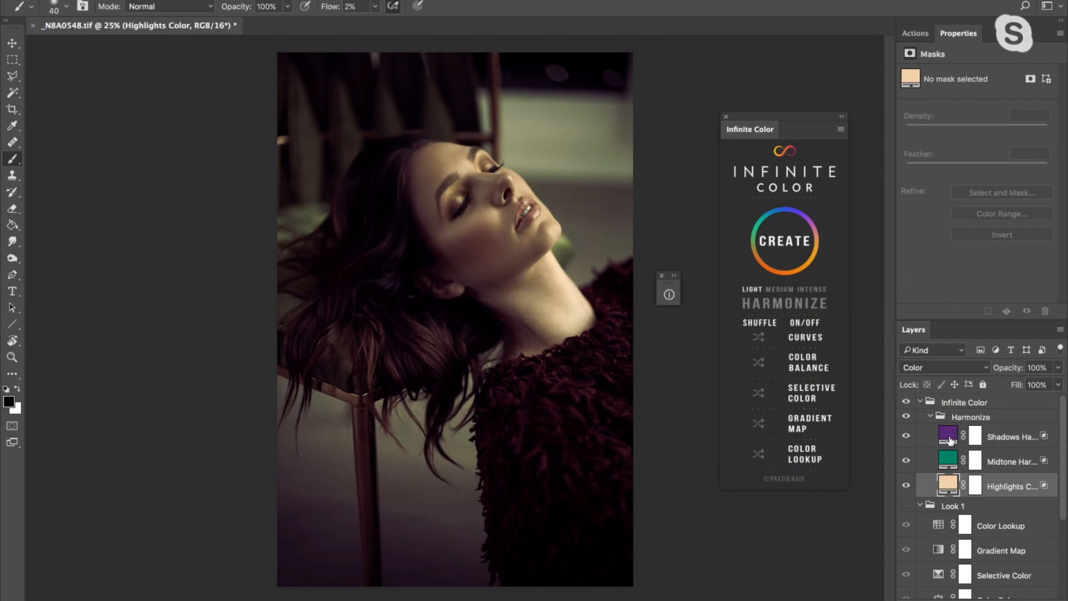
click(950, 461)
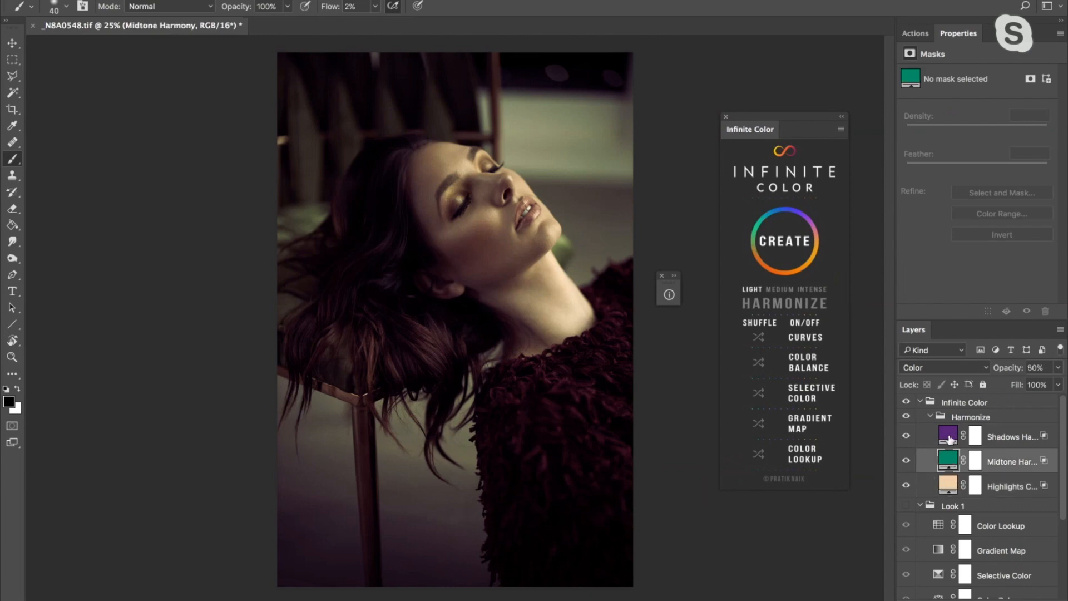
click(948, 438)
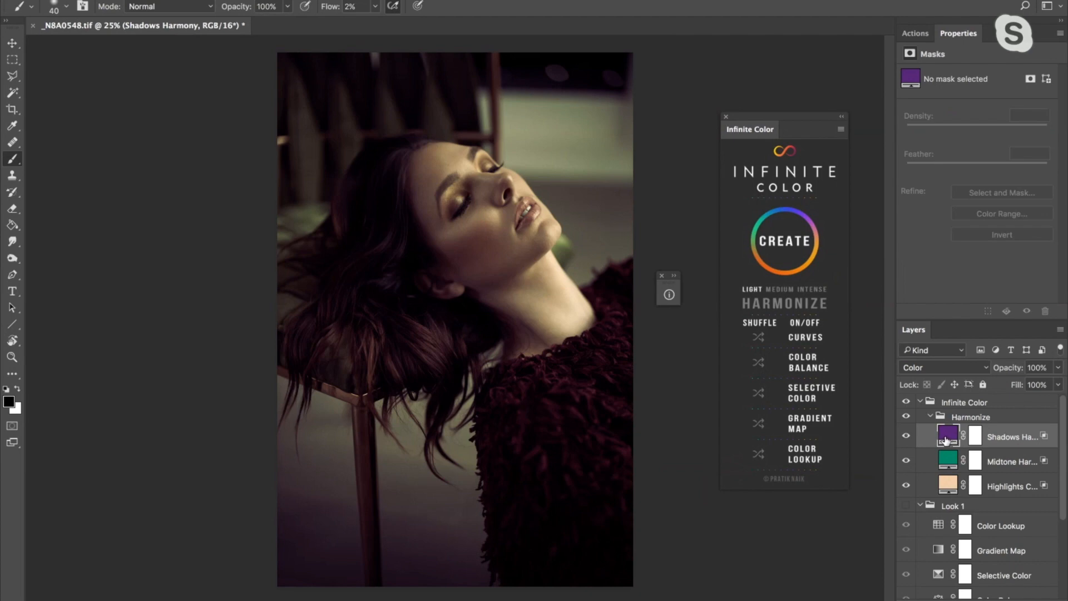
- Recolor the Shadows Harmony fill to pale blue #9ba3c4 and lower that layer's opacity
double_click(946, 439)
click(239, 206)
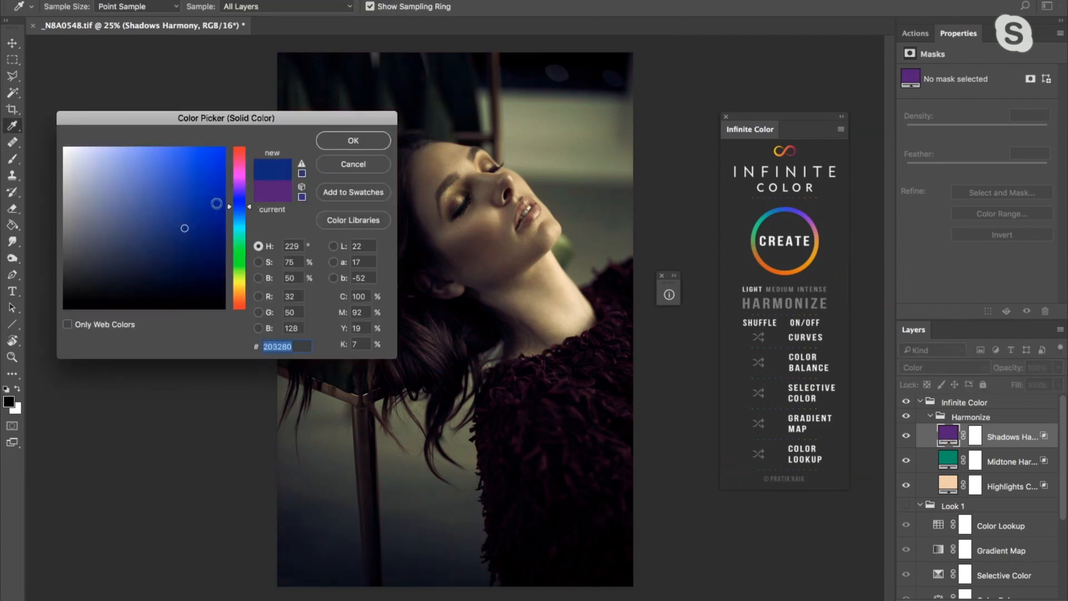
drag(167, 189, 96, 184)
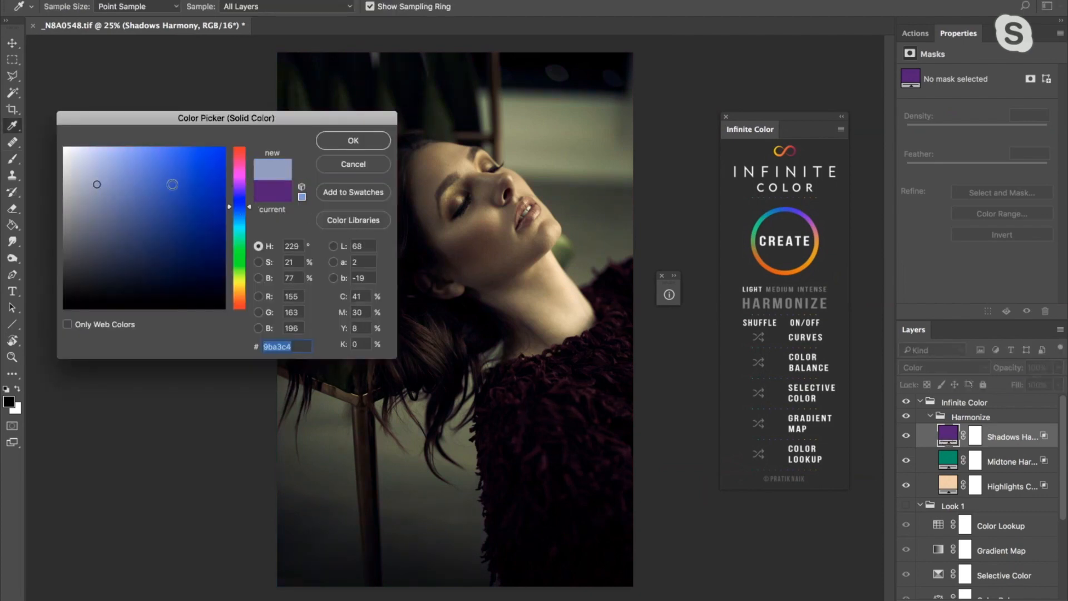
click(353, 141)
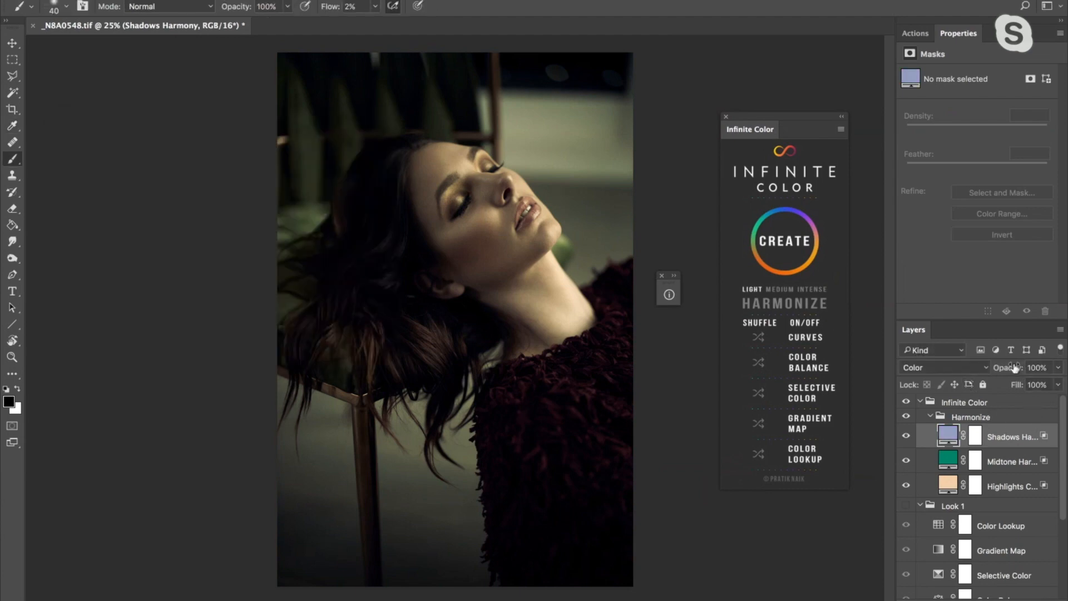
drag(1014, 367, 955, 367)
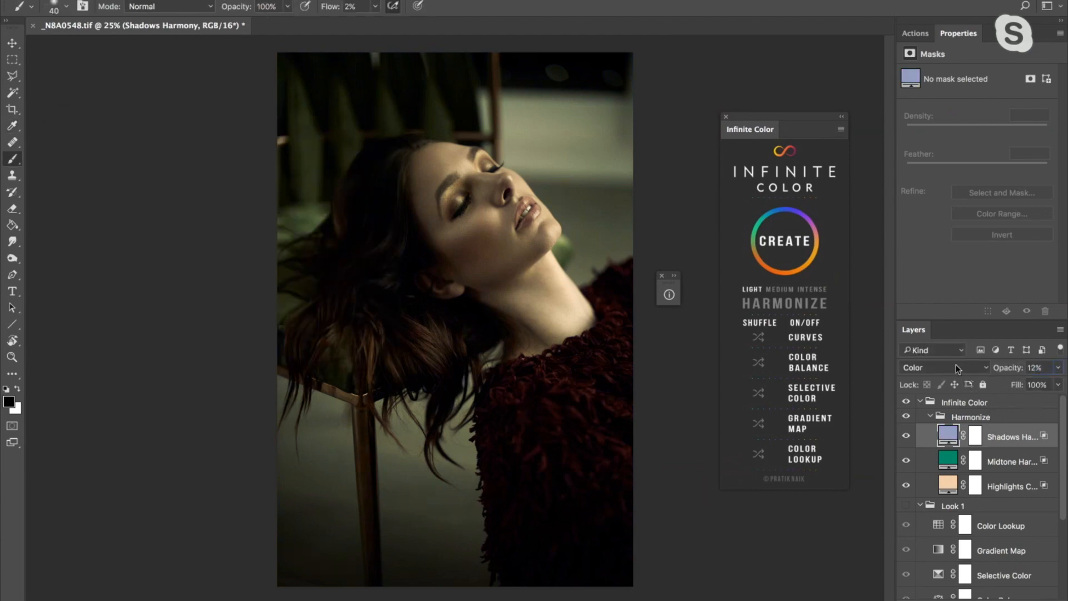
- Delete the Infinite Color group holding the Harmonize layers, and undo the extra deletion of the Look 1 group
click(968, 401)
key(Delete)
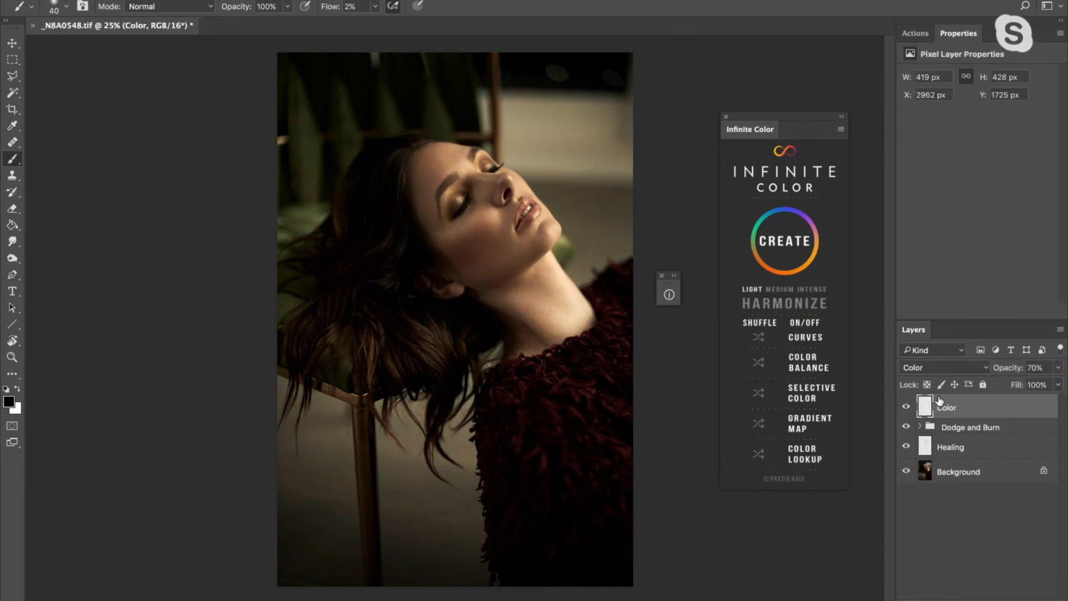
key(super+z)
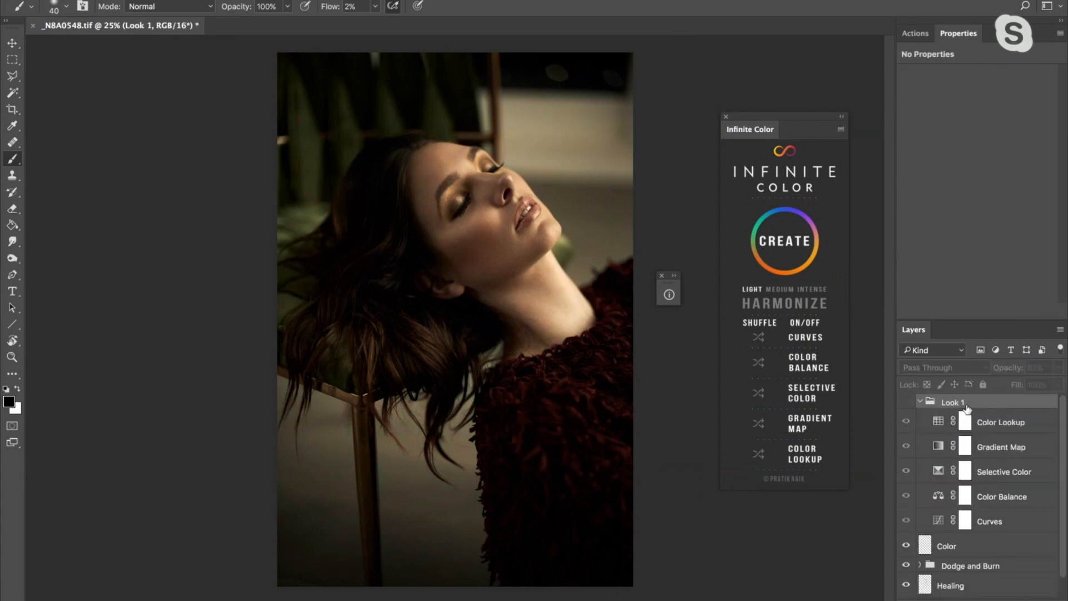
- Make the Look 1 group visible again and expand it to list its adjustment layers
click(920, 401)
click(906, 402)
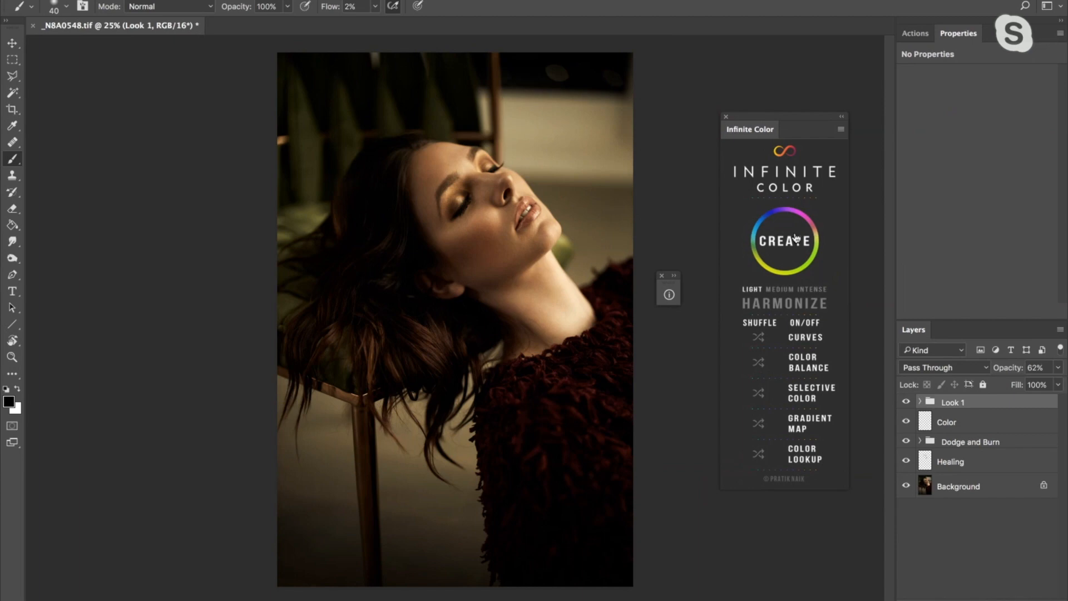
click(776, 289)
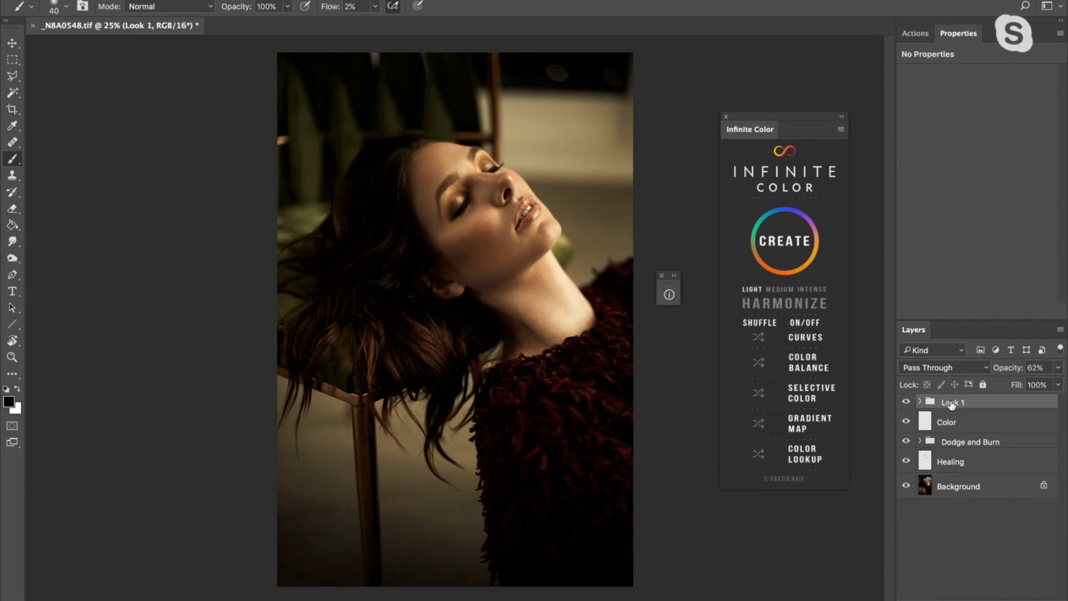
click(920, 402)
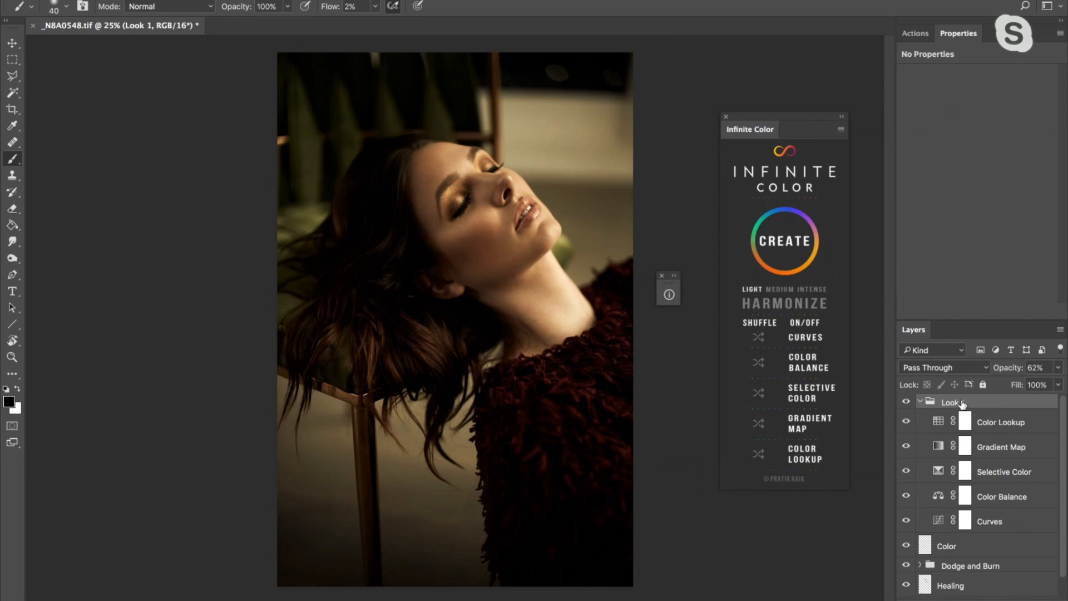
click(114, 0)
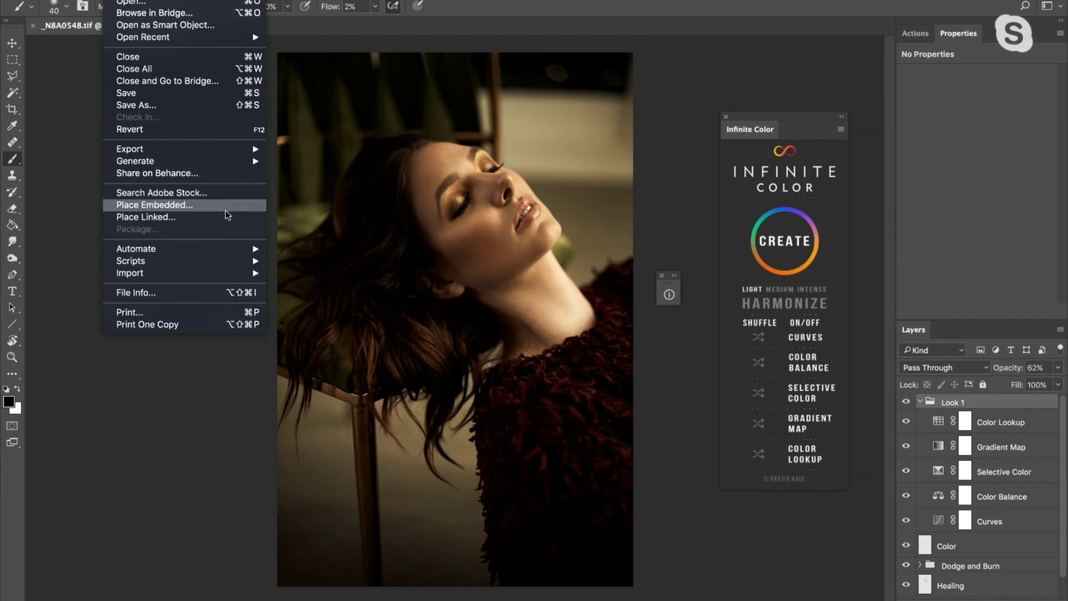
mouse_move(261, 152)
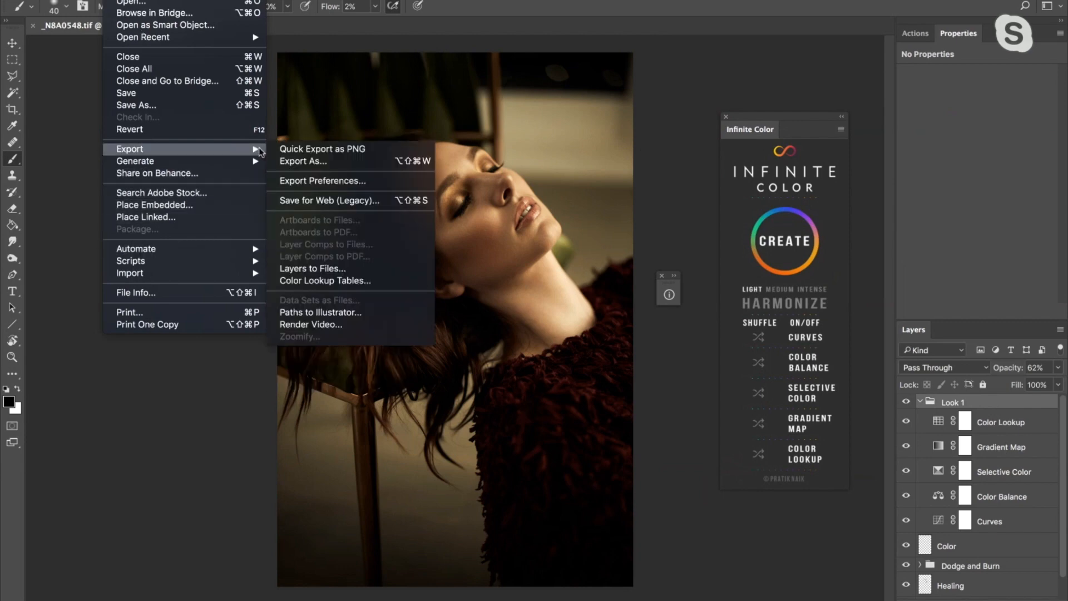
click(342, 282)
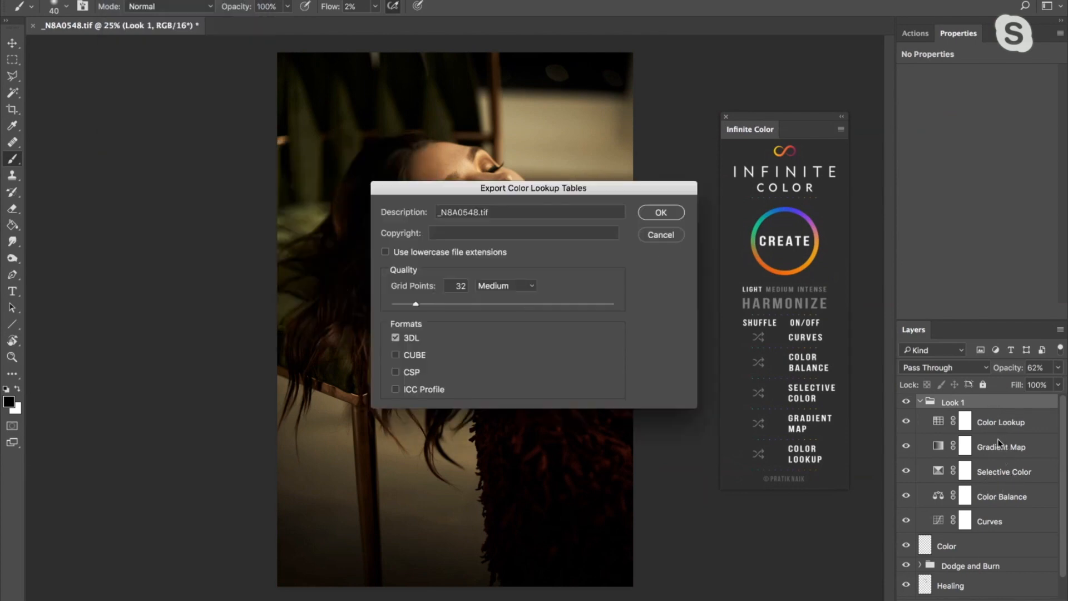
click(668, 234)
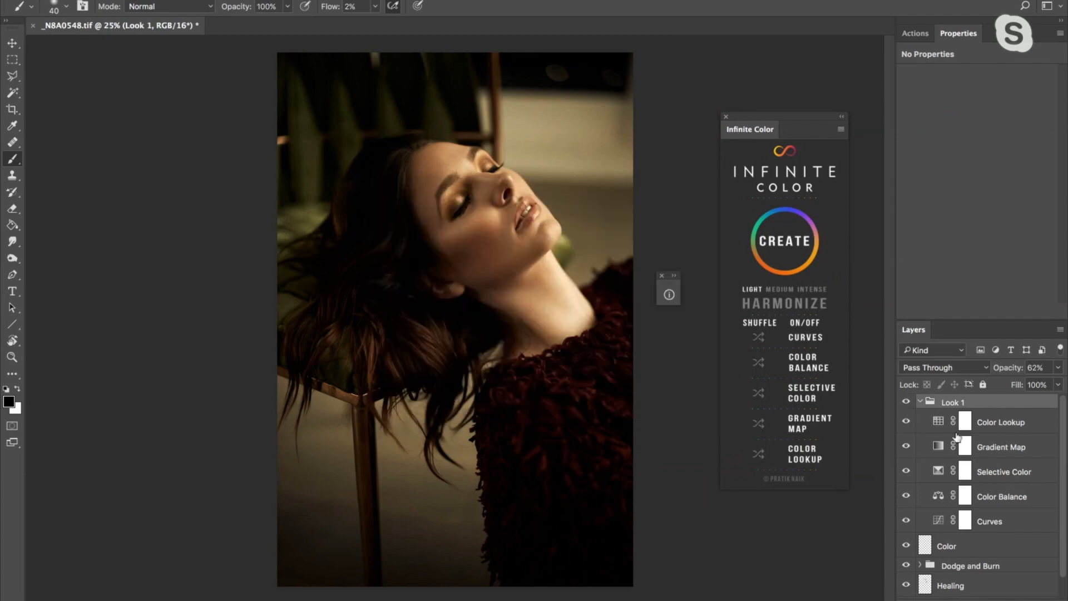
- Select all five Look 1 adjustment layers, from Color Lookup to Curves, and review the Color Lookup Tables export options without exporting
click(1011, 418)
shift+click(995, 521)
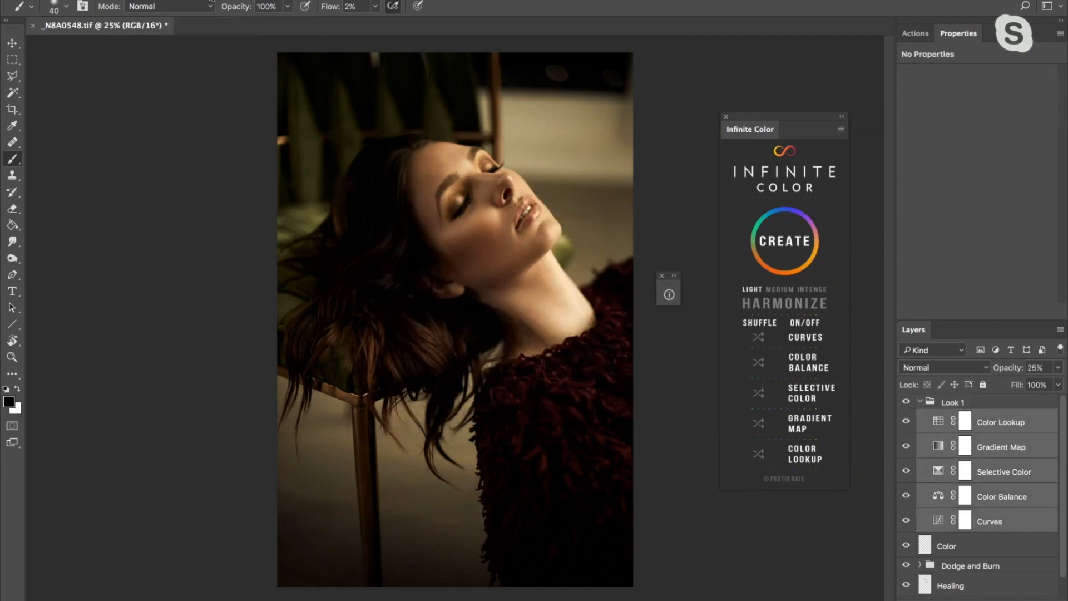
click(119, 0)
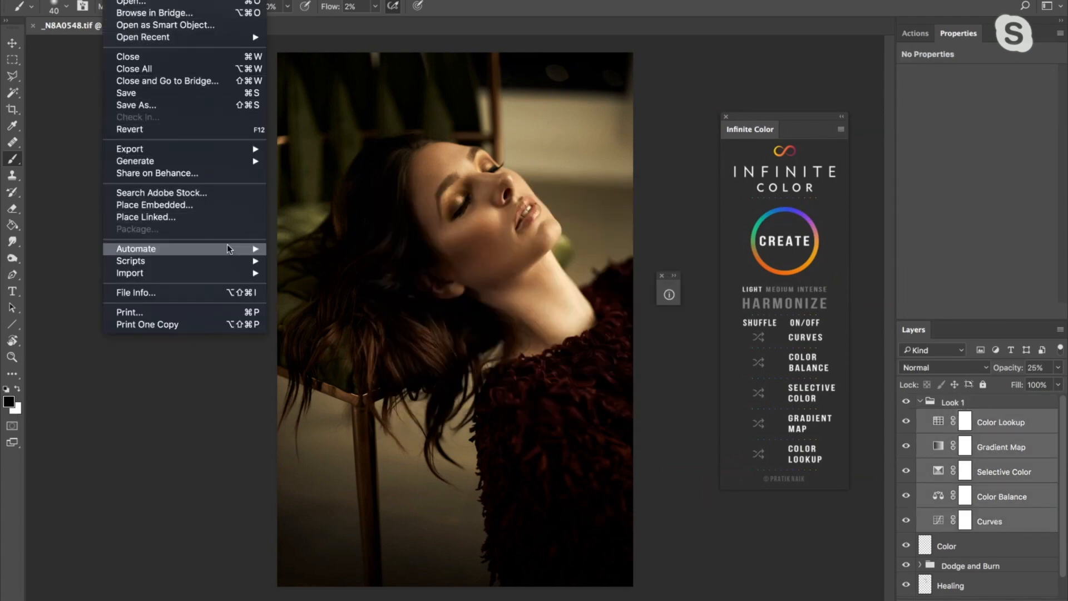
mouse_move(228, 253)
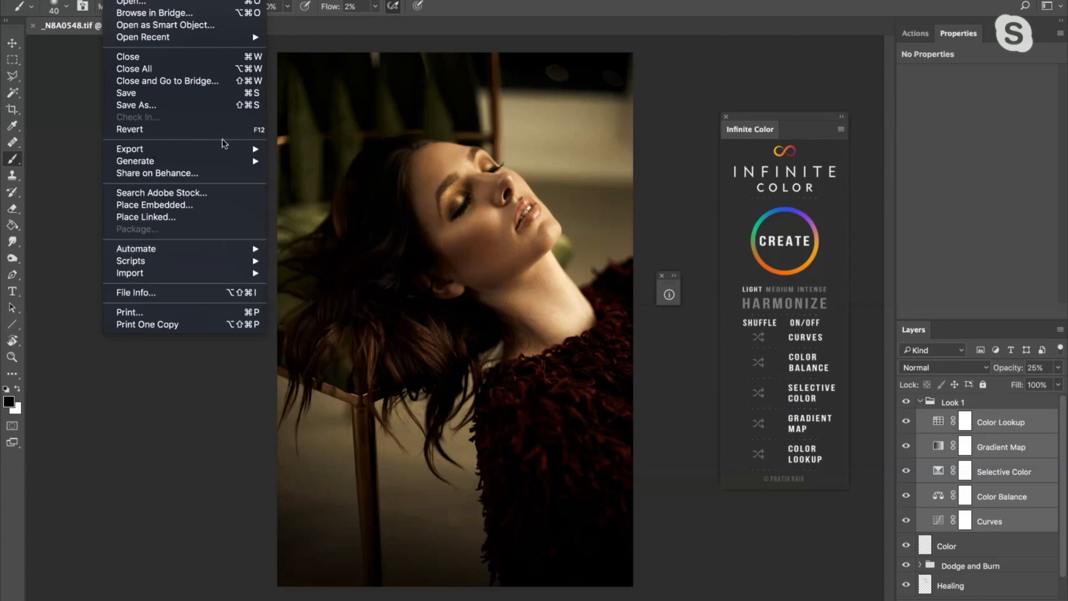
mouse_move(224, 151)
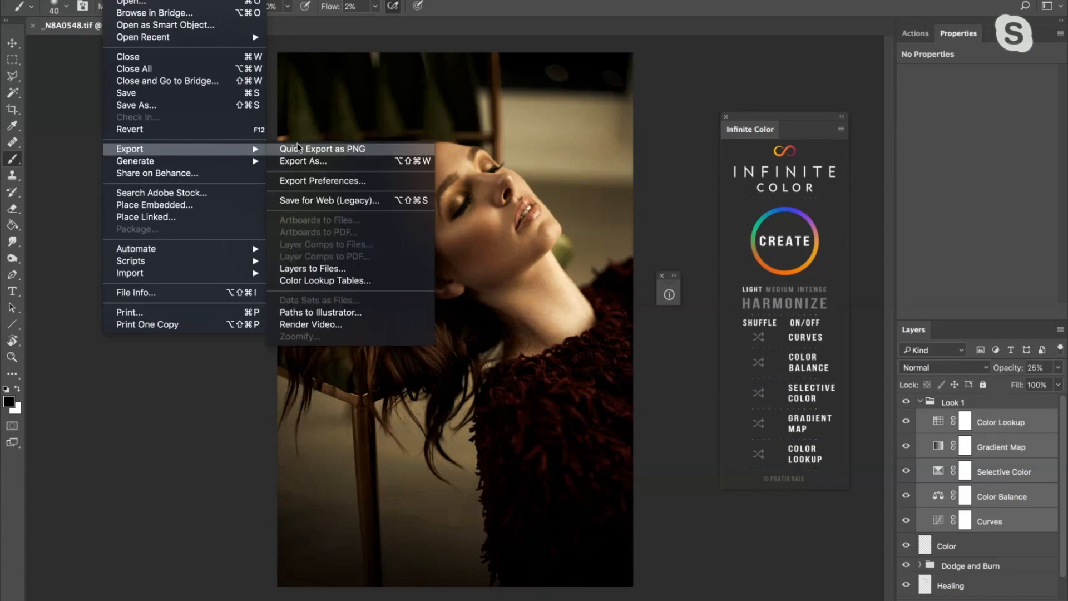
click(329, 282)
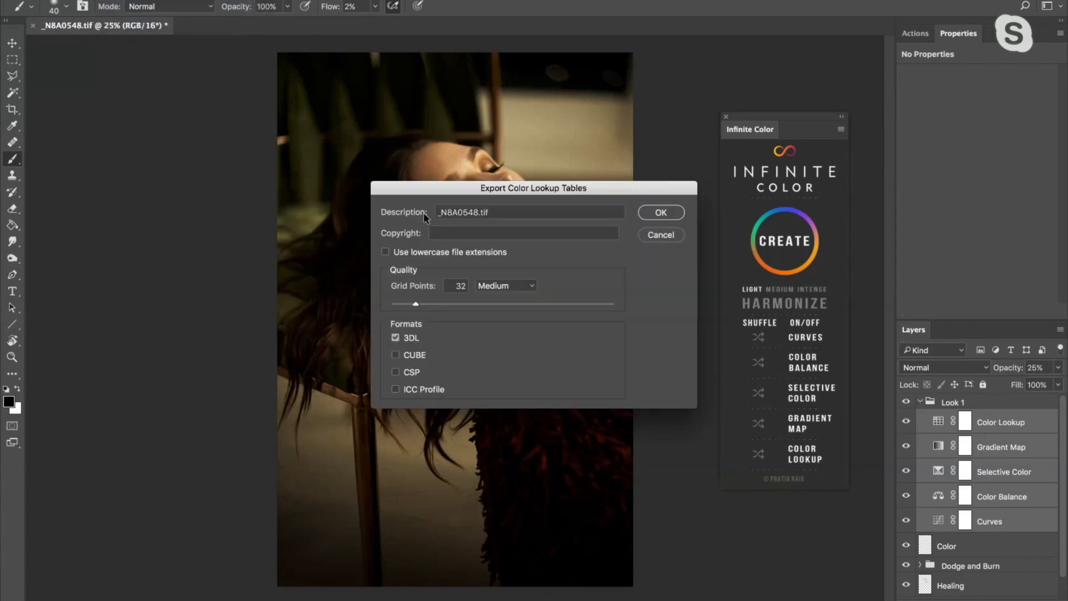
click(667, 235)
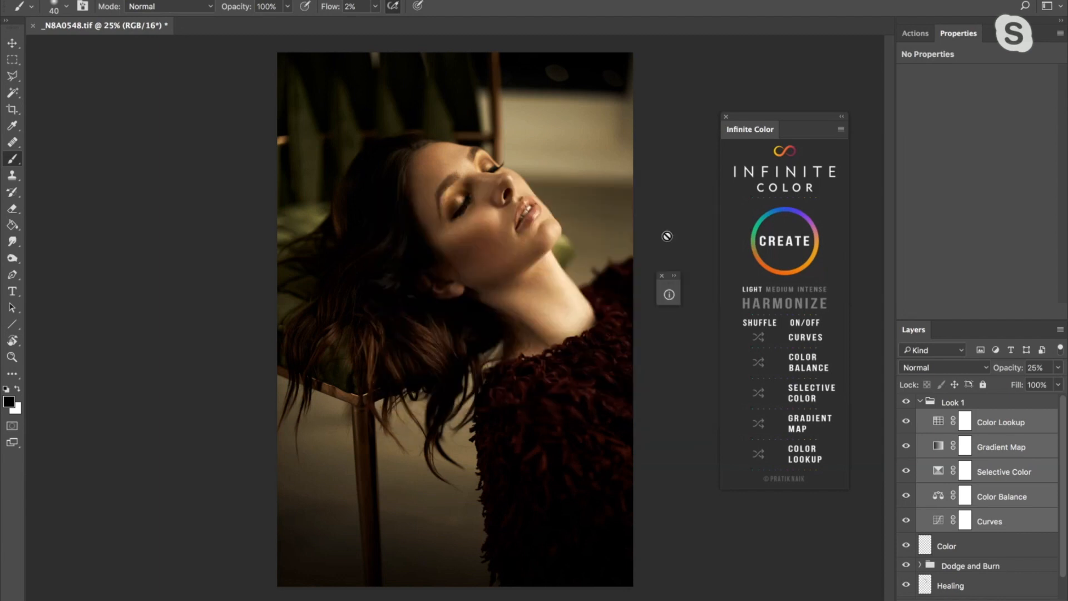